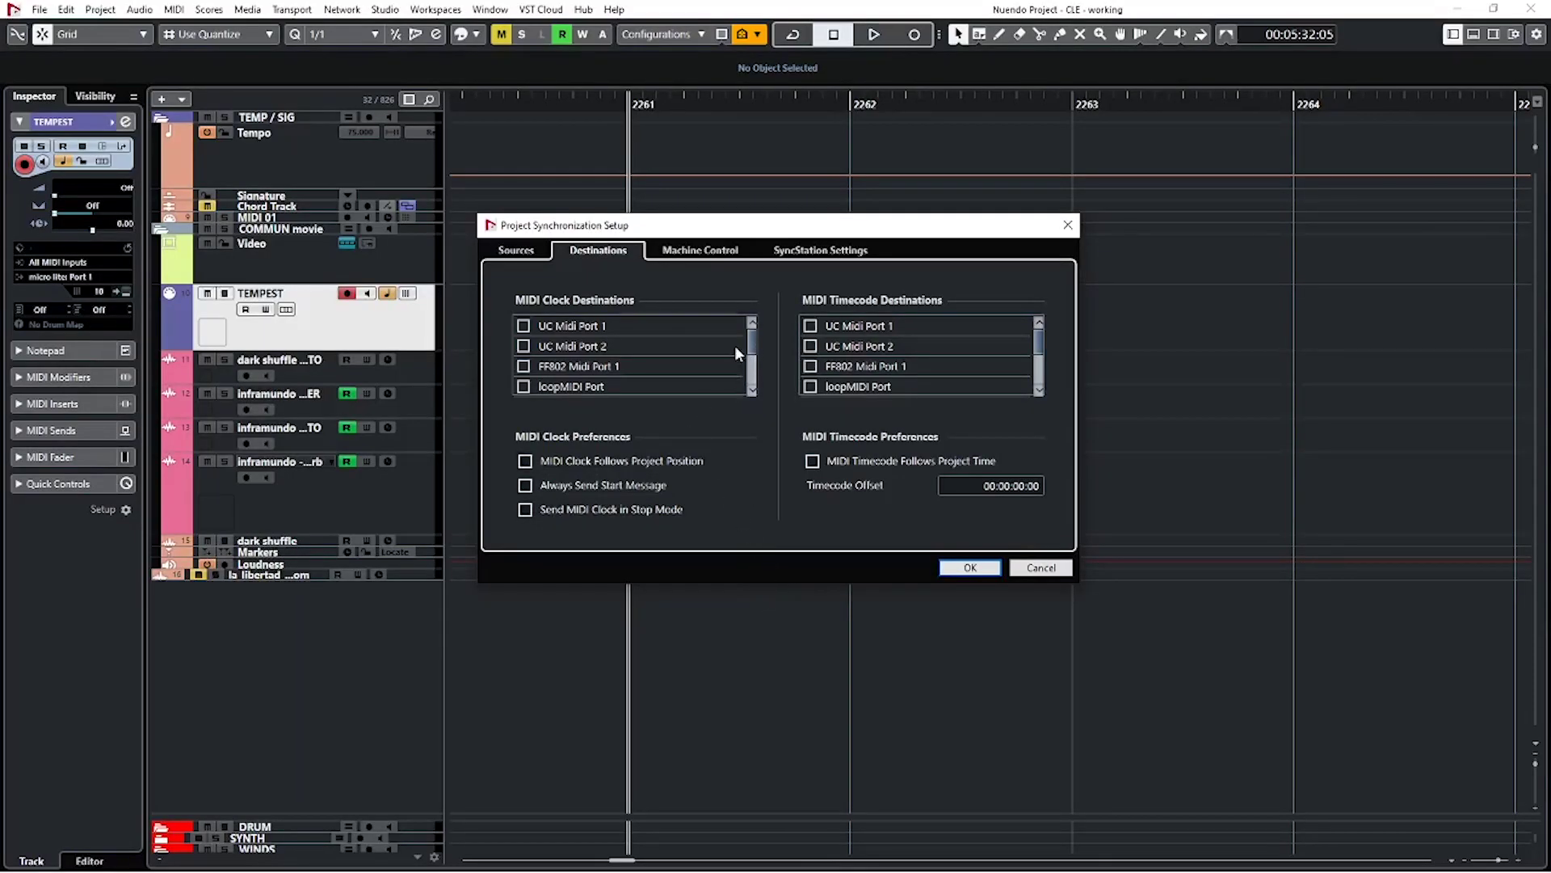
Enable micro lite: Port 1 as a MIDI Clock destination and confirm the sync settings
{"action": "left_click_drag", "start_coordinate": [751, 337], "coordinate": [753, 352]}
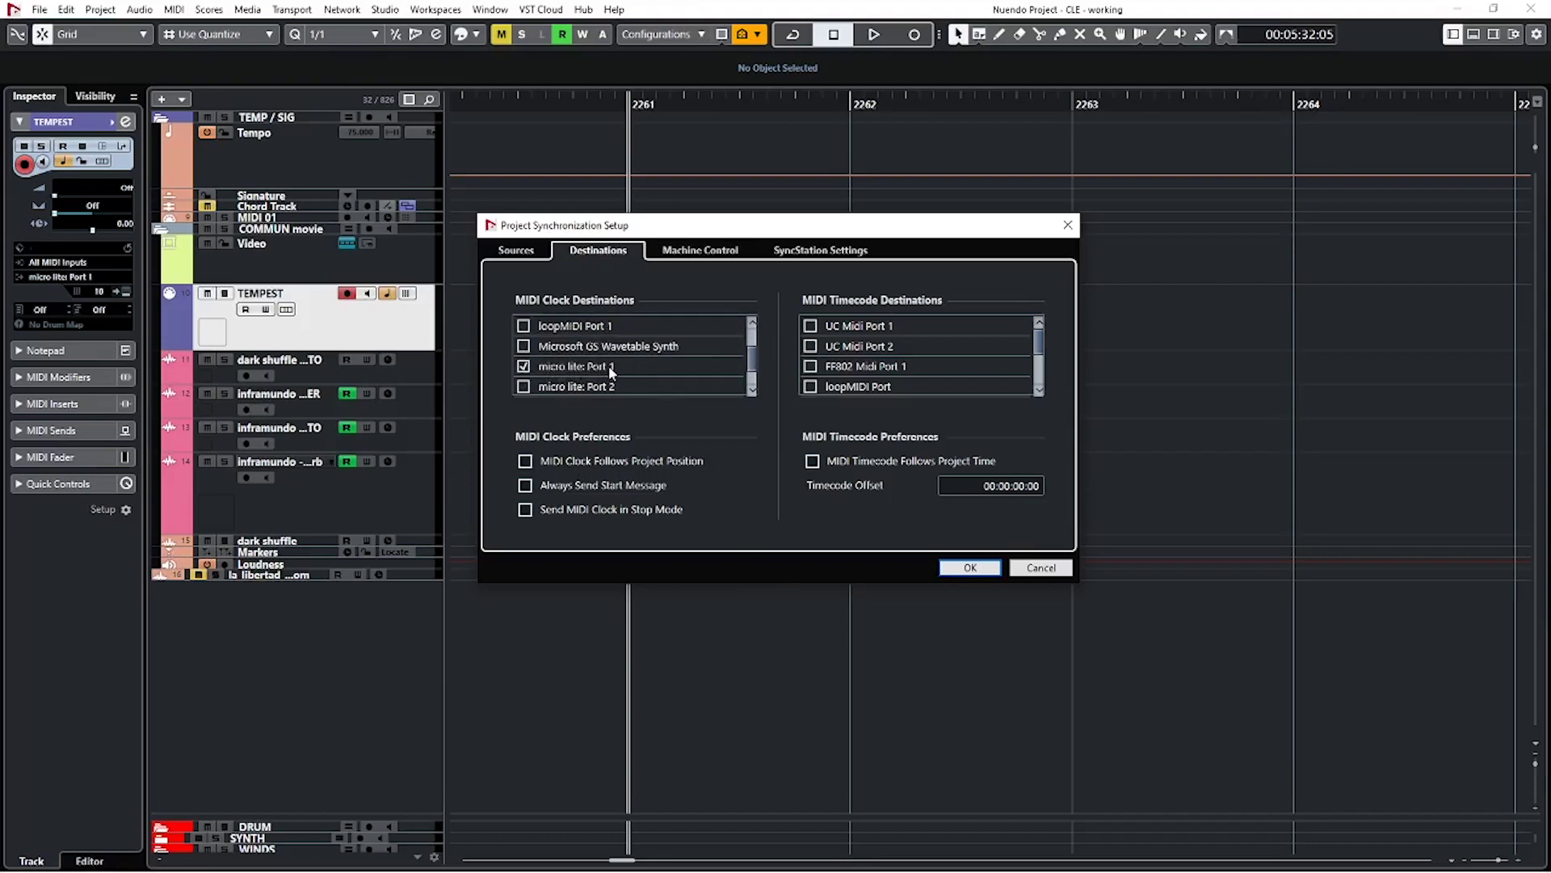
{"action": "left_click", "coordinate": [969, 567]}
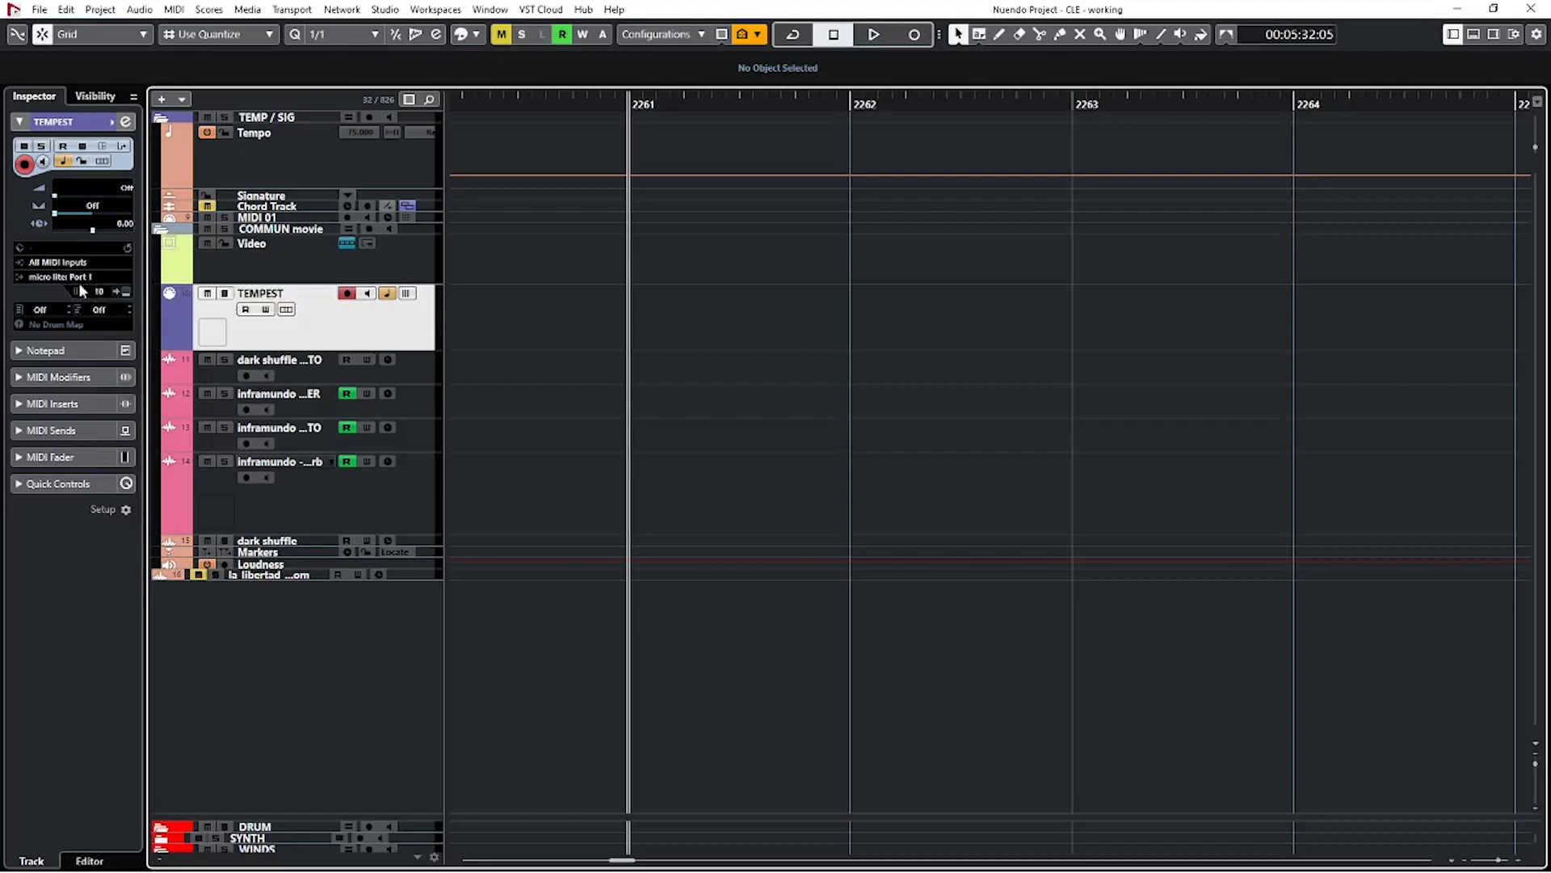
Set the TEMPEST track's MIDI input routing in the Inspector to Not Connected
{"action": "left_click", "coordinate": [81, 279]}
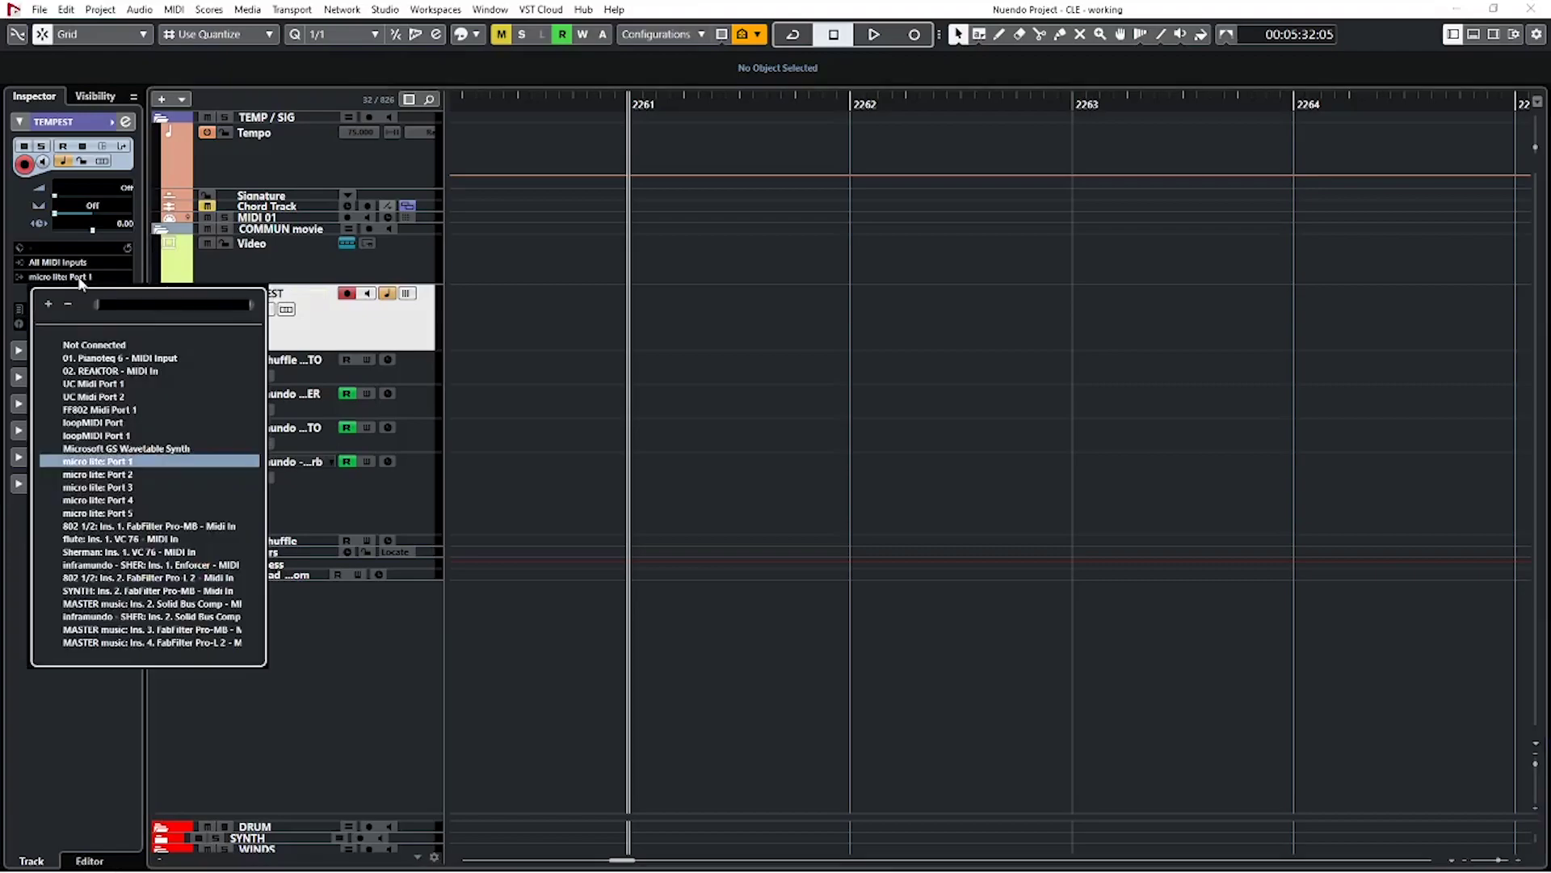
{"action": "left_click", "coordinate": [82, 344]}
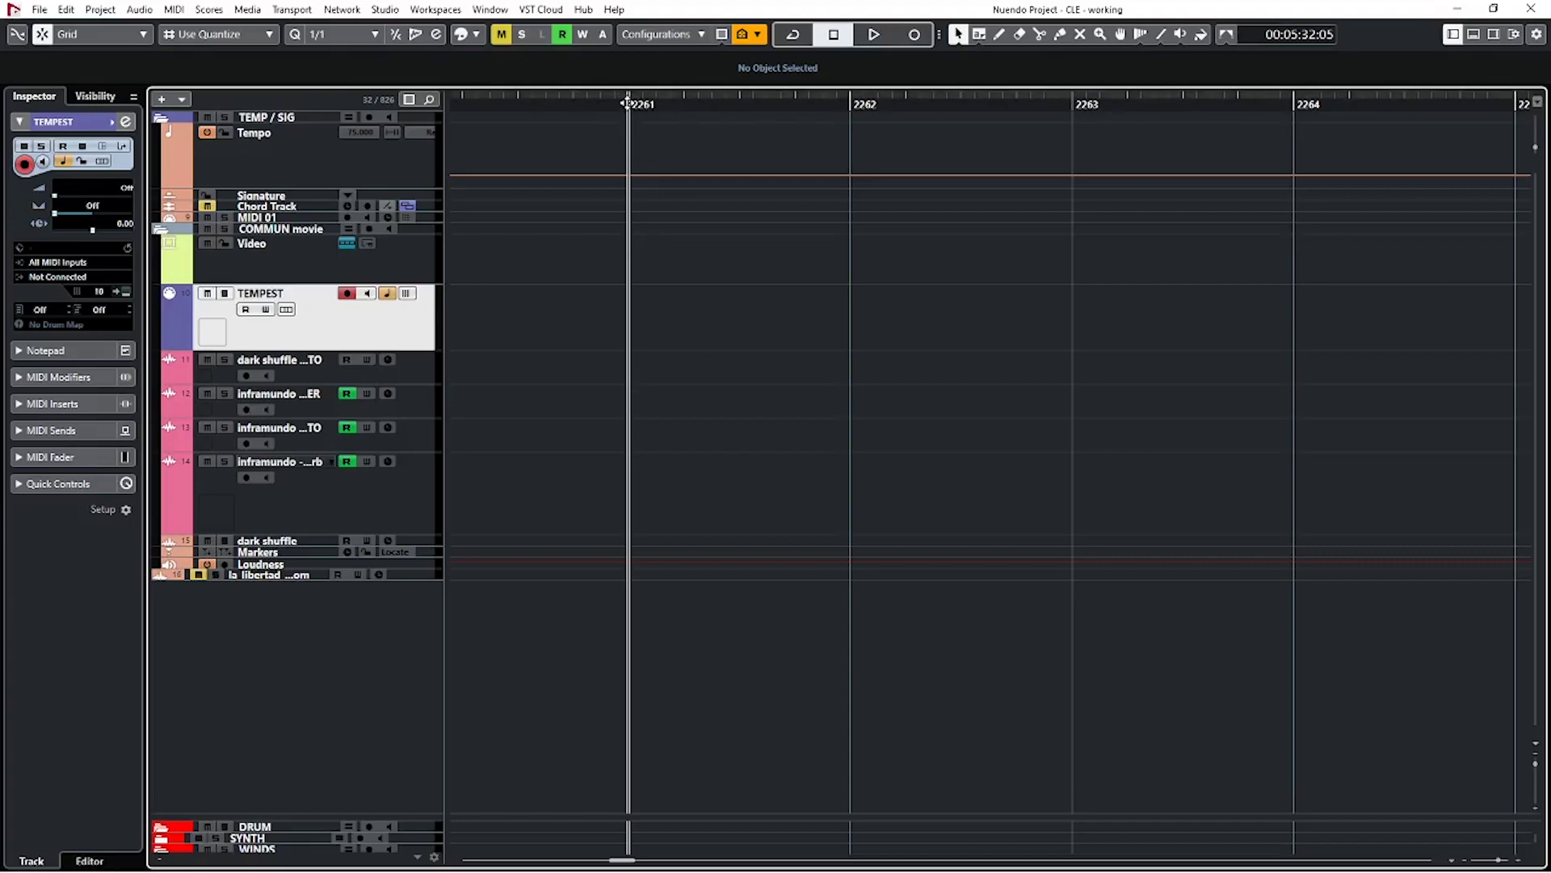
Record a nine-bar TEMPEST take from bar 2261, stopping at bar 2270
{"action": "key", "text": "g"}
{"action": "key", "text": "g"}
{"action": "key", "text": "g"}
{"action": "key", "text": "g"}
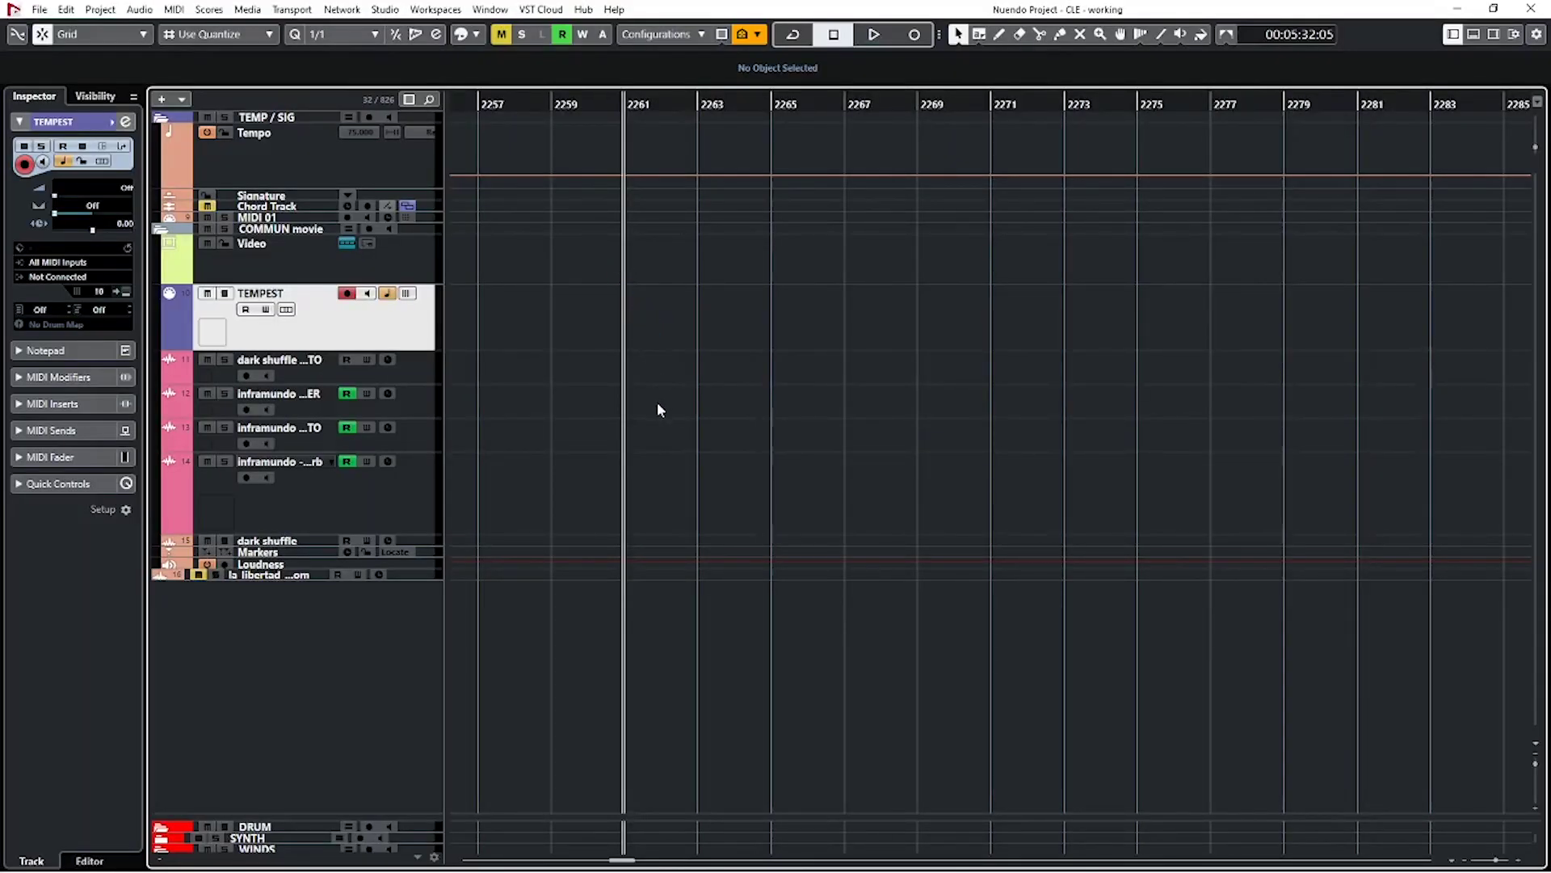
{"action": "key", "text": "KP_Multiply"}
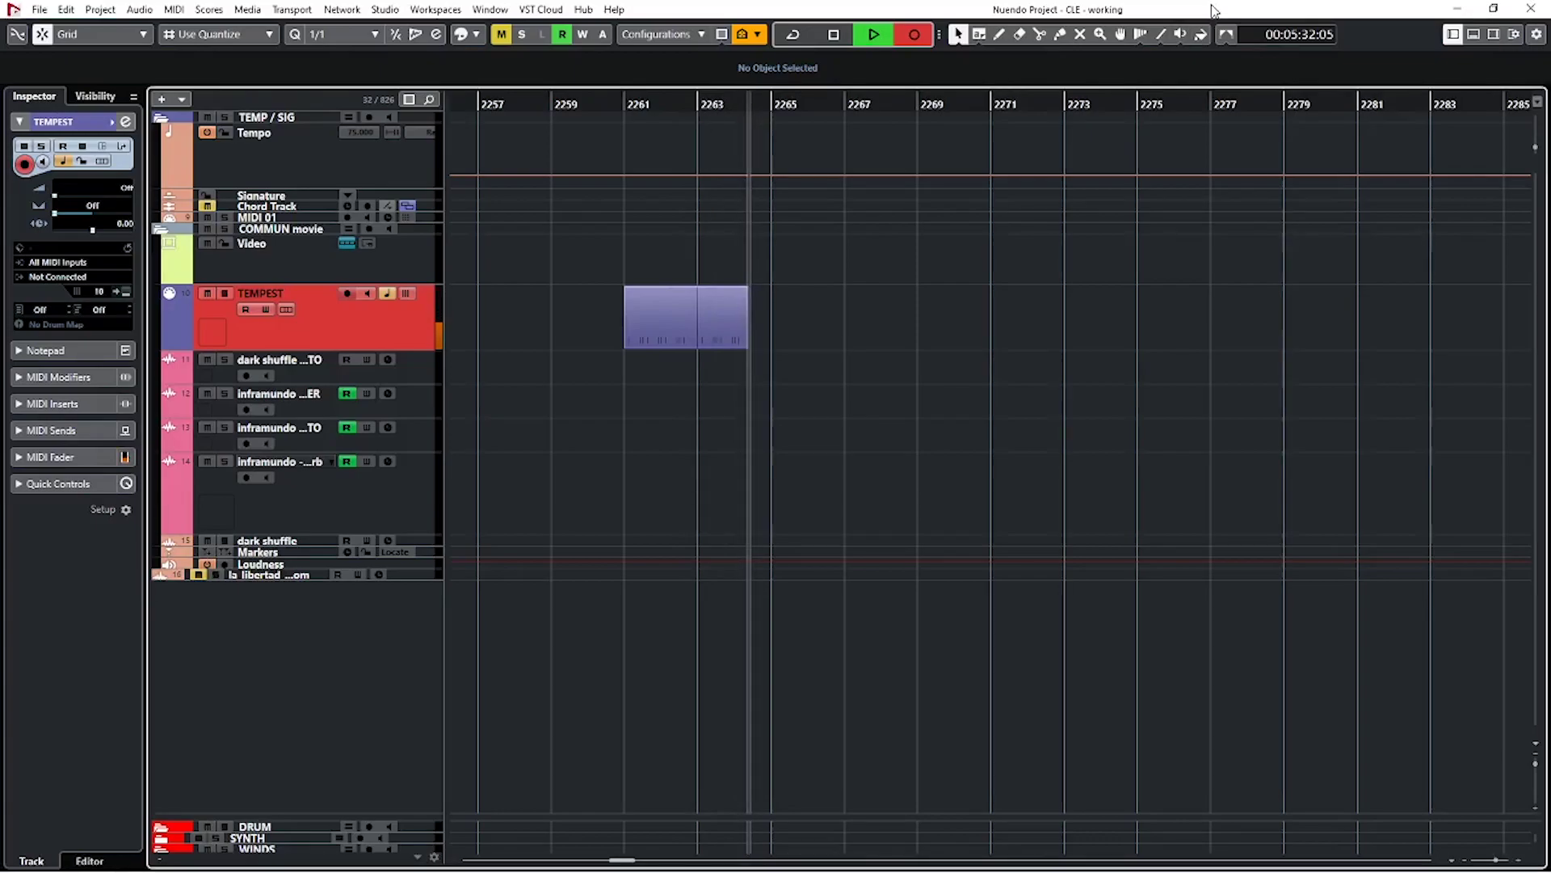
{"action": "key", "text": "h"}
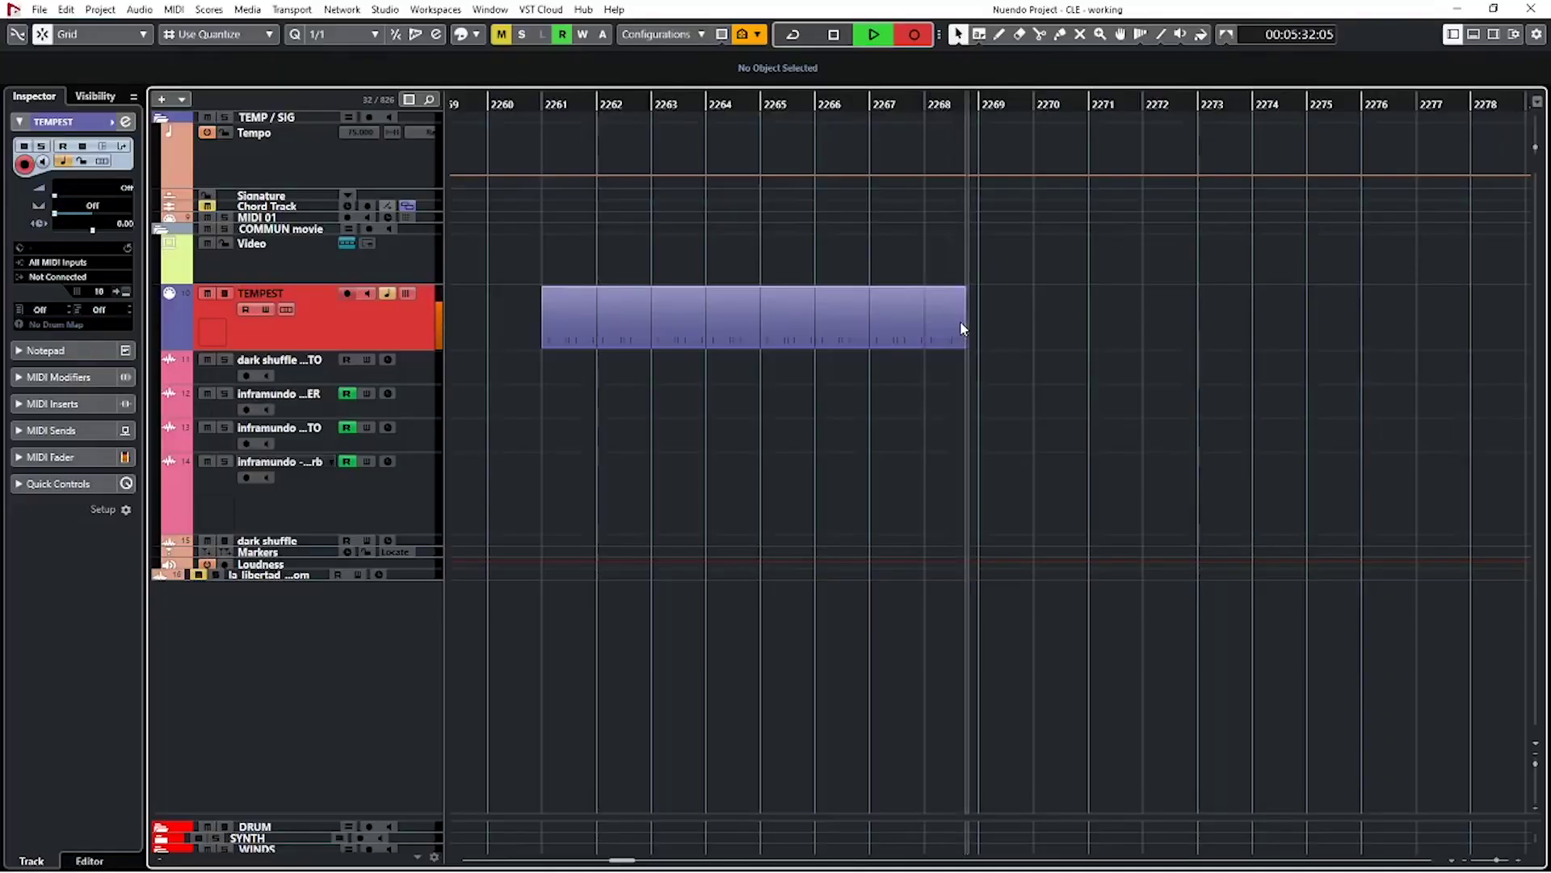
{"action": "key", "text": "space"}
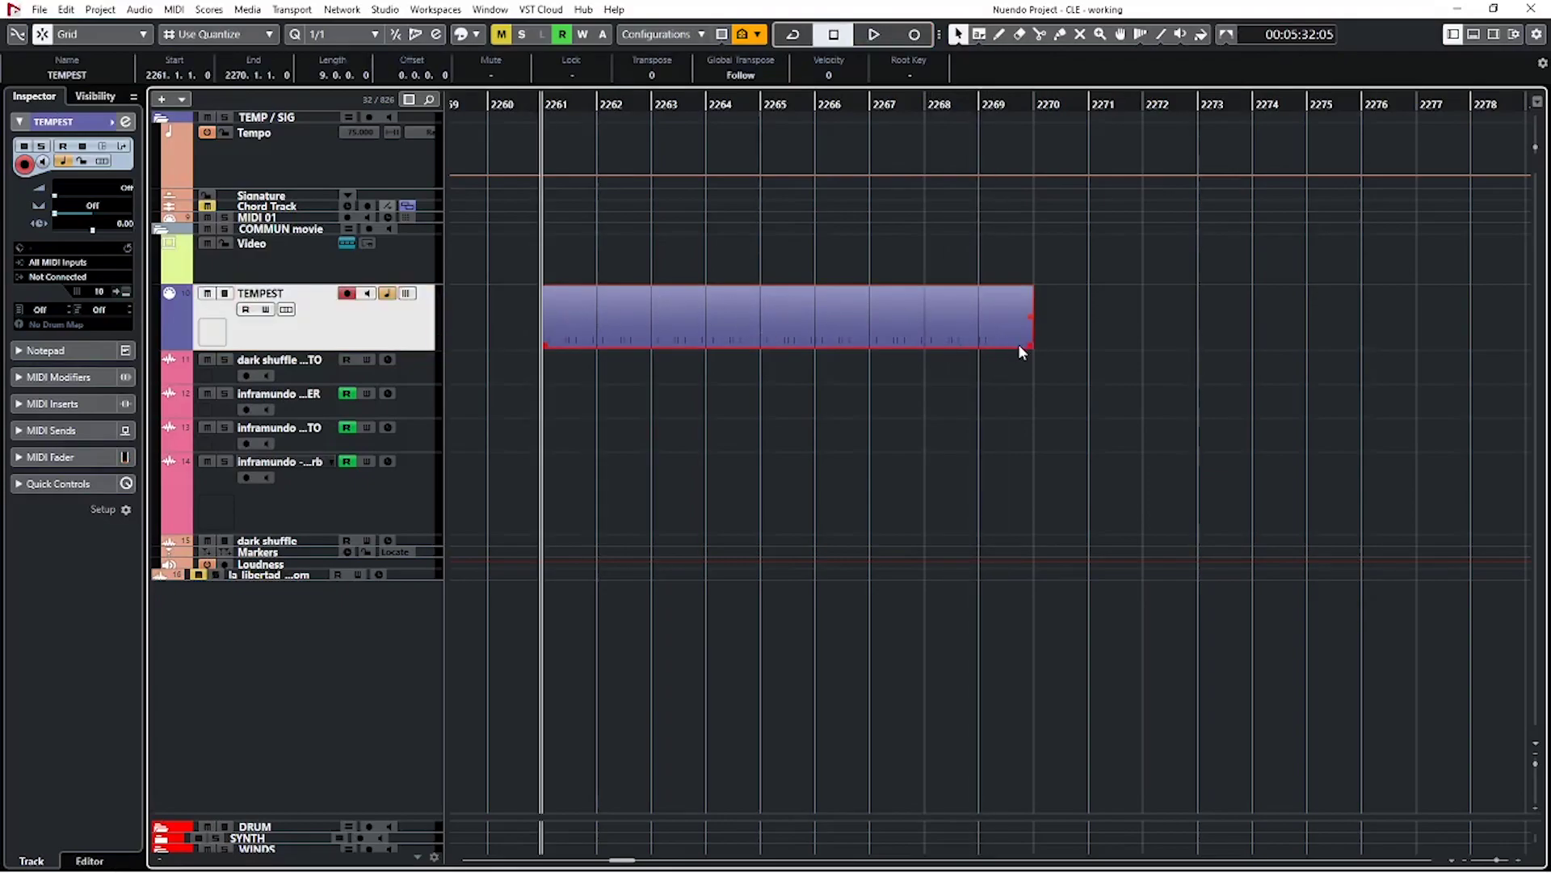
Open the TEMPEST part in the Key Editor and enlarge the velocity lane over the C3 hits
{"action": "double_click", "coordinate": [661, 326]}
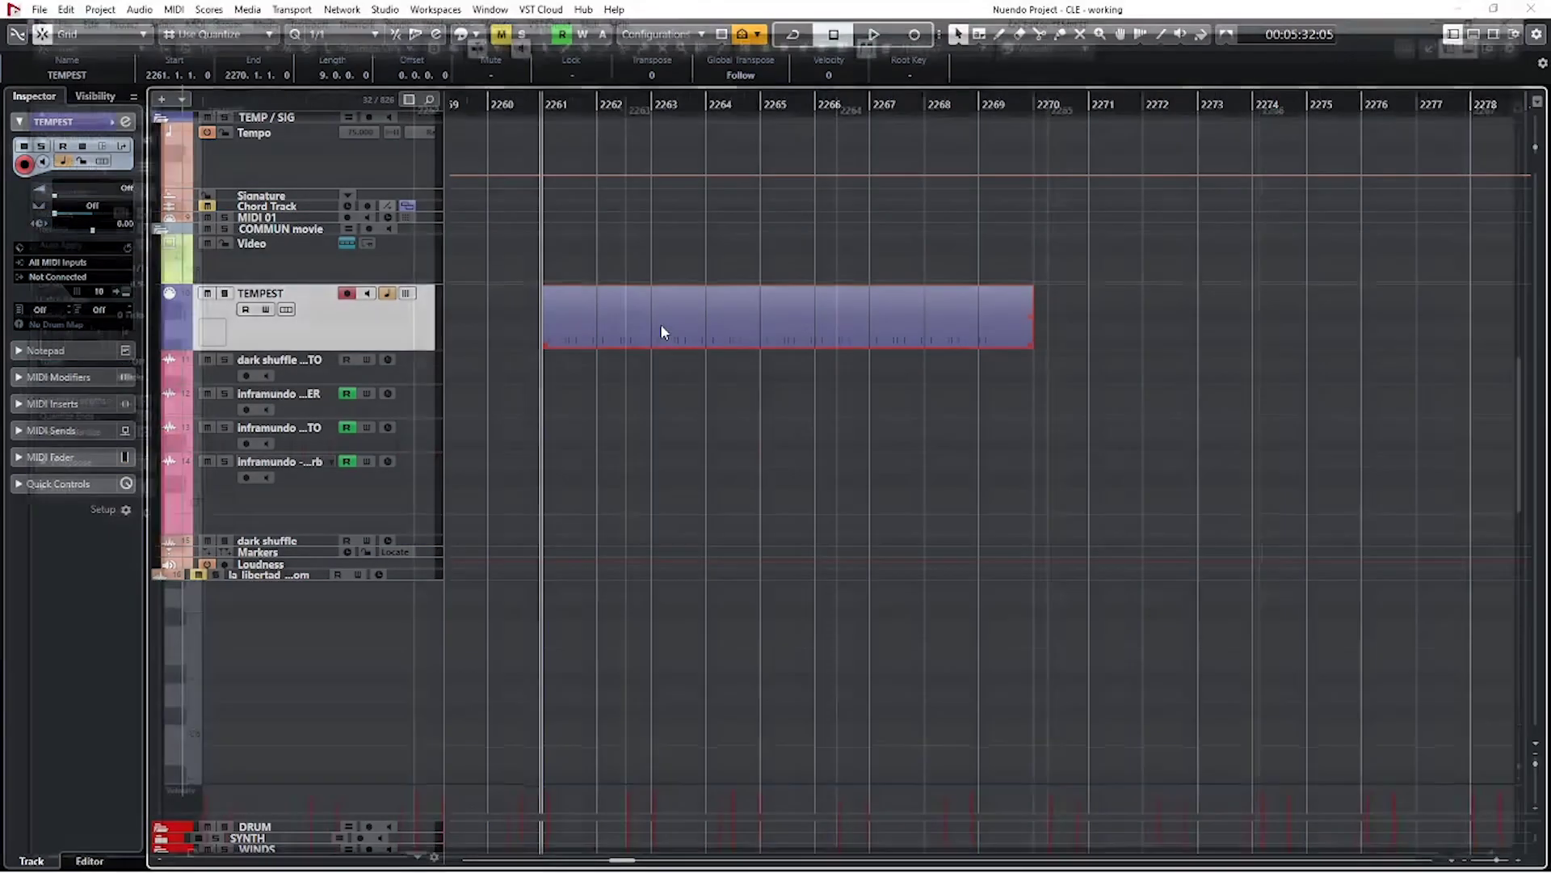
{"action": "key", "text": "g"}
{"action": "key", "text": "g"}
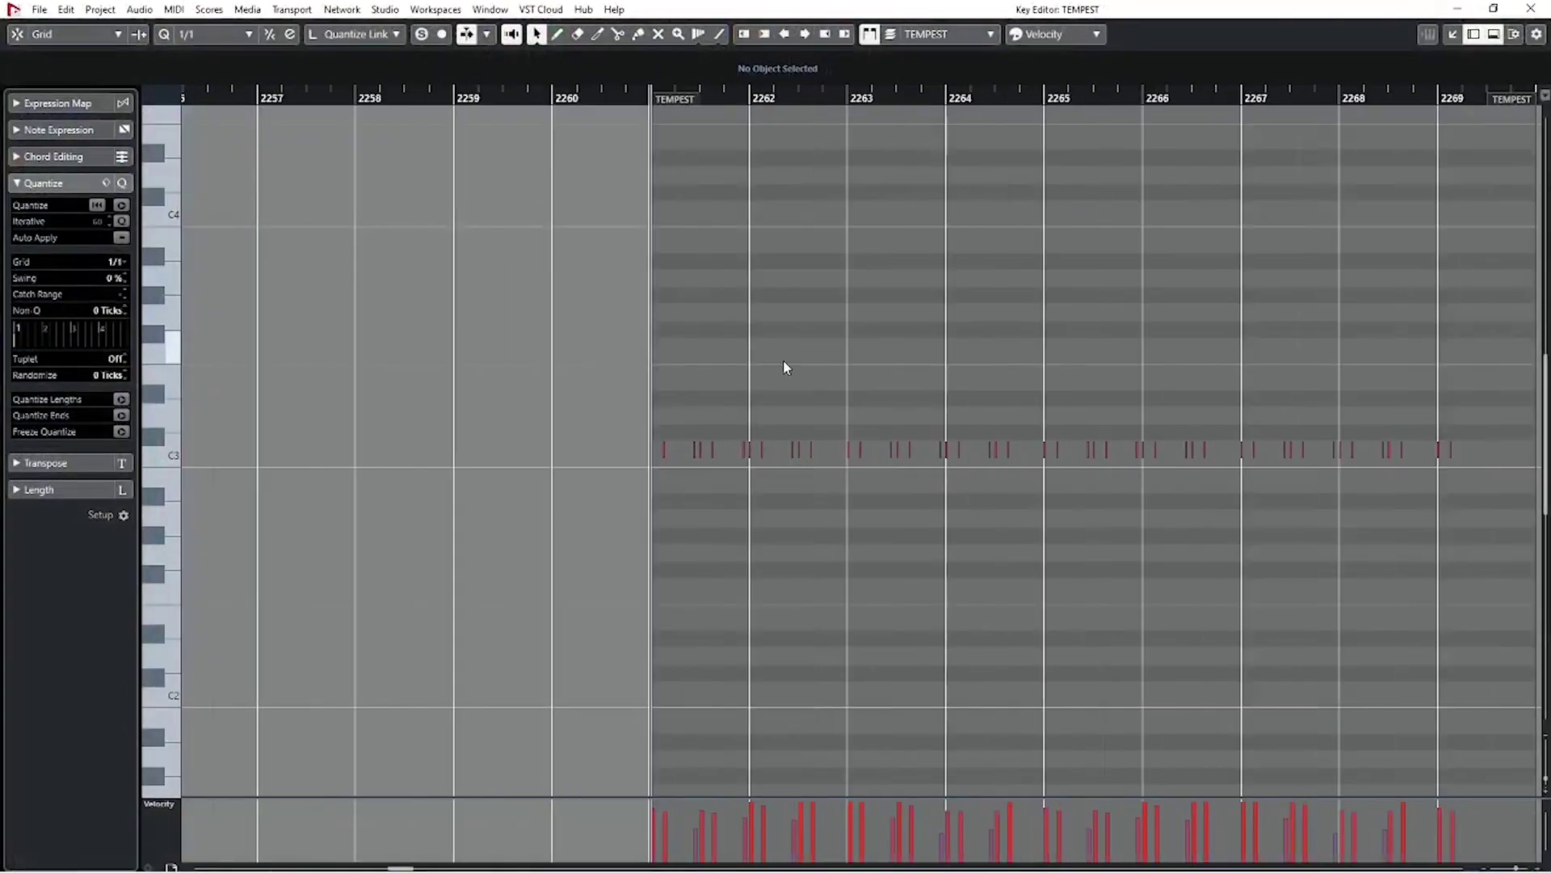
{"action": "scroll", "coordinate": [783, 368], "scroll_direction": "down", "scroll_amount": 5}
{"action": "key", "text": "g"}
{"action": "scroll", "coordinate": [783, 365], "scroll_direction": "up", "scroll_amount": 4}
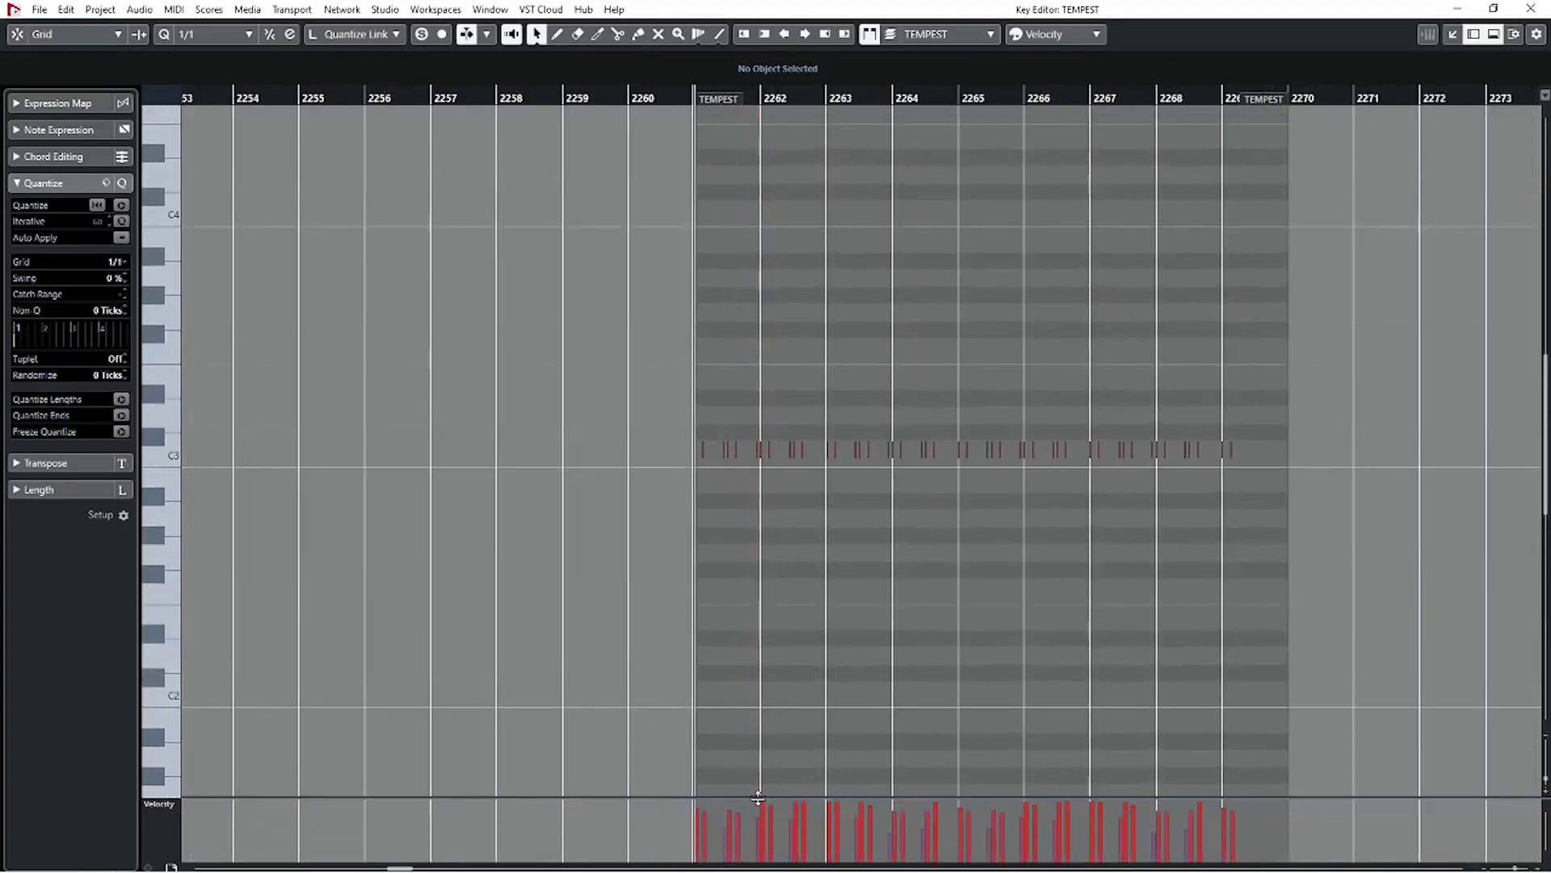
{"action": "left_click_drag", "start_coordinate": [751, 800], "coordinate": [736, 580]}
{"action": "key", "text": "h"}
{"action": "key", "text": "h"}
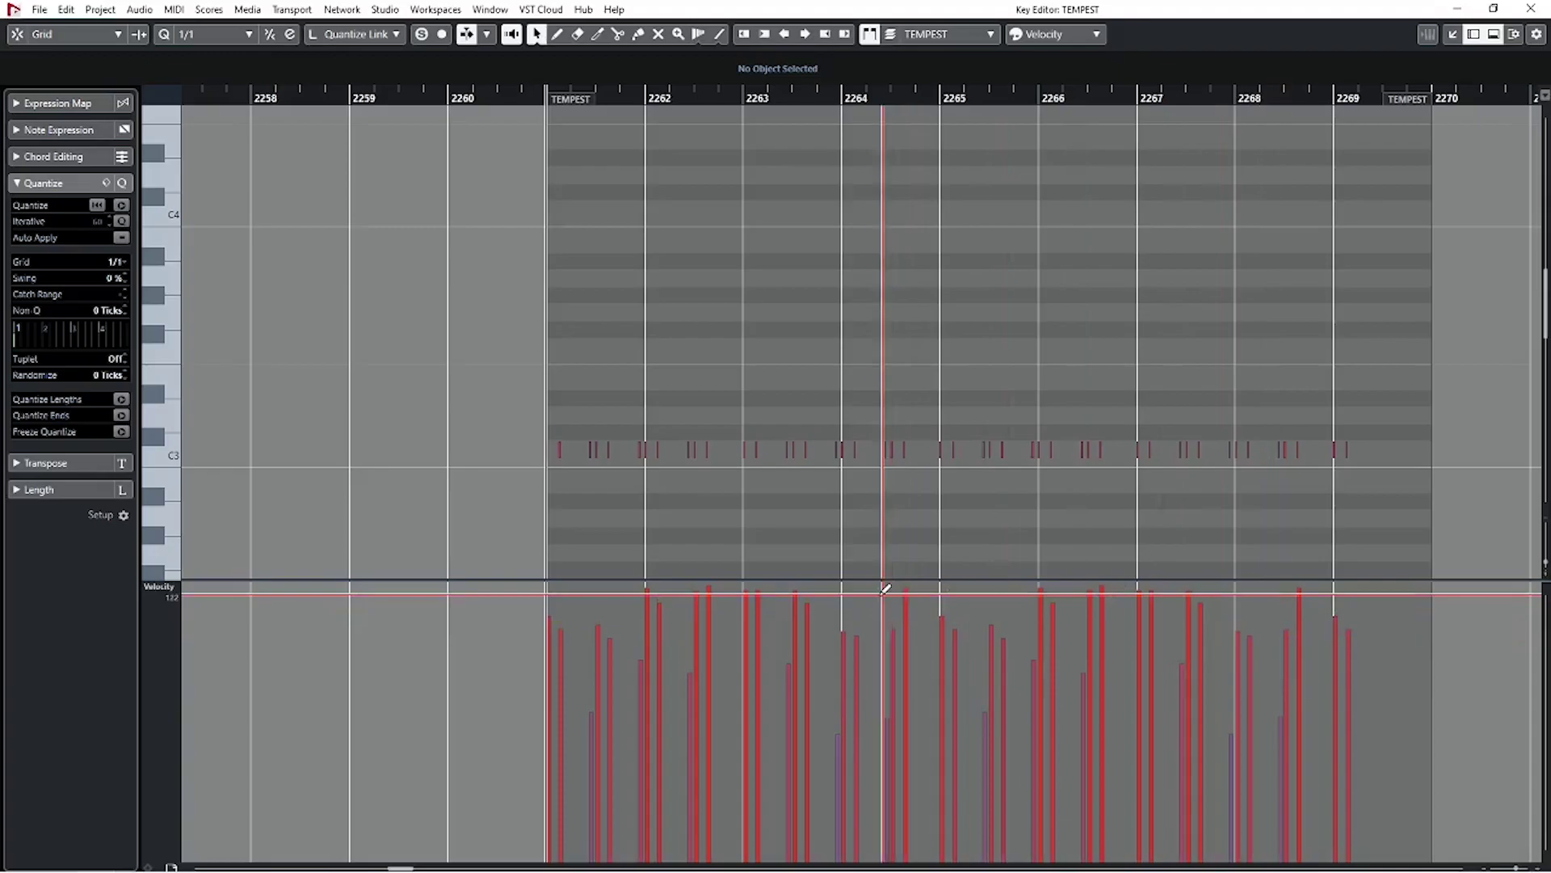
{"action": "scroll", "coordinate": [540, 478], "scroll_direction": "up", "scroll_amount": 5}
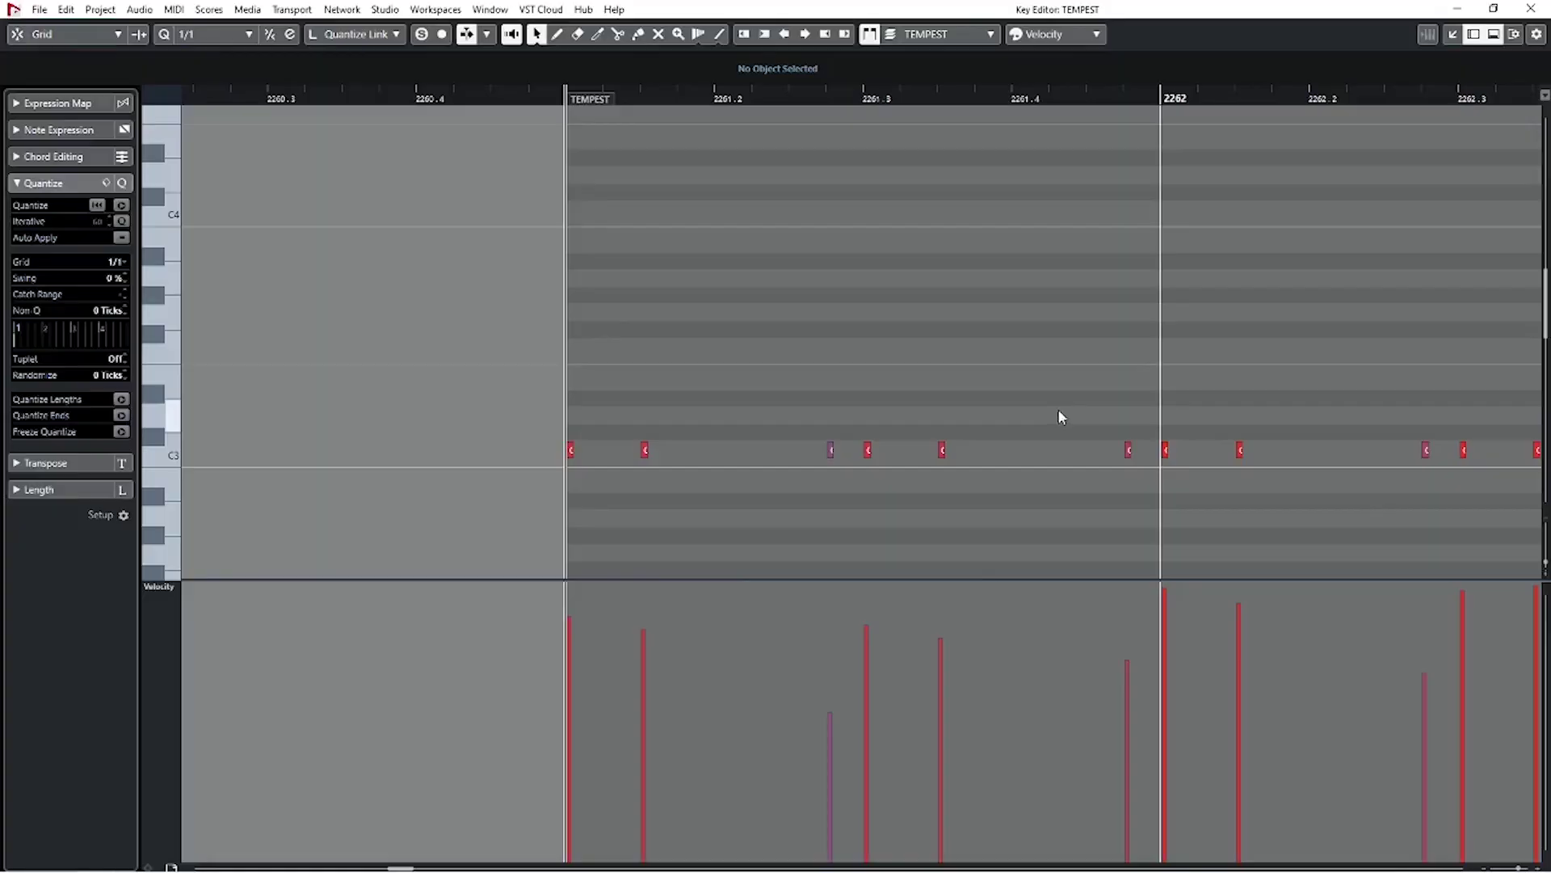
Select the first C3 note to read its position against the beat, then deselect it
{"action": "scroll", "coordinate": [1060, 417], "scroll_direction": "down", "scroll_amount": 4}
{"action": "scroll", "coordinate": [1033, 475], "scroll_direction": "up", "scroll_amount": 2}
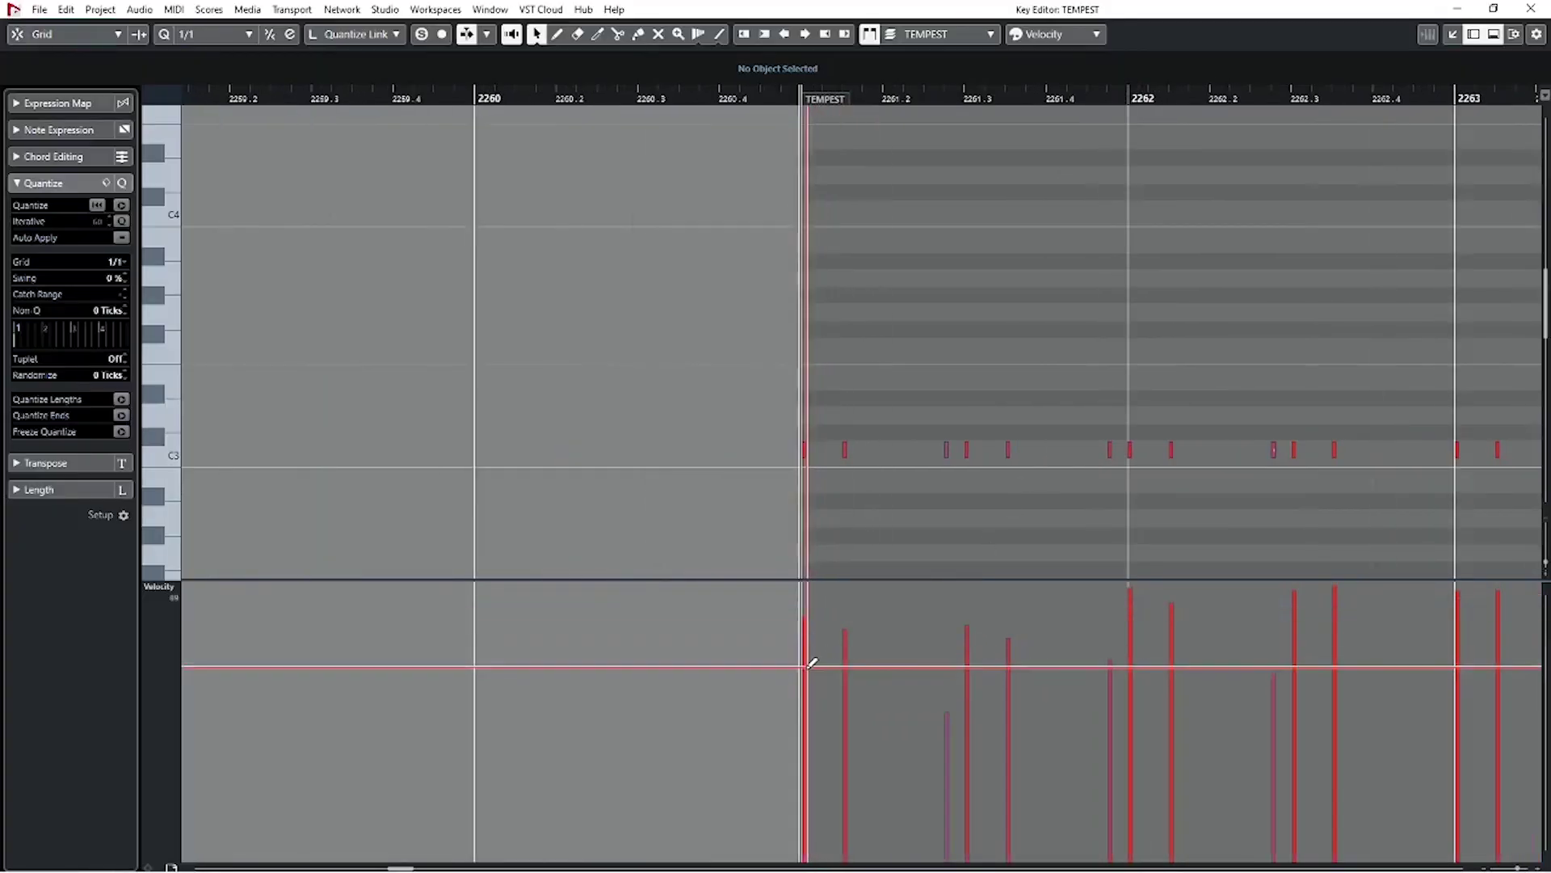
{"action": "left_click", "coordinate": [804, 449]}
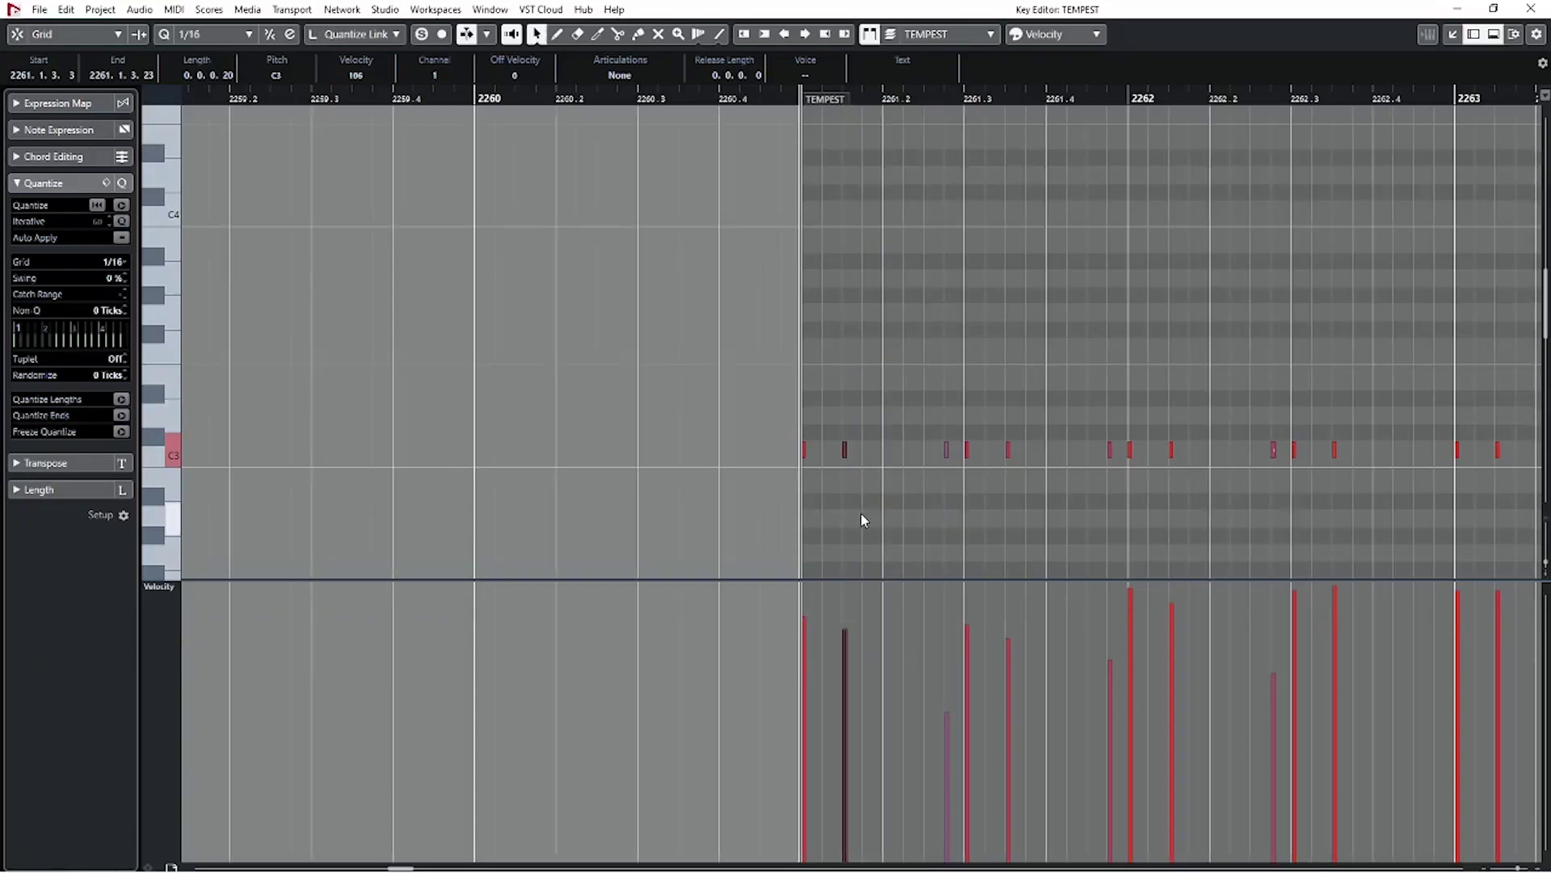
{"action": "scroll", "coordinate": [1143, 471], "scroll_direction": "up", "scroll_amount": 8}
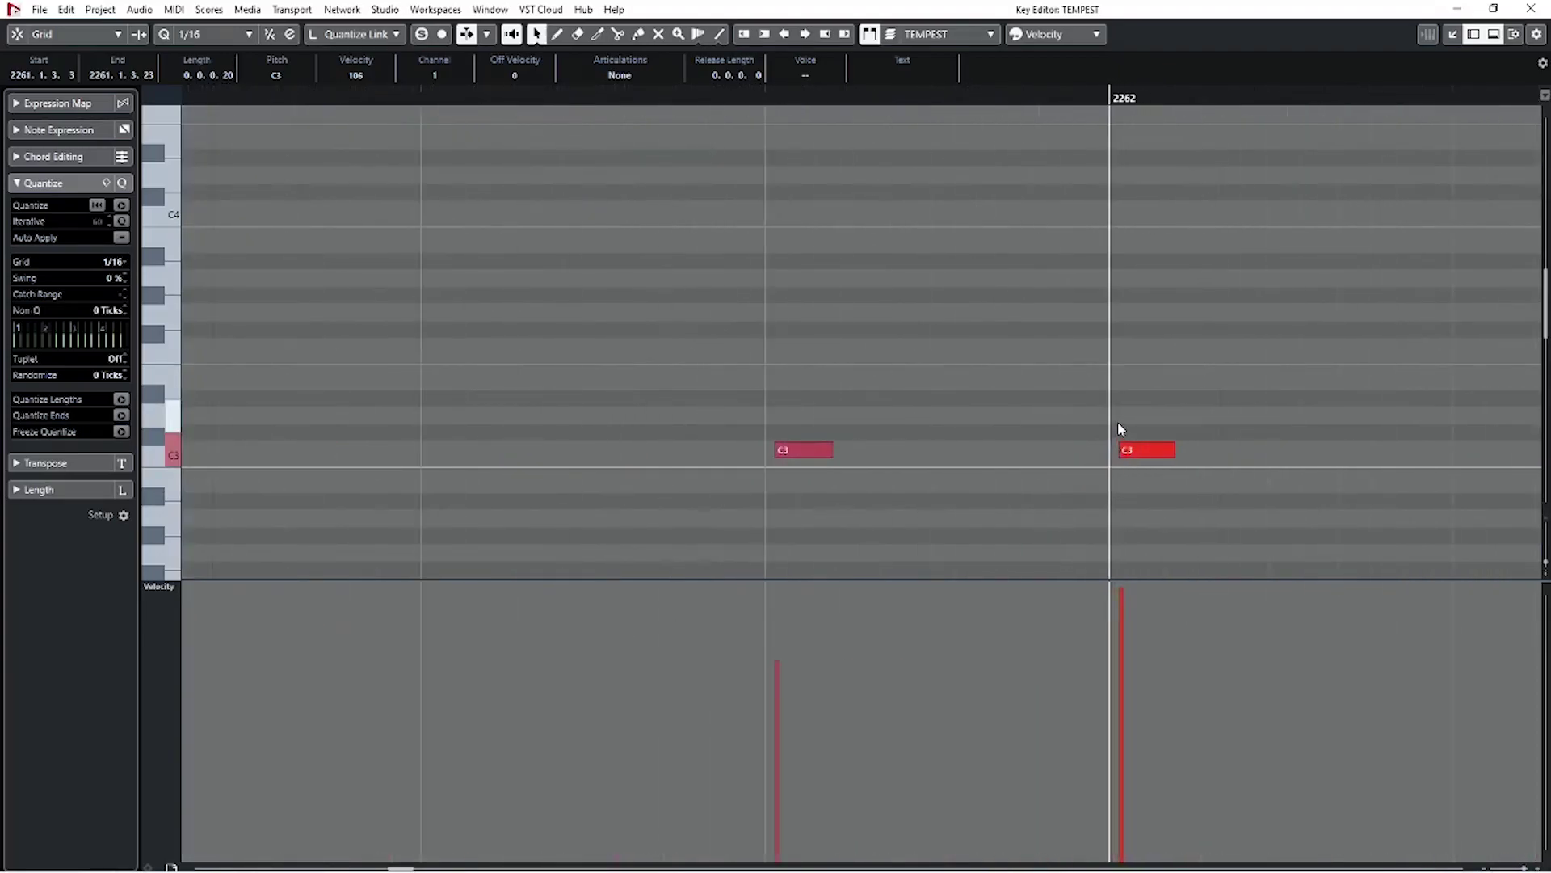
{"action": "left_click", "coordinate": [1114, 450]}
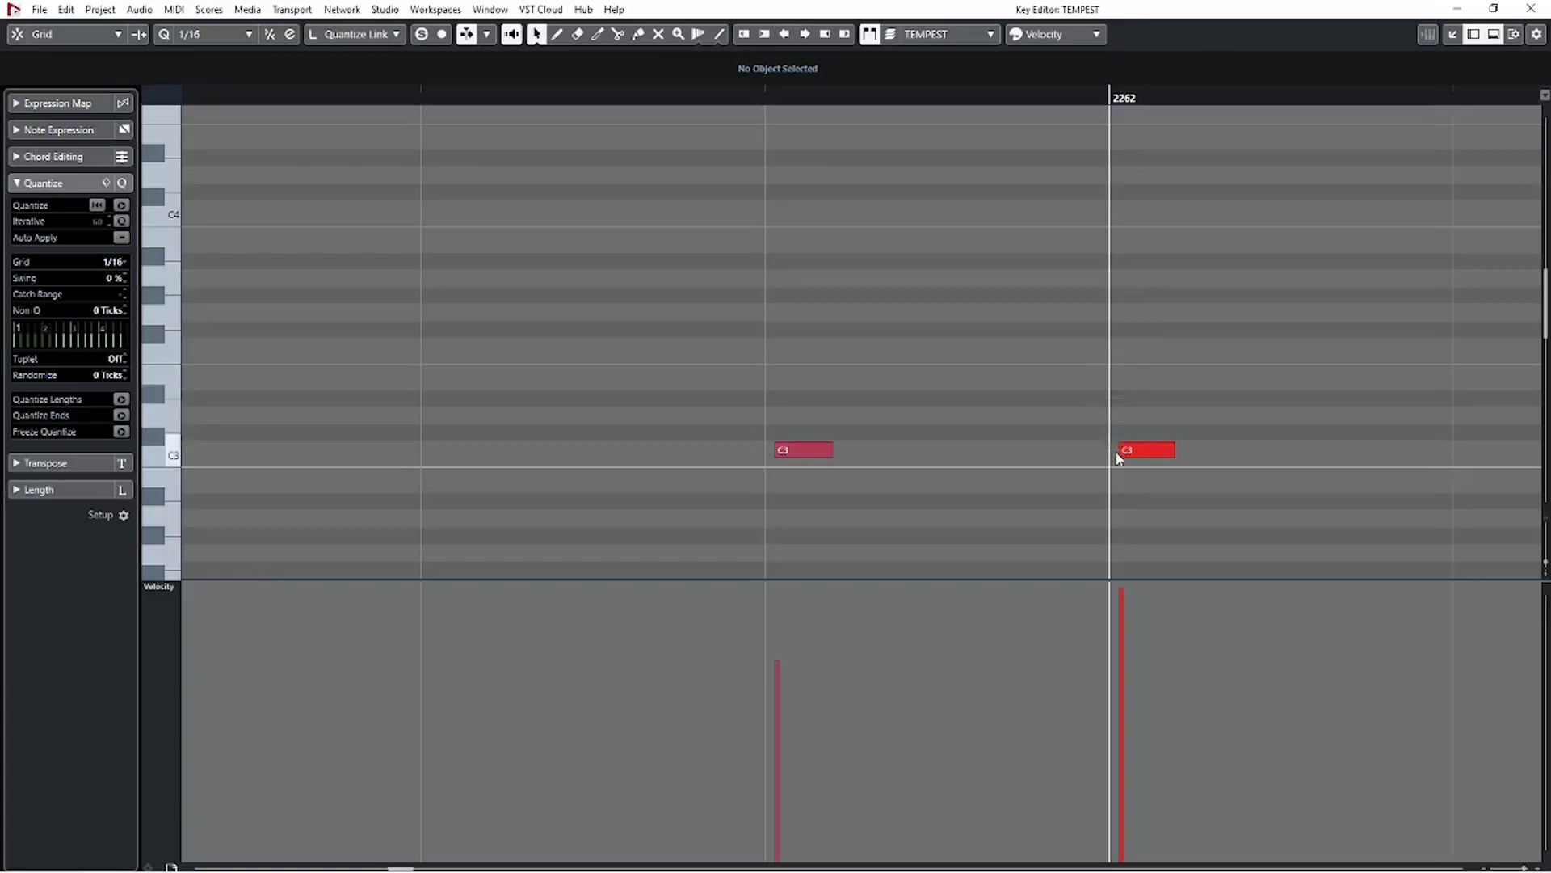
{"action": "scroll", "coordinate": [1113, 446], "scroll_direction": "down", "scroll_amount": 4}
Show TEMPEST's lanes at a shorter height, snap to 1/1 bars, and record a take into Lane 2
{"action": "key", "text": "Return"}
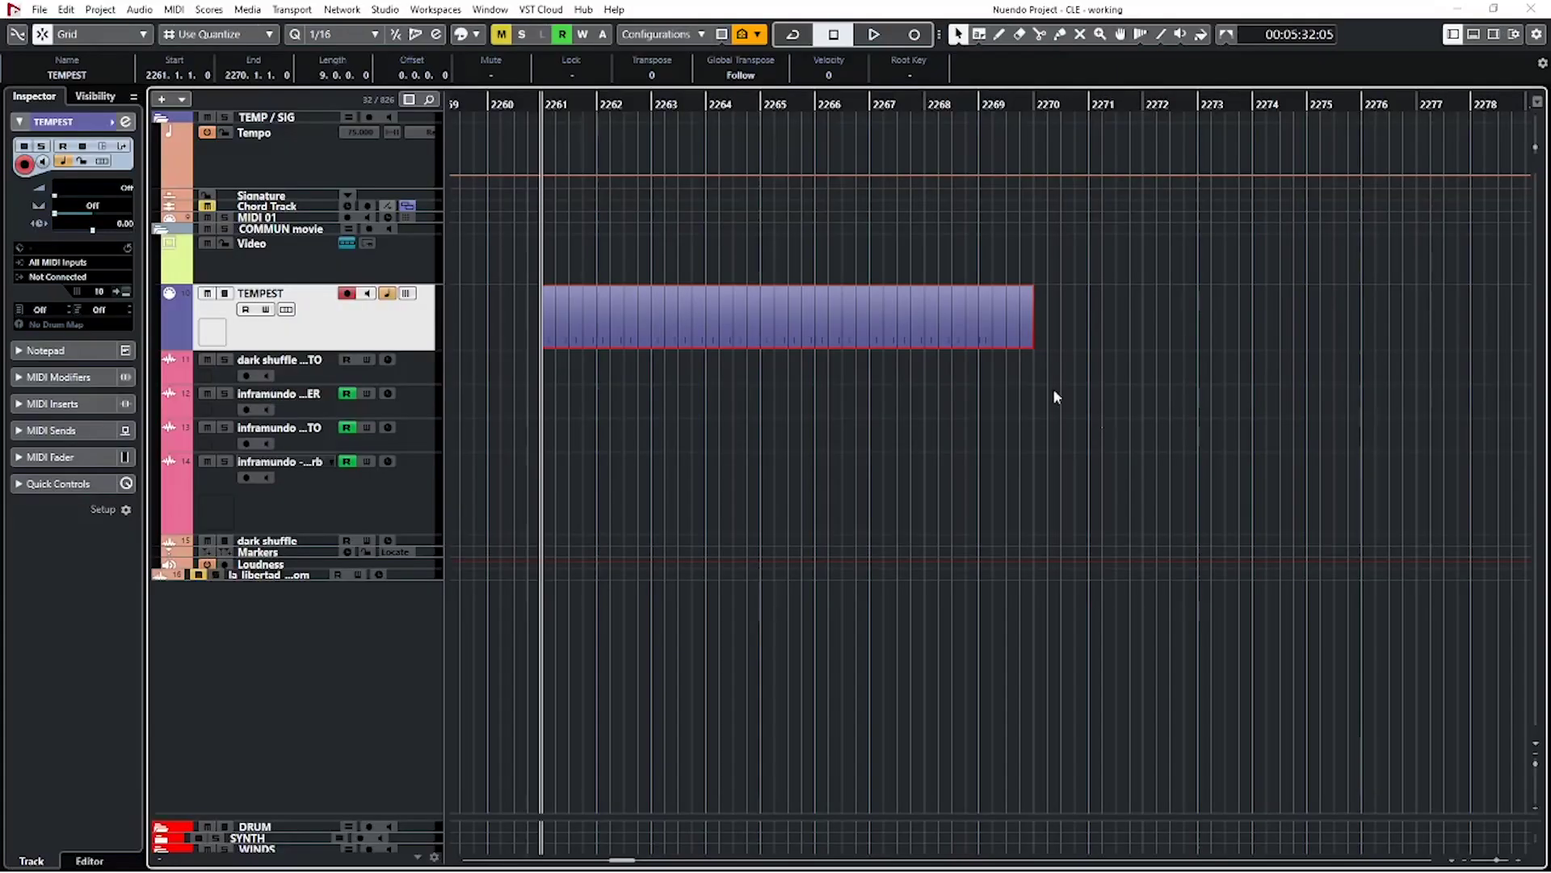
{"action": "key", "text": "l"}
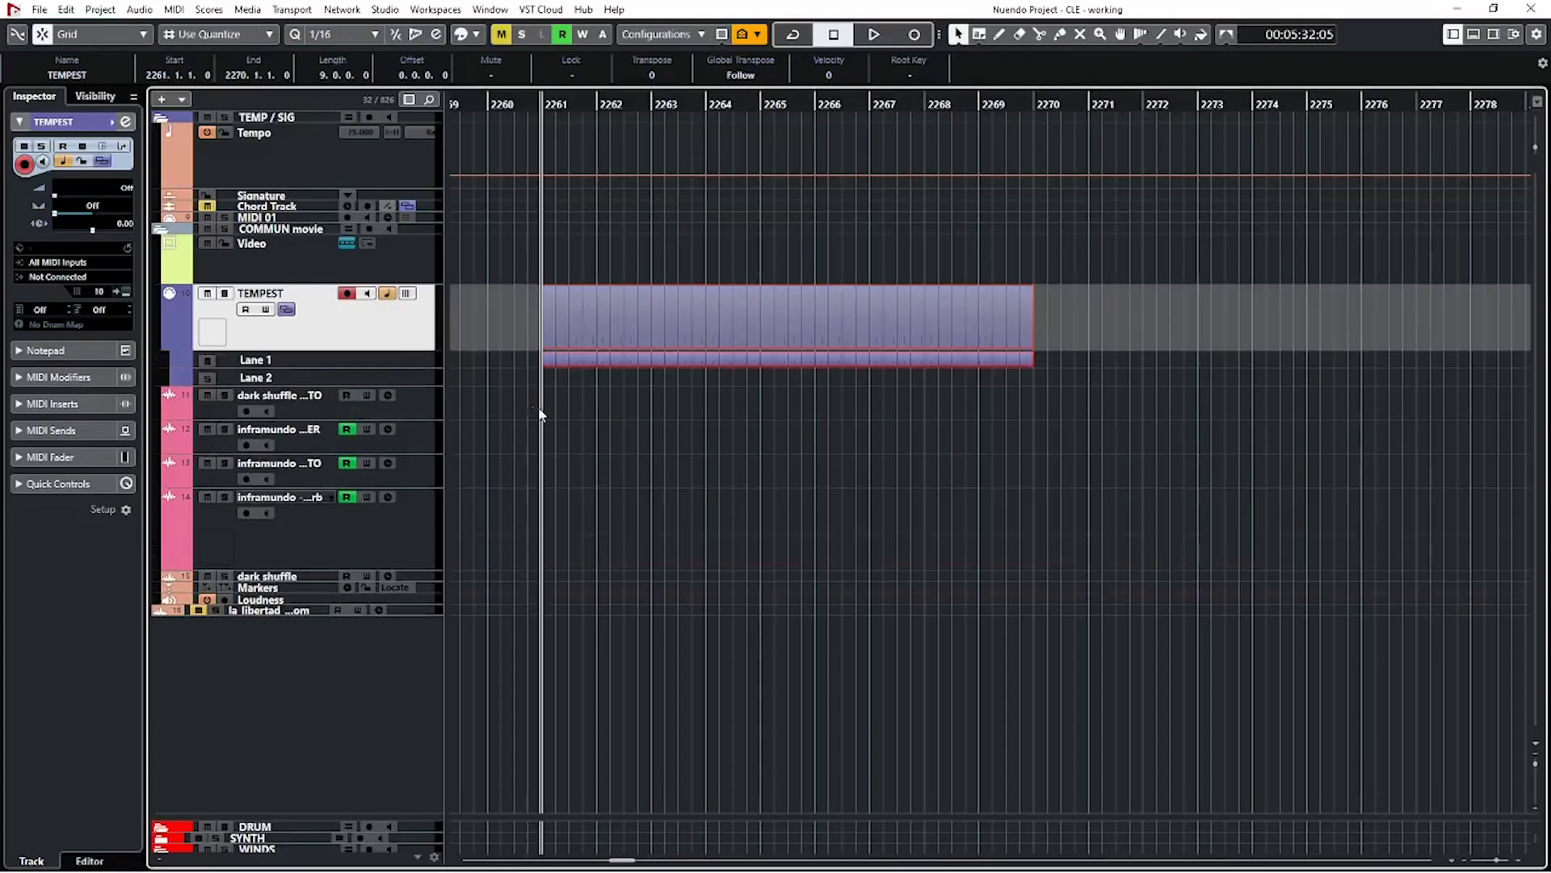
{"action": "left_click_drag", "start_coordinate": [415, 351], "coordinate": [423, 325]}
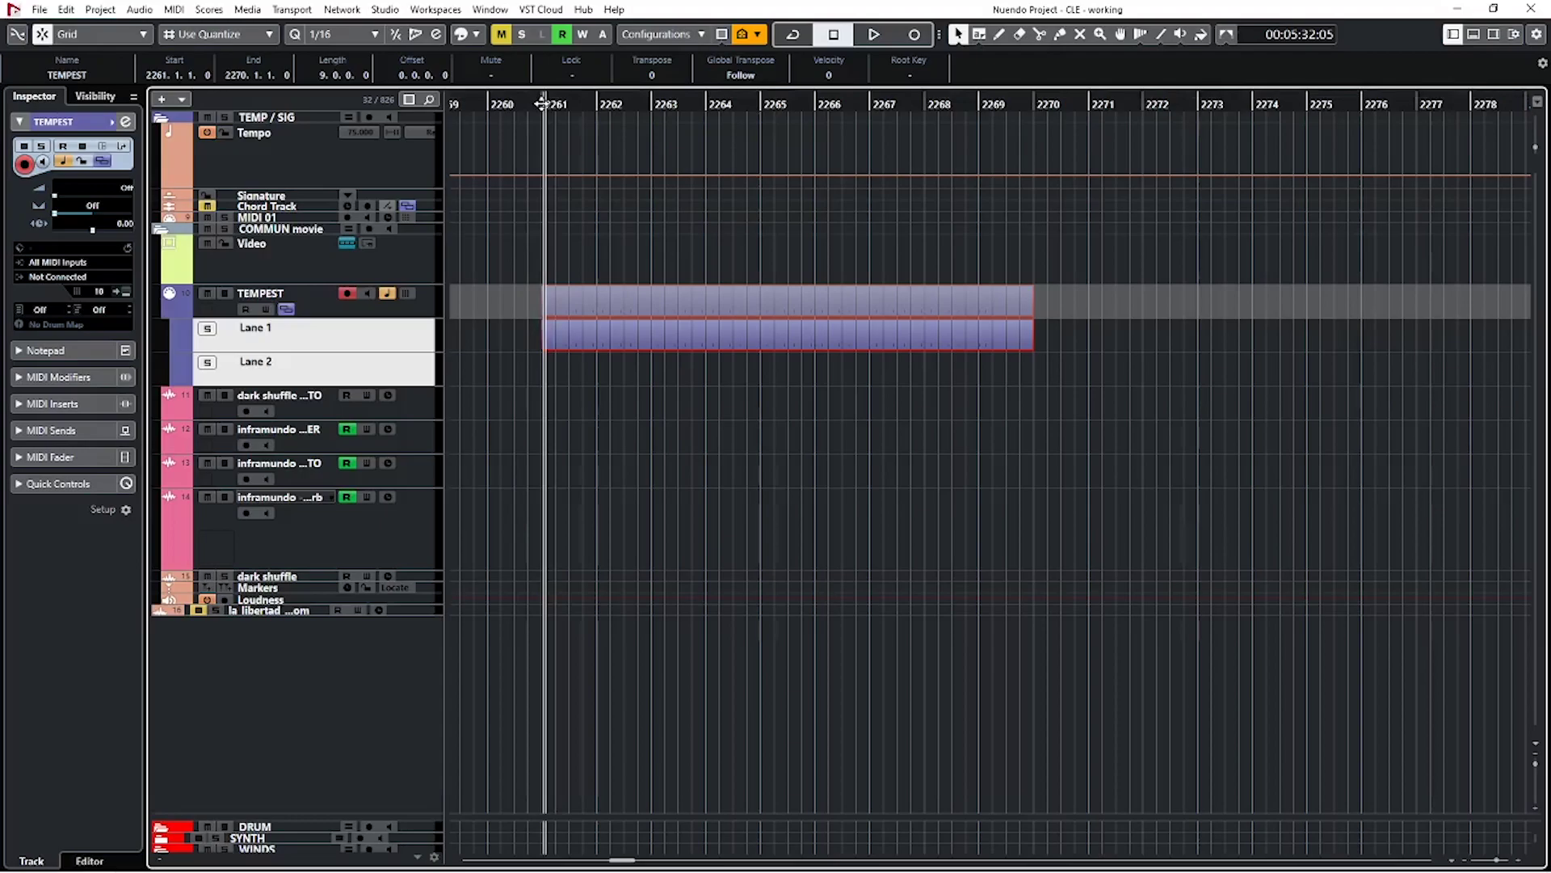
{"action": "left_click", "coordinate": [548, 104]}
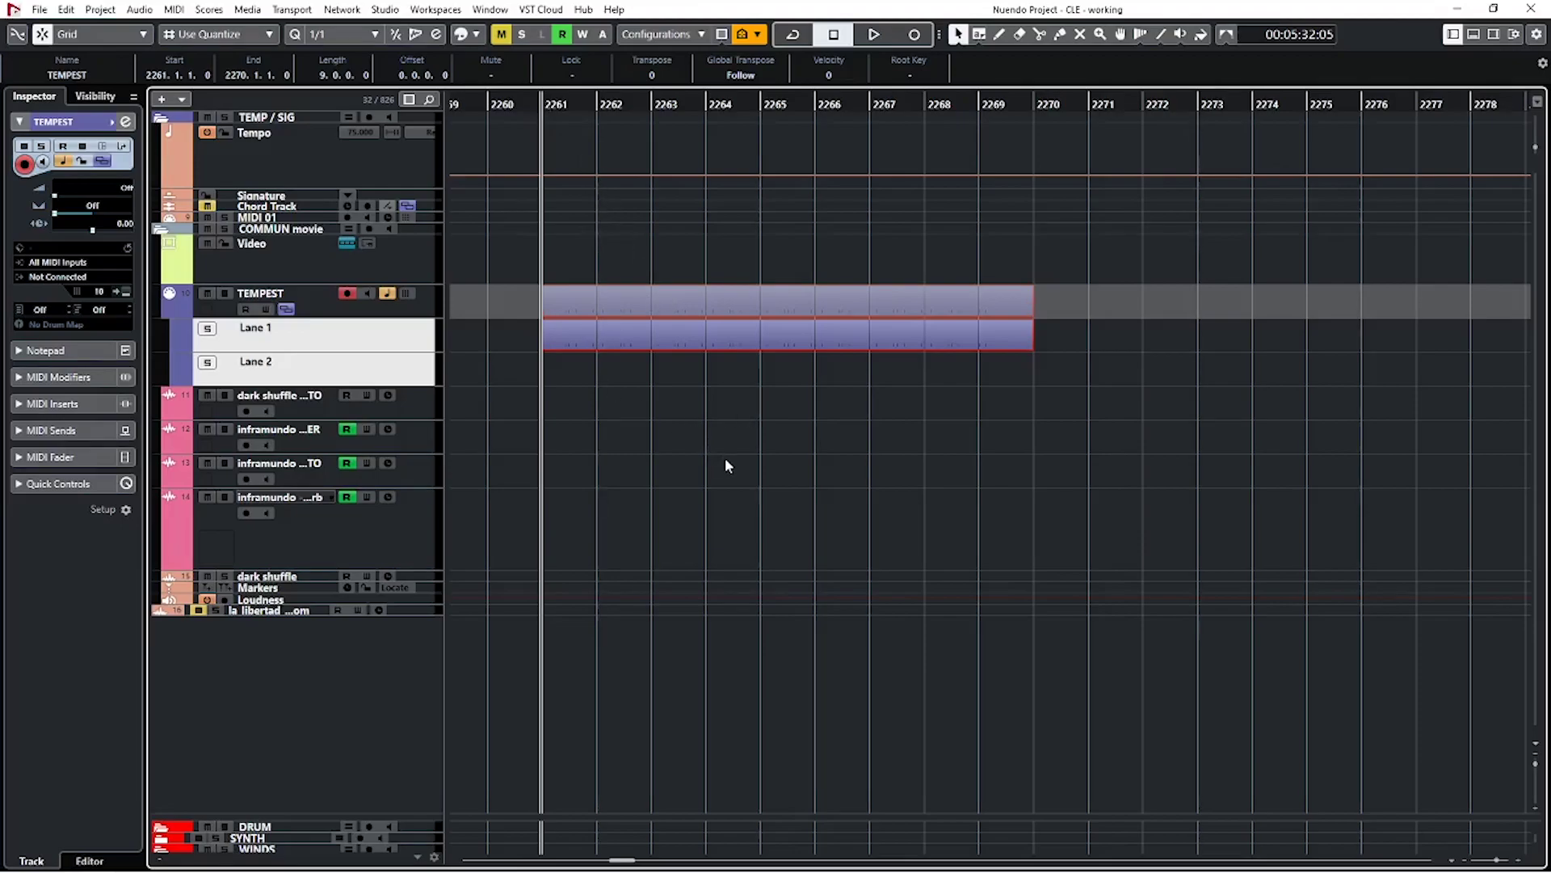
{"action": "key", "text": "KP_Multiply"}
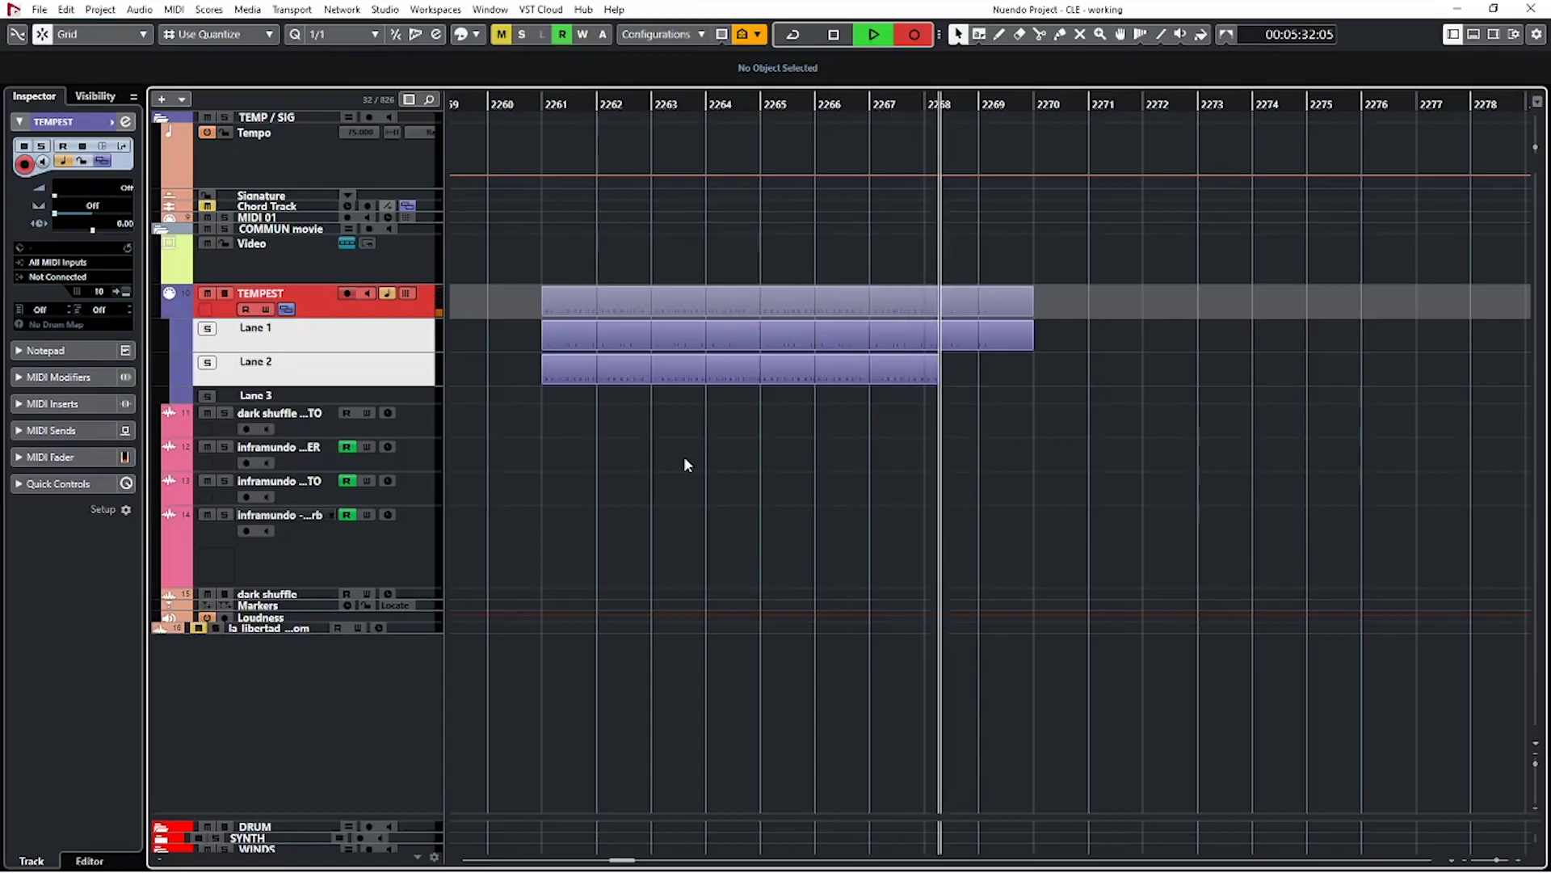
Stop the Lane 2 take at bar 2270 and start a third take into Lane 3
{"action": "key", "text": "KP_Multiply"}
{"action": "left_click", "coordinate": [730, 429]}
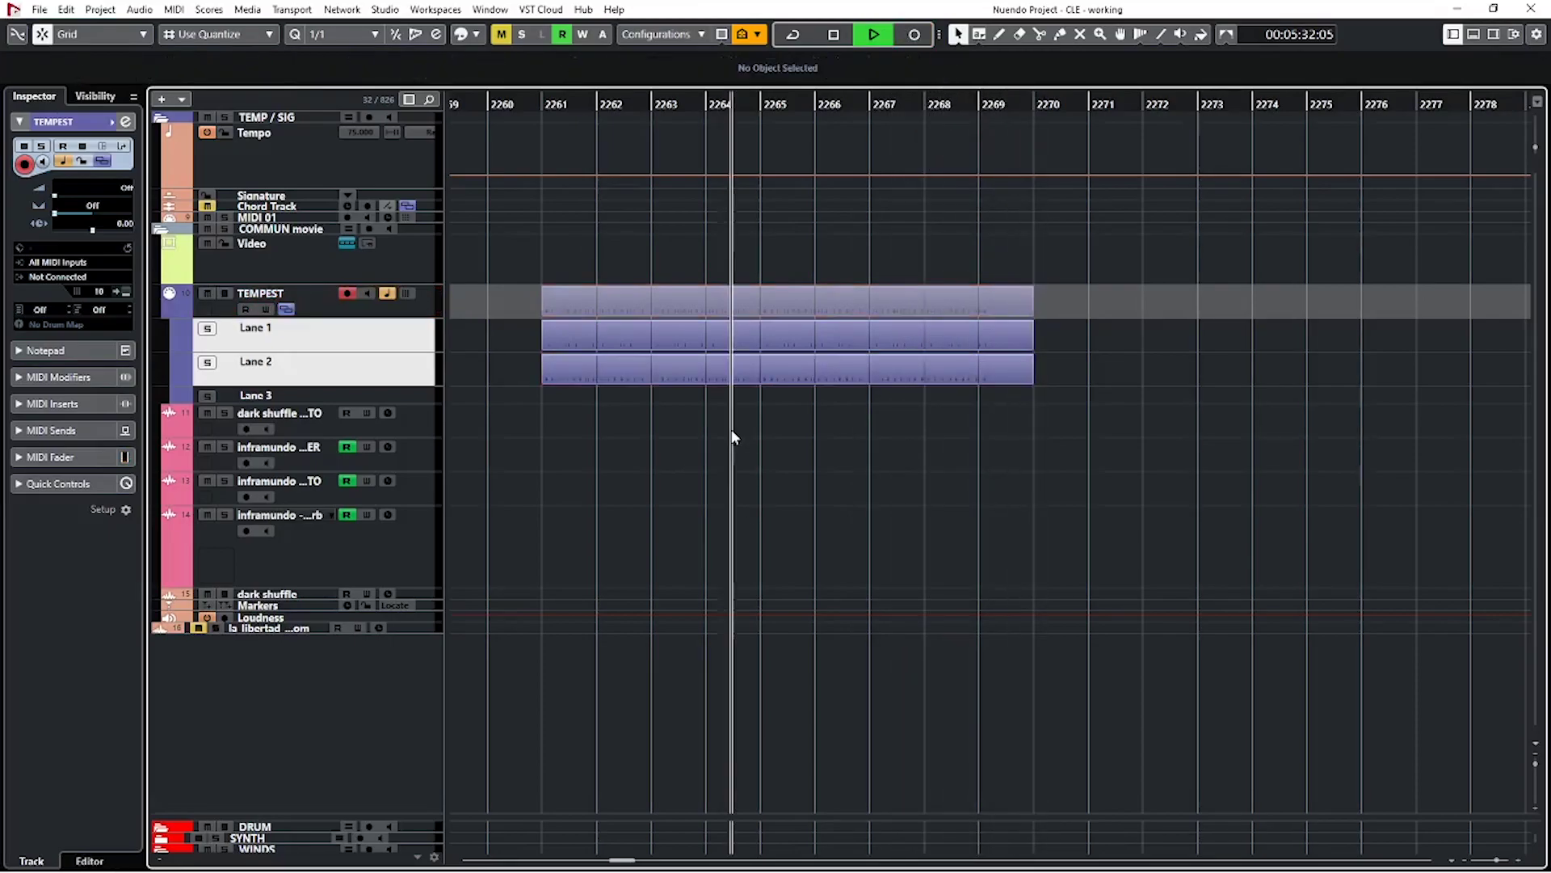
{"action": "key", "text": "space"}
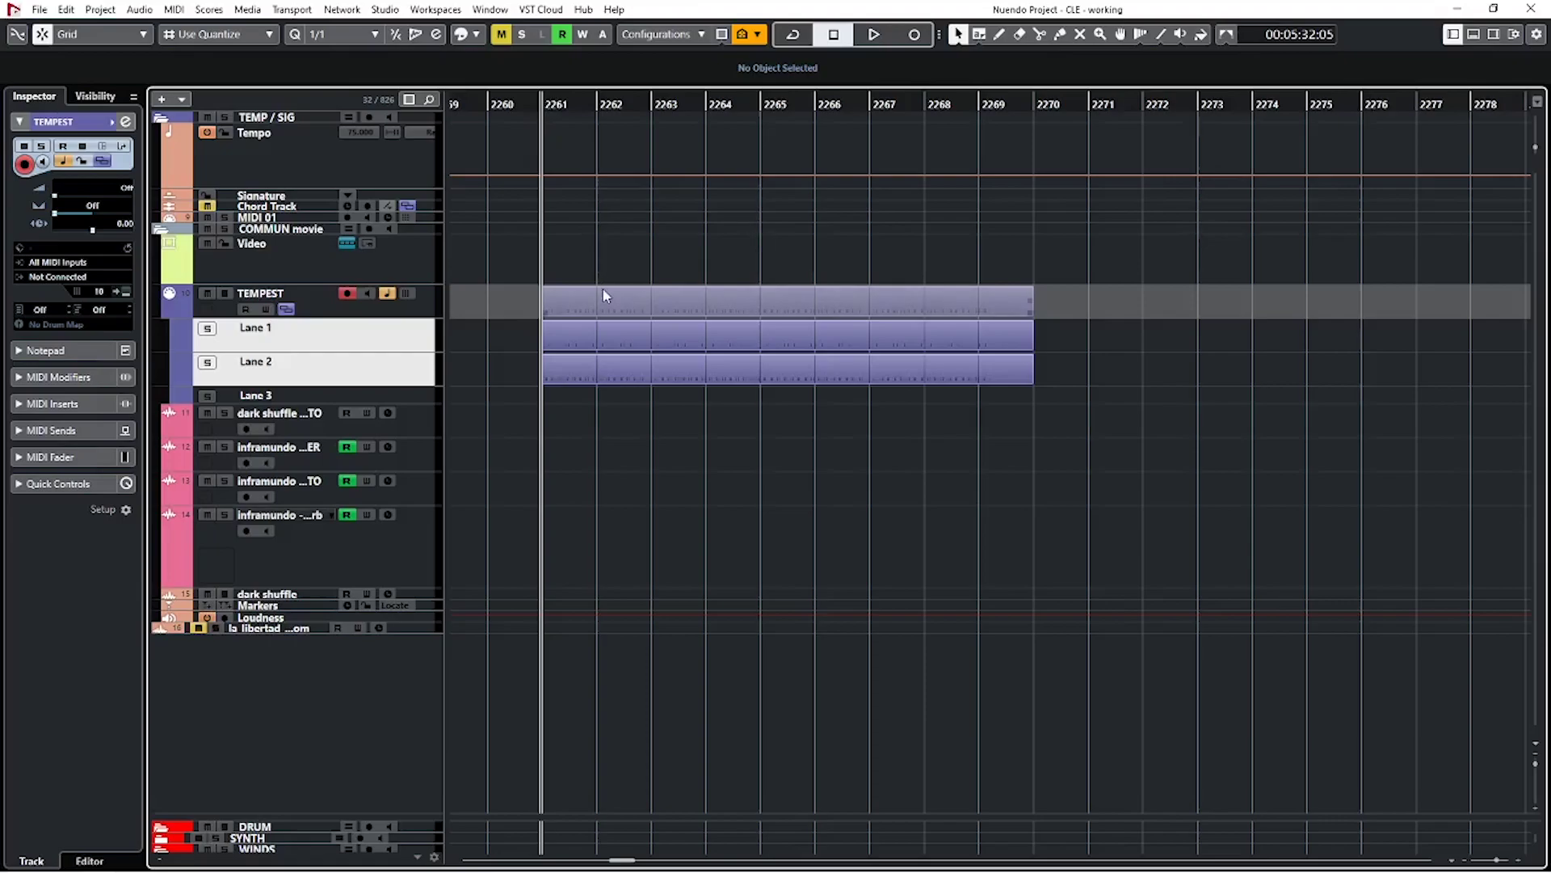
{"action": "key", "text": "KP_Multiply"}
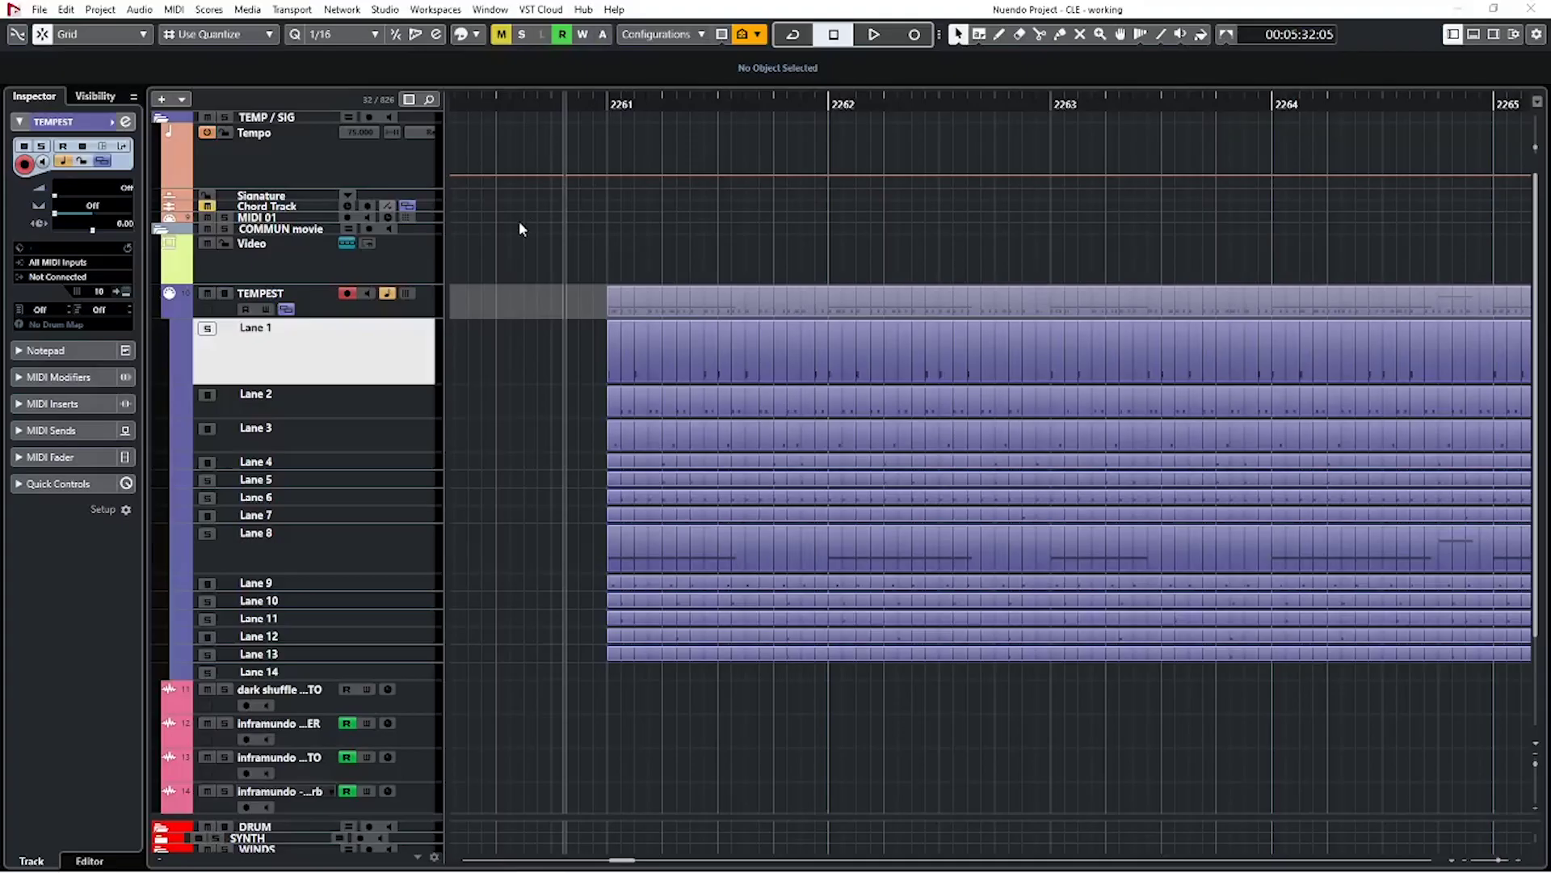
Marquee-select every recorded MIDI part across TEMPEST Lanes 1–14
{"action": "scroll", "coordinate": [610, 273], "scroll_direction": "down", "scroll_amount": 5}
{"action": "left_click_drag", "start_coordinate": [589, 278], "coordinate": [997, 700]}
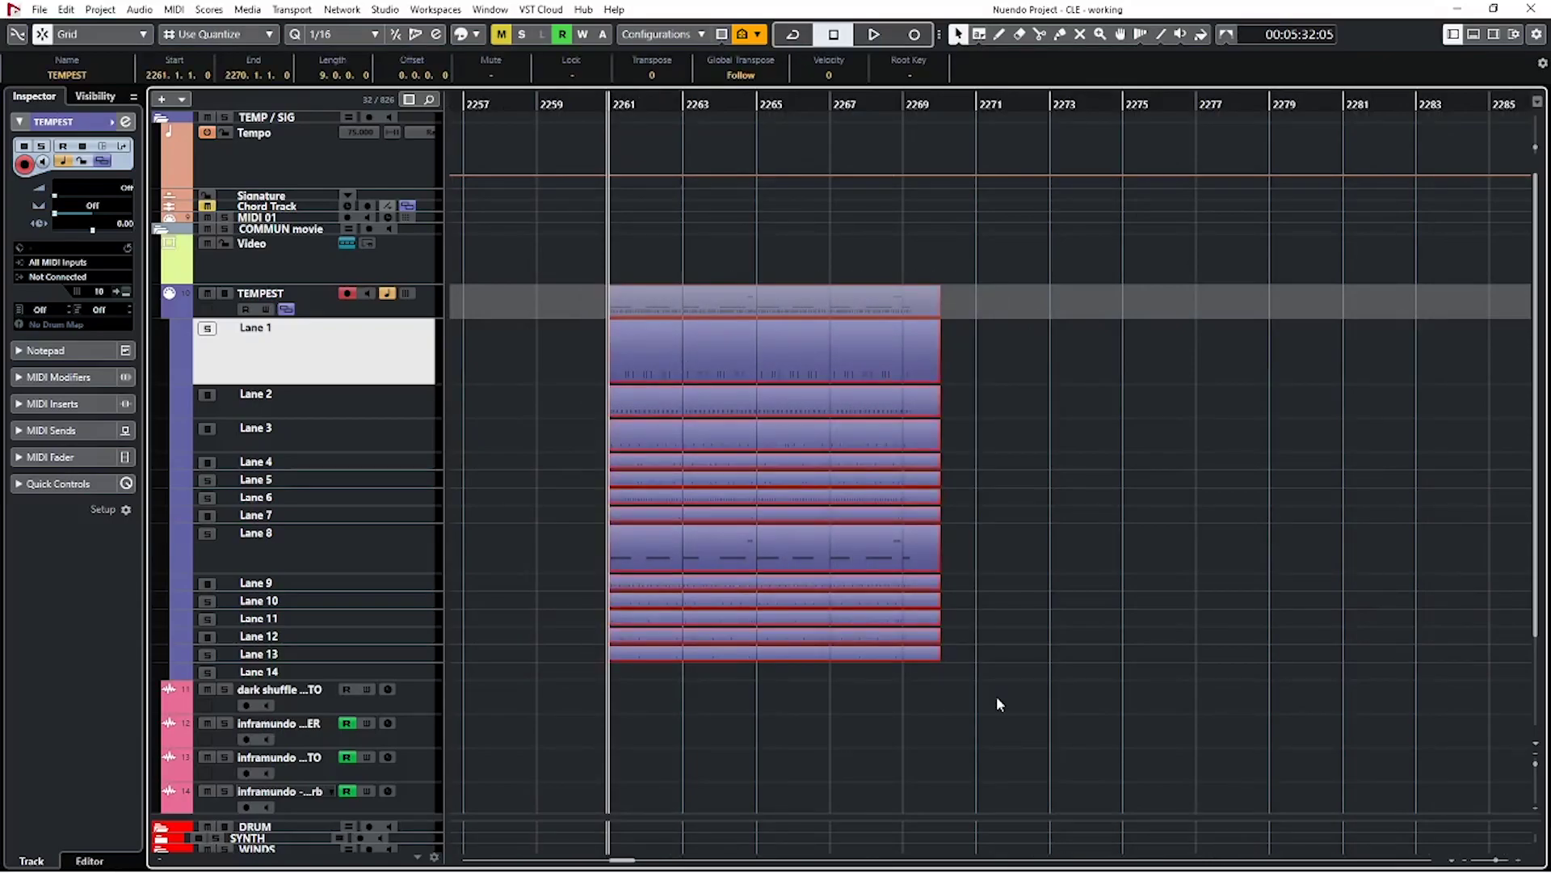
{"action": "double_click", "coordinate": [662, 365]}
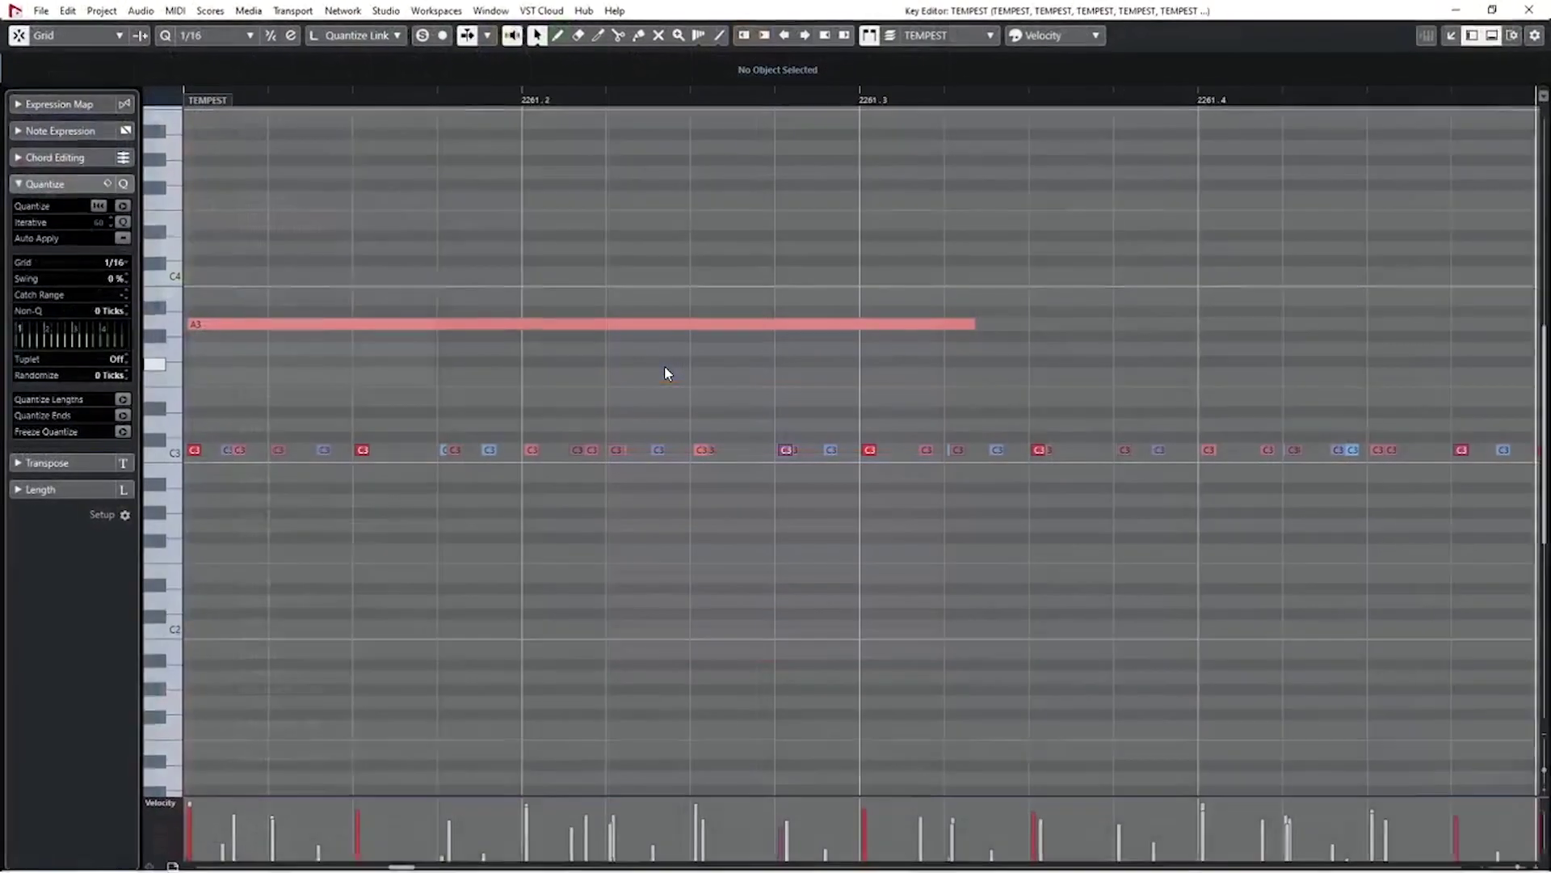
{"action": "scroll", "coordinate": [705, 403], "scroll_direction": "down", "scroll_amount": 8}
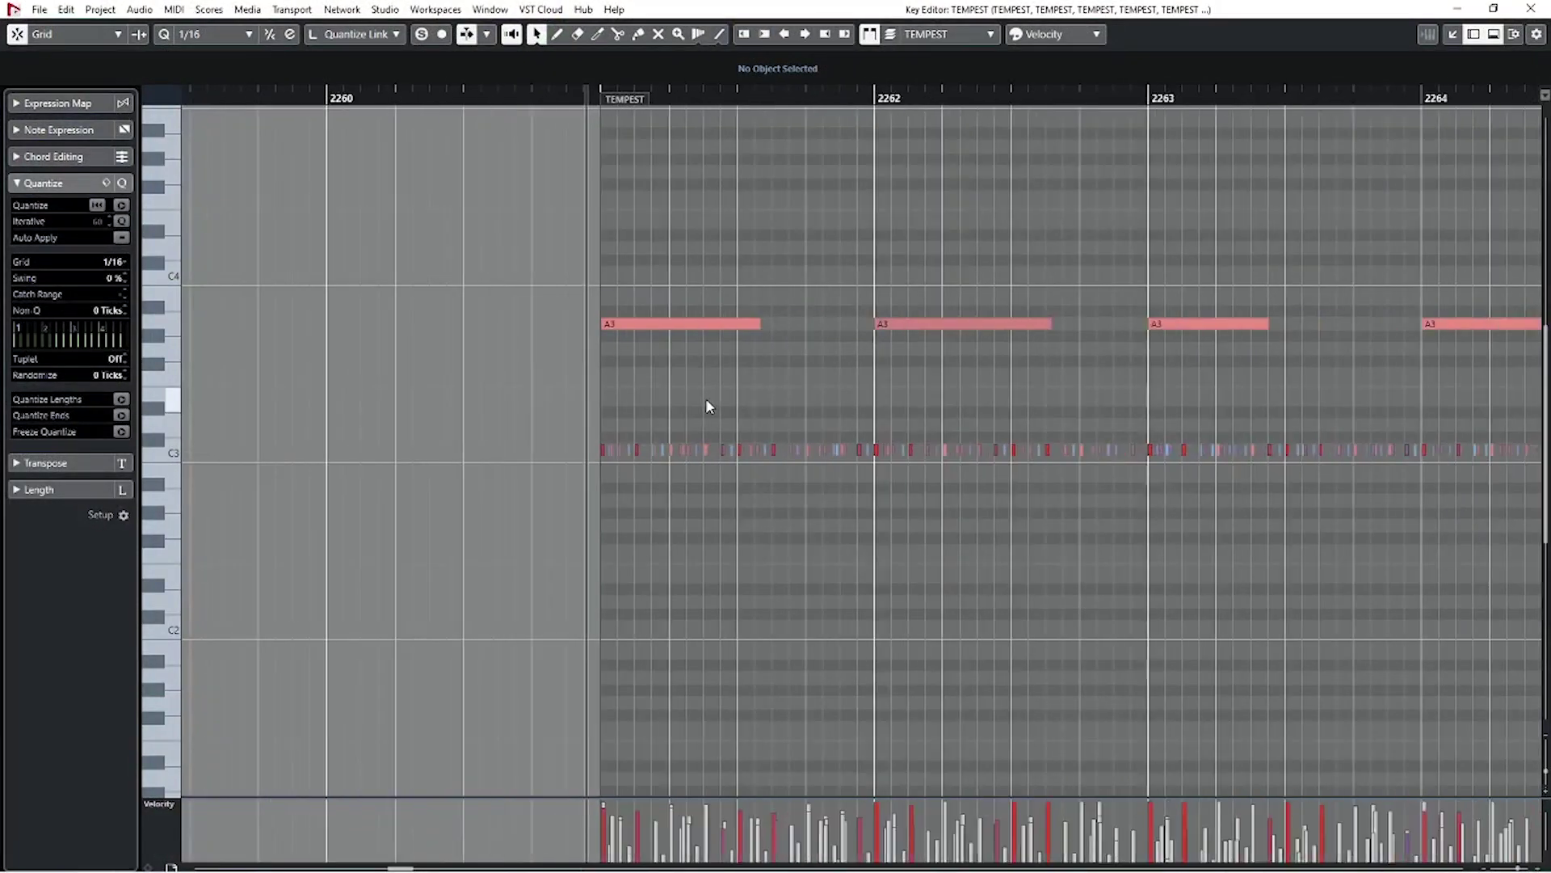
{"action": "left_click_drag", "start_coordinate": [639, 430], "coordinate": [1471, 514]}
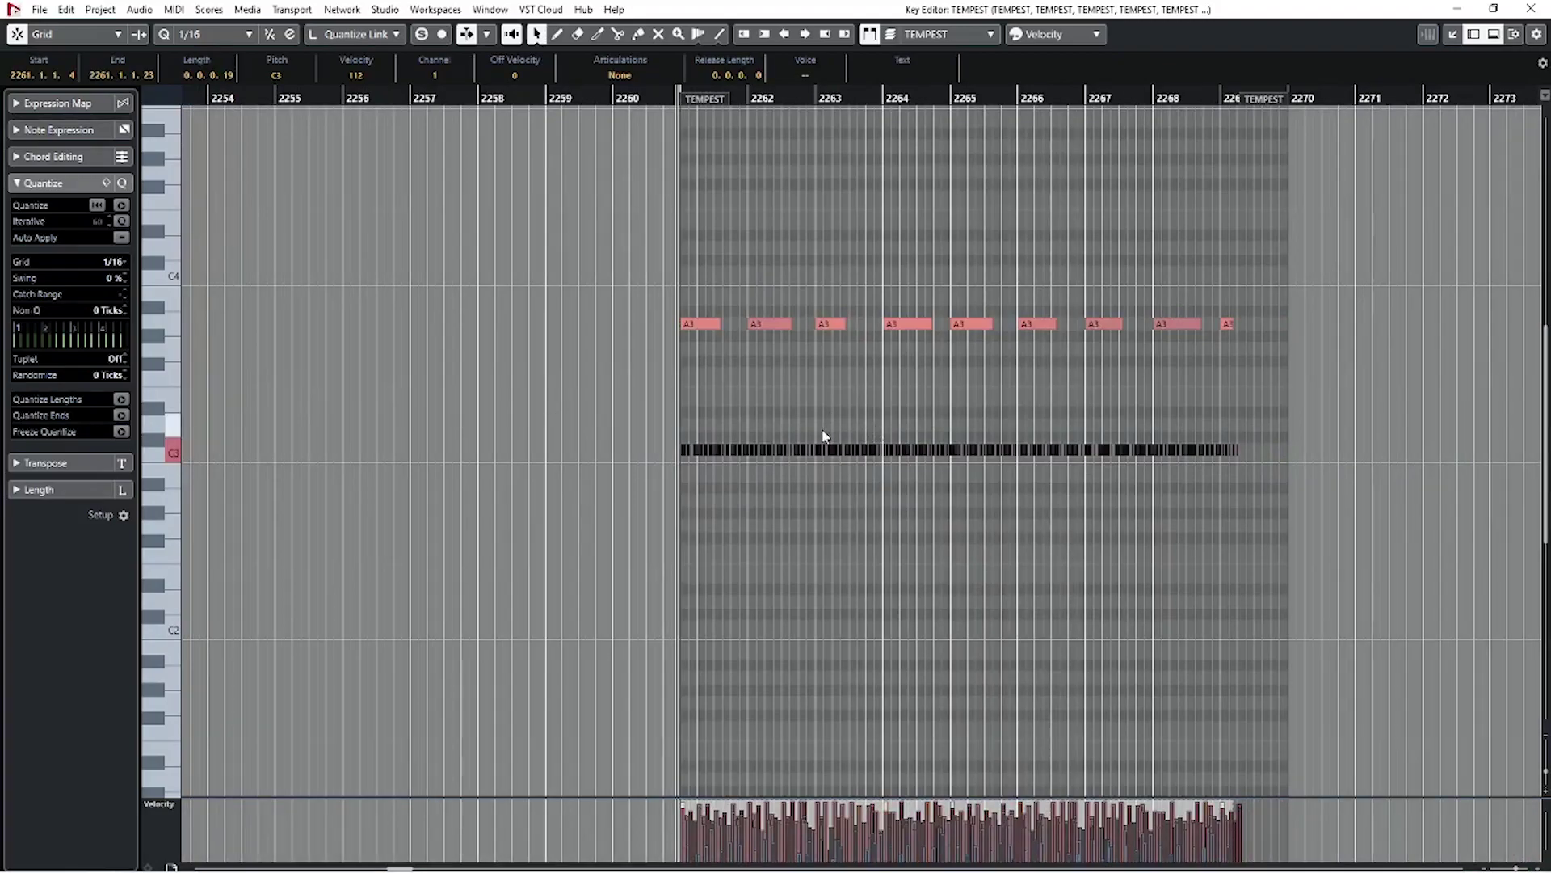
{"action": "key", "text": "ctrl+e"}
Select the TEMPEST track and set its Inspector MIDI input to micro lite: Port 1
{"action": "left_click", "coordinate": [335, 314]}
{"action": "left_click", "coordinate": [63, 277]}
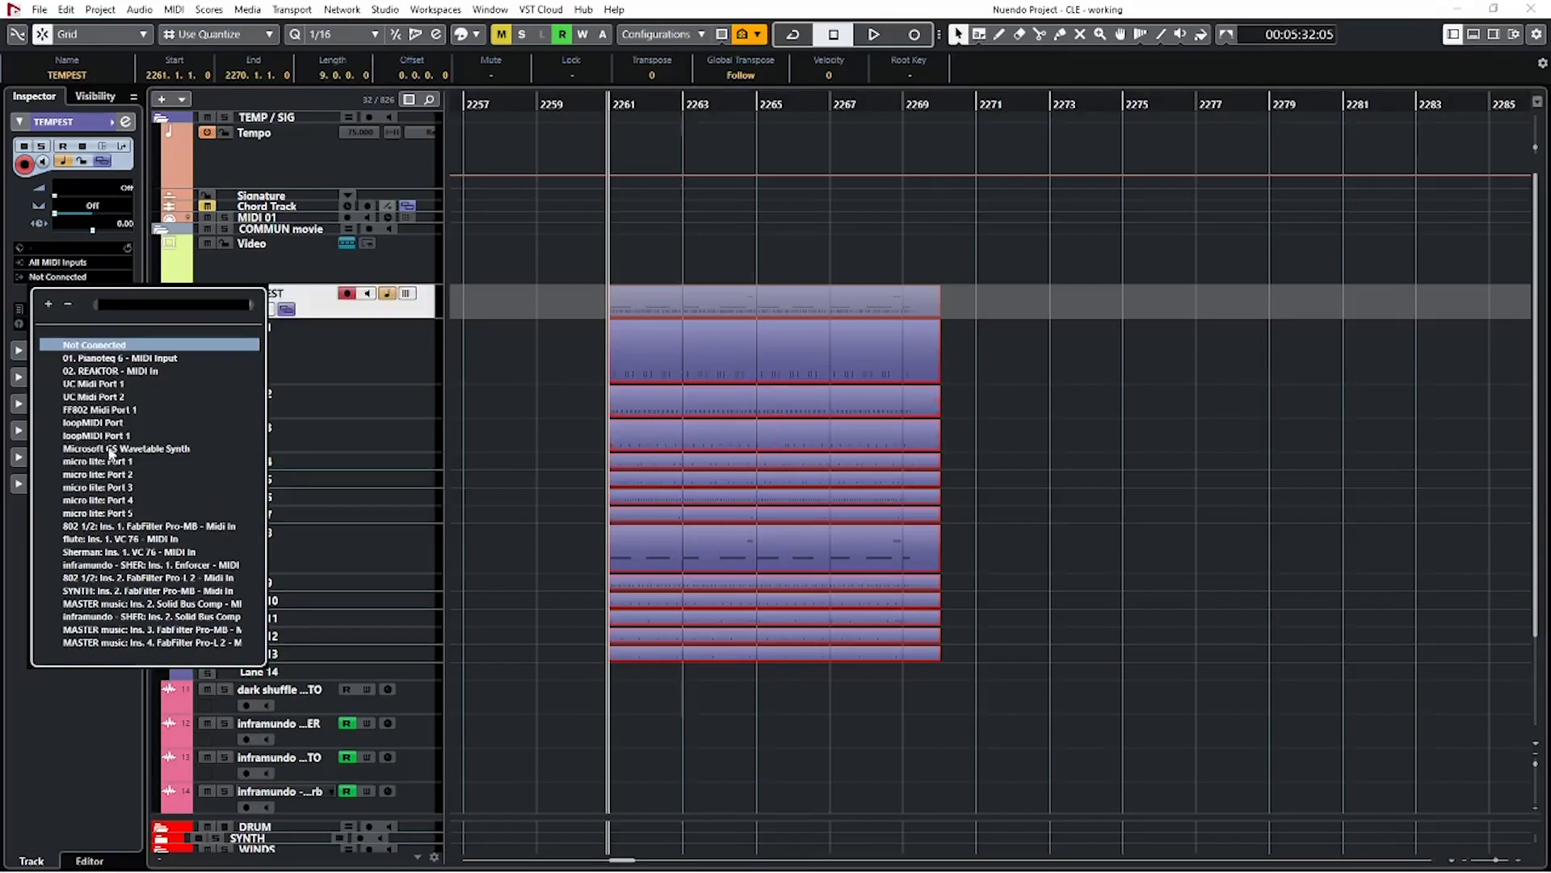
{"action": "left_click", "coordinate": [106, 463]}
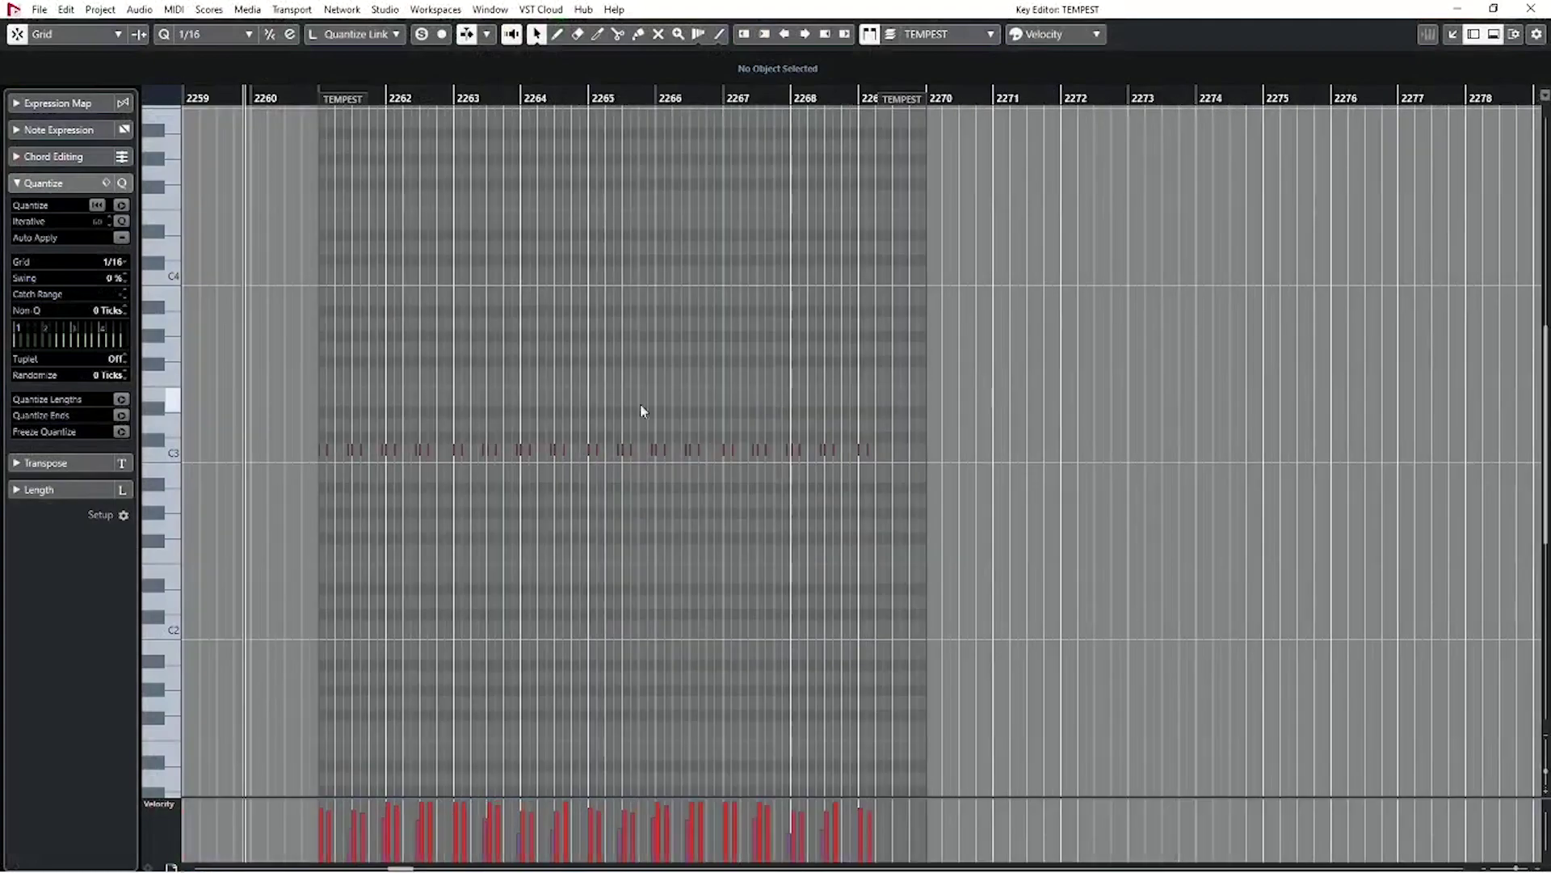
Select the row of C3 notes and transpose them down to A#0
{"action": "left_click_drag", "start_coordinate": [285, 397], "coordinate": [1007, 517]}
{"action": "key", "text": "Down"}
{"action": "key", "text": "Down"}
{"action": "key", "text": "Down"}
{"action": "key", "text": "Down"}
{"action": "key", "text": "Down"}
{"action": "key", "text": "Down"}
{"action": "key", "text": "Down"}
{"action": "key", "text": "Down"}
{"action": "key", "text": "Down"}
{"action": "key", "text": "Down"}
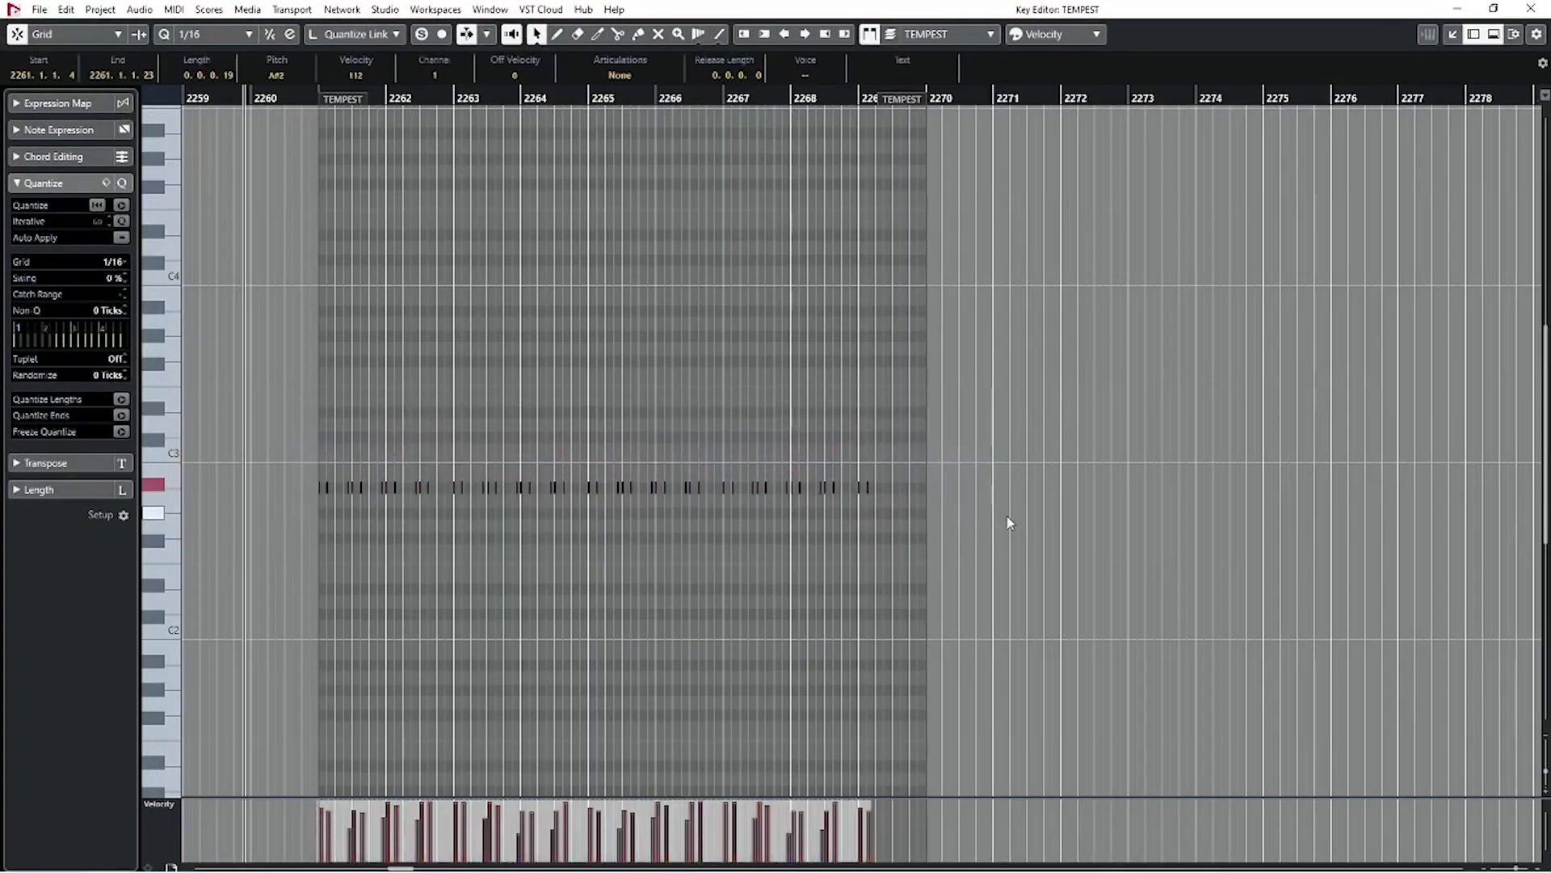
{"action": "key", "text": "Down"}
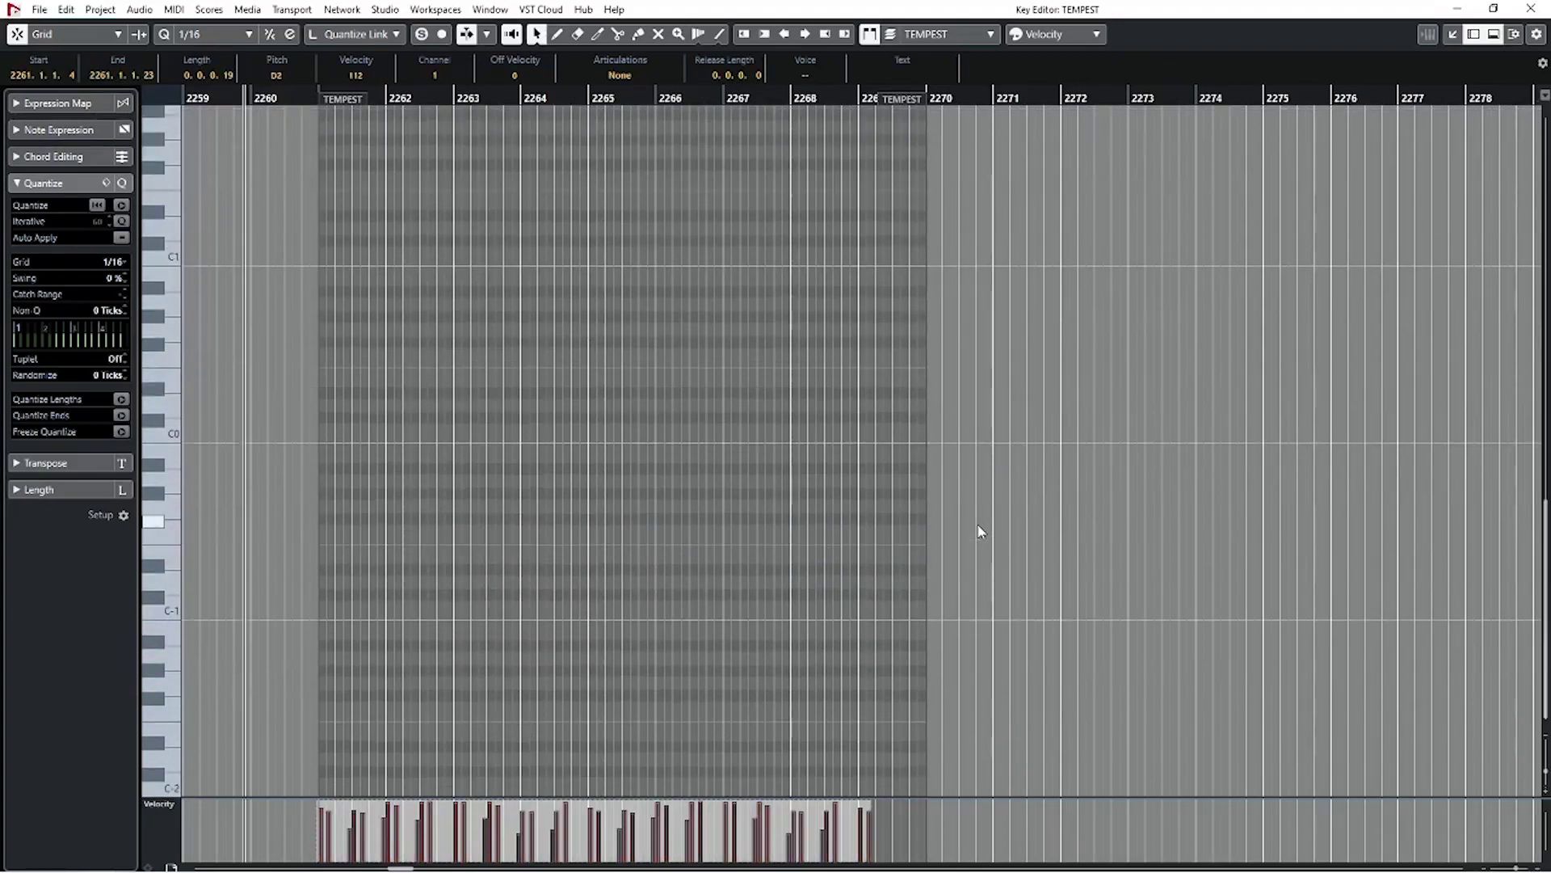
{"action": "key", "text": "Down"}
{"action": "key", "text": "Down"}
{"action": "key", "text": "Down"}
{"action": "key", "text": "Down"}
{"action": "key", "text": "Down"}
{"action": "key", "text": "Down"}
{"action": "key", "text": "Down"}
{"action": "key", "text": "Down"}
{"action": "key", "text": "Down"}
{"action": "key", "text": "Down"}
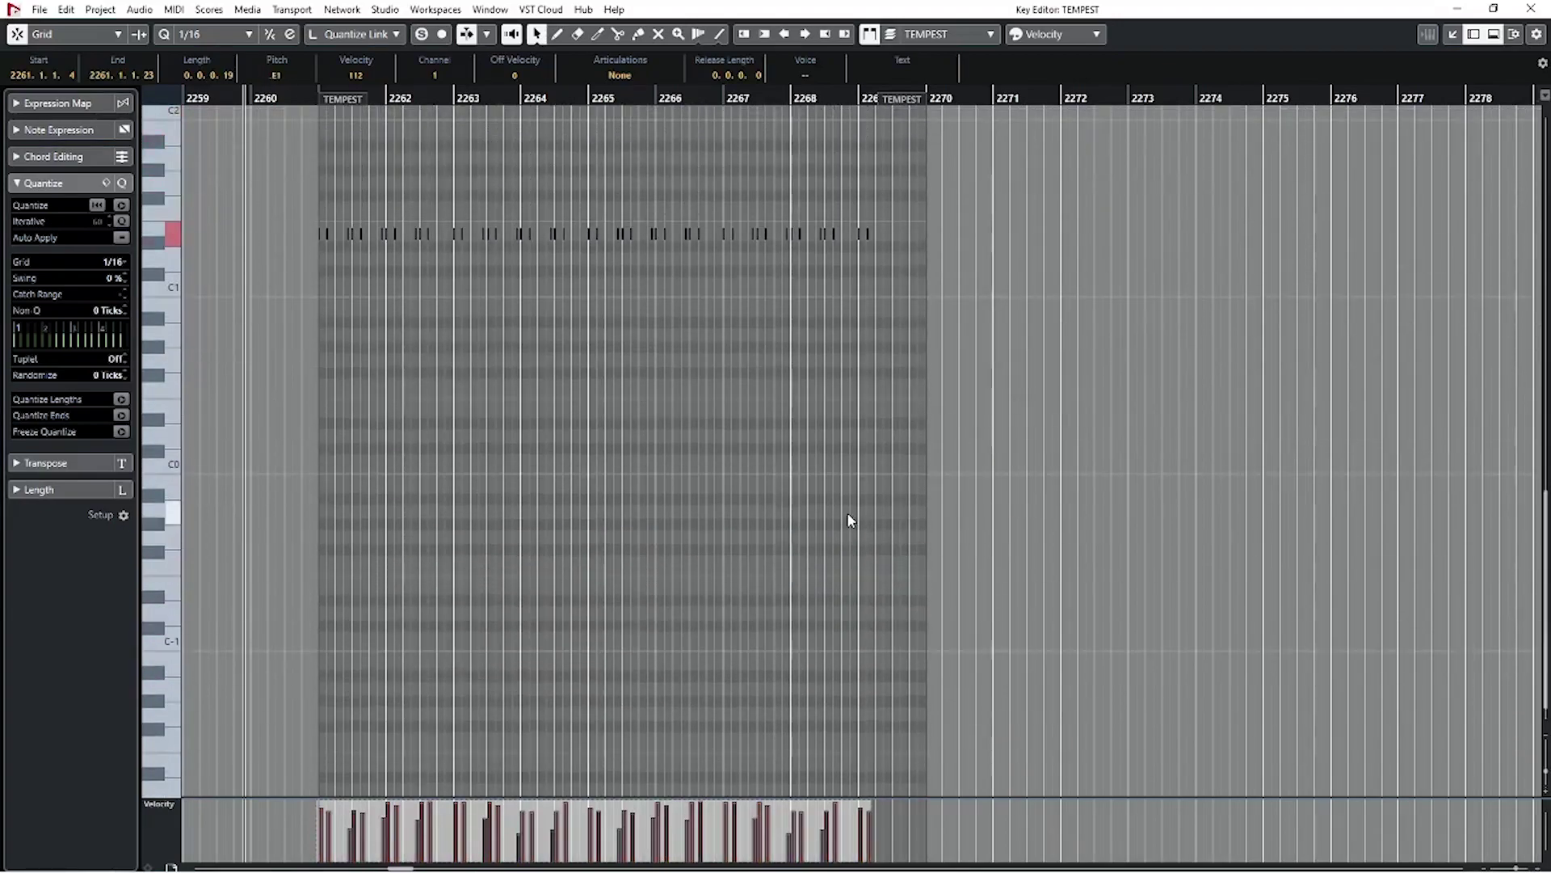
{"action": "key", "text": "Down"}
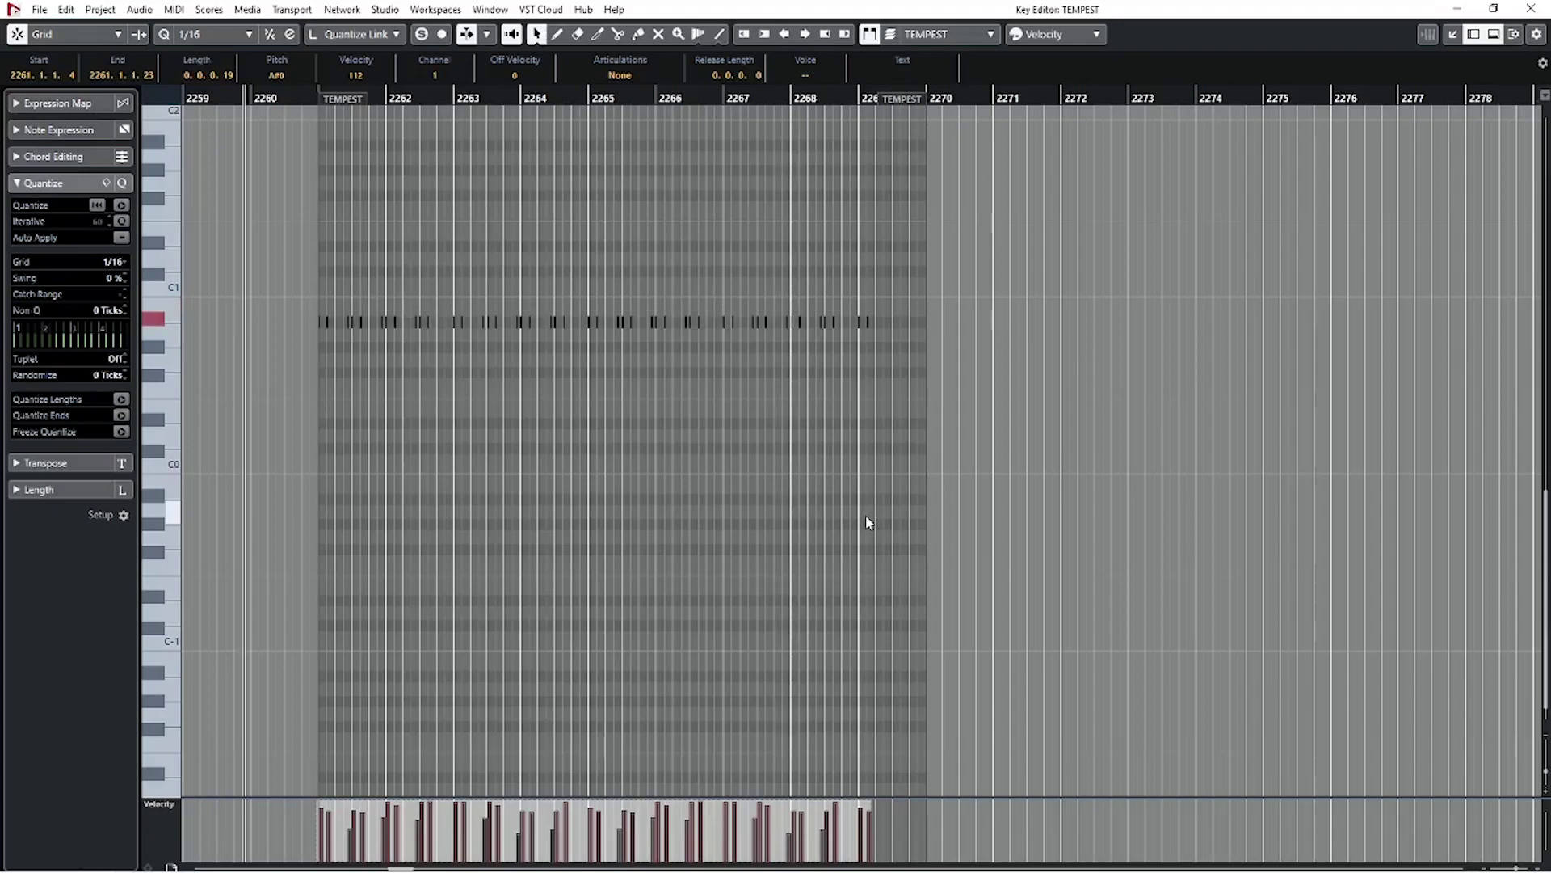
Play back the transposed hits and return to the project window
{"action": "scroll", "coordinate": [681, 496], "scroll_direction": "up", "scroll_amount": 3}
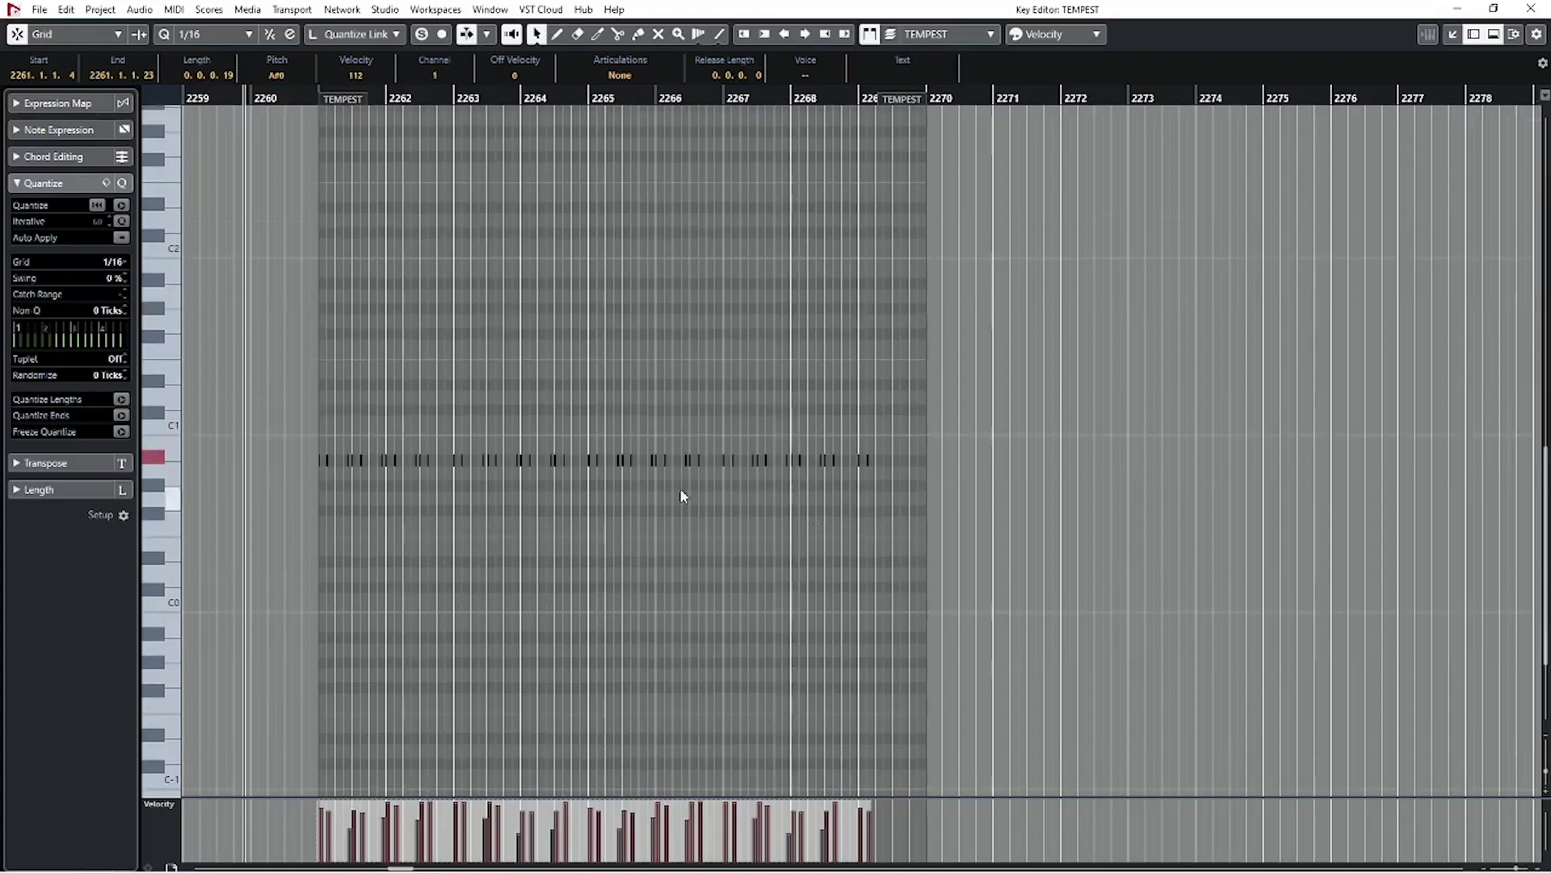
{"action": "key", "text": "space"}
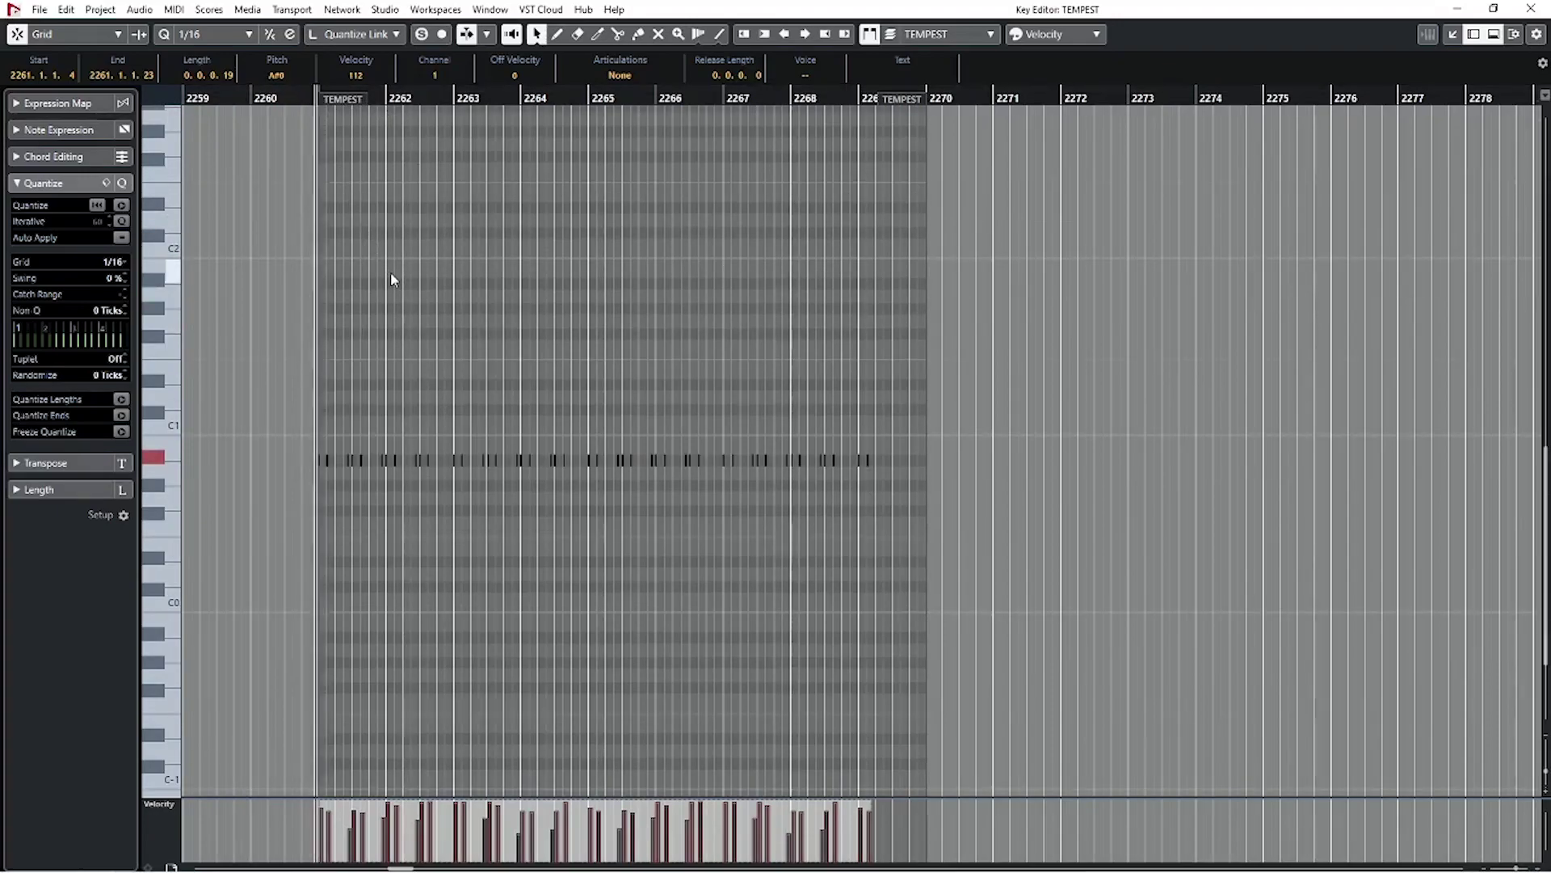
{"action": "key", "text": "Escape"}
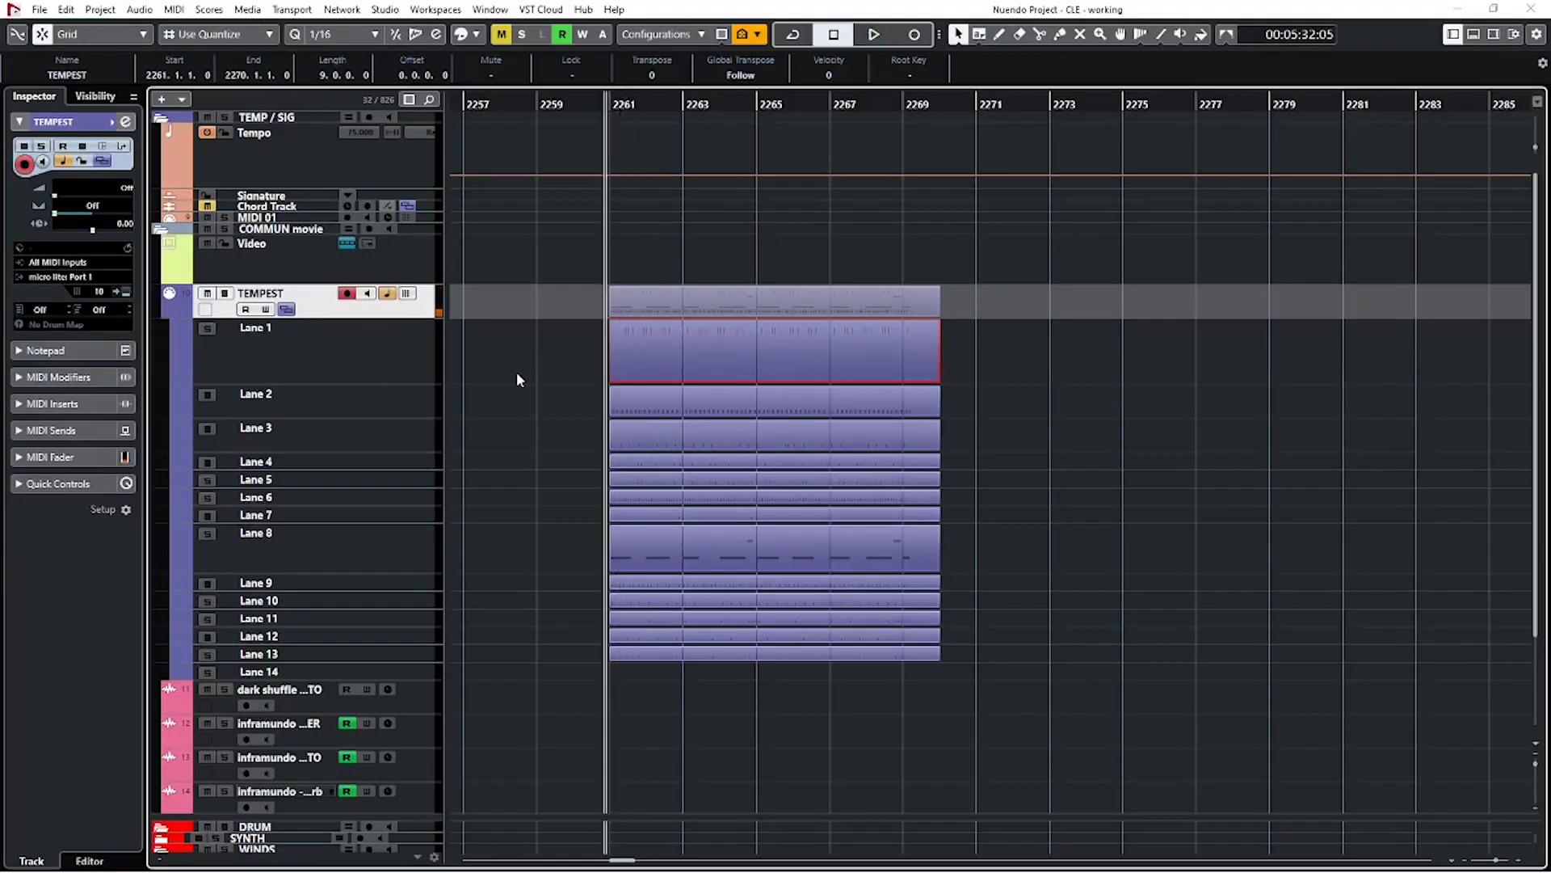
Mute the parts on lanes 2–14 to hear Lane 1 alone, then stop and undo the mute
{"action": "key", "text": "7"}
{"action": "left_click_drag", "start_coordinate": [569, 405], "coordinate": [852, 691]}
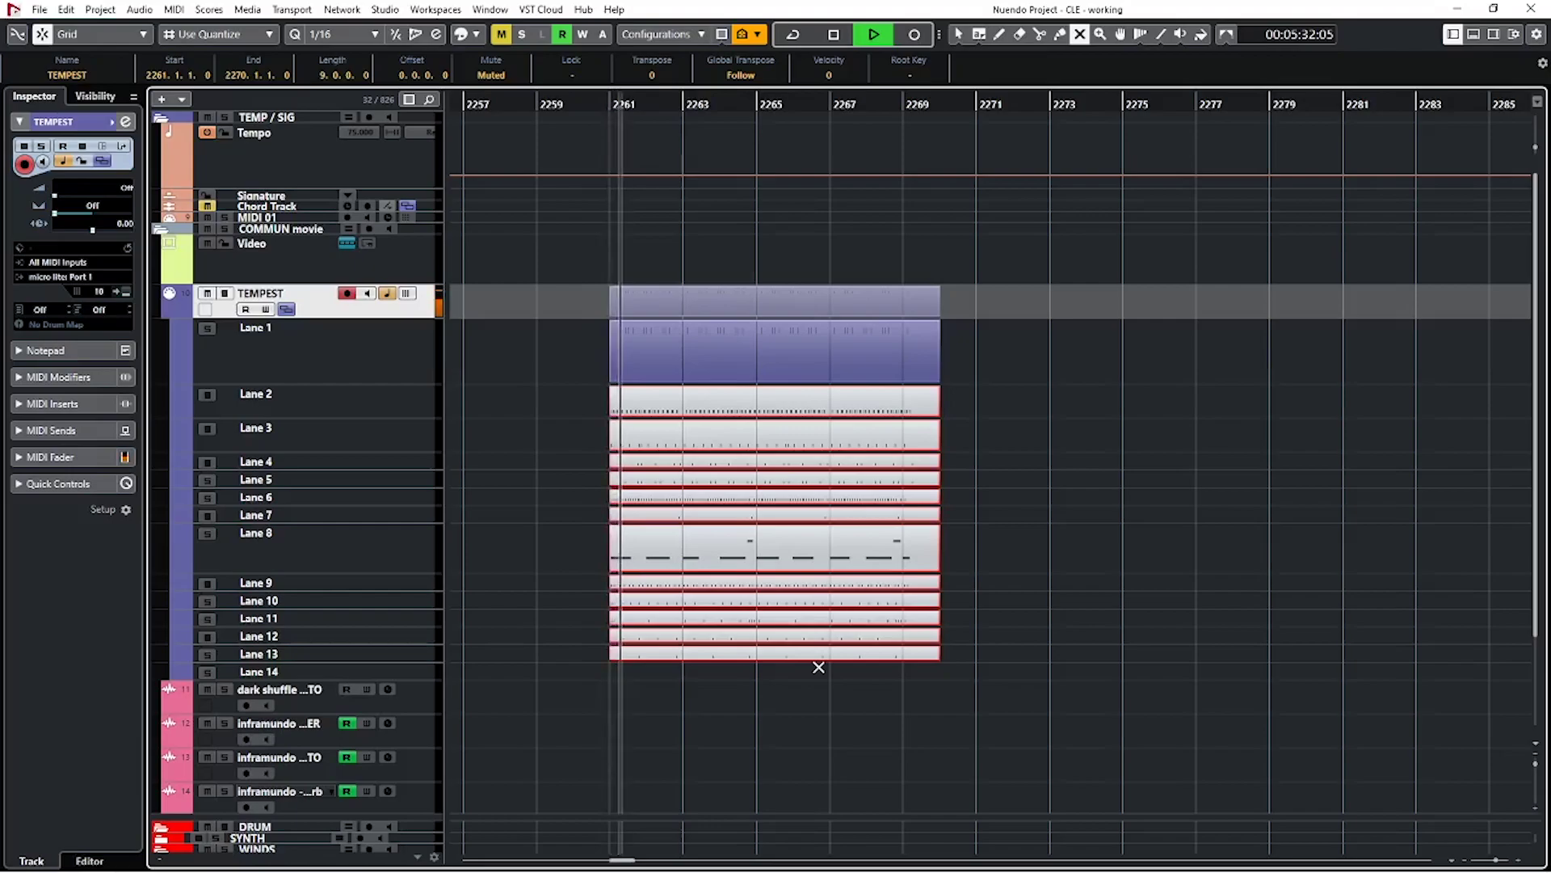
{"action": "key", "text": "space"}
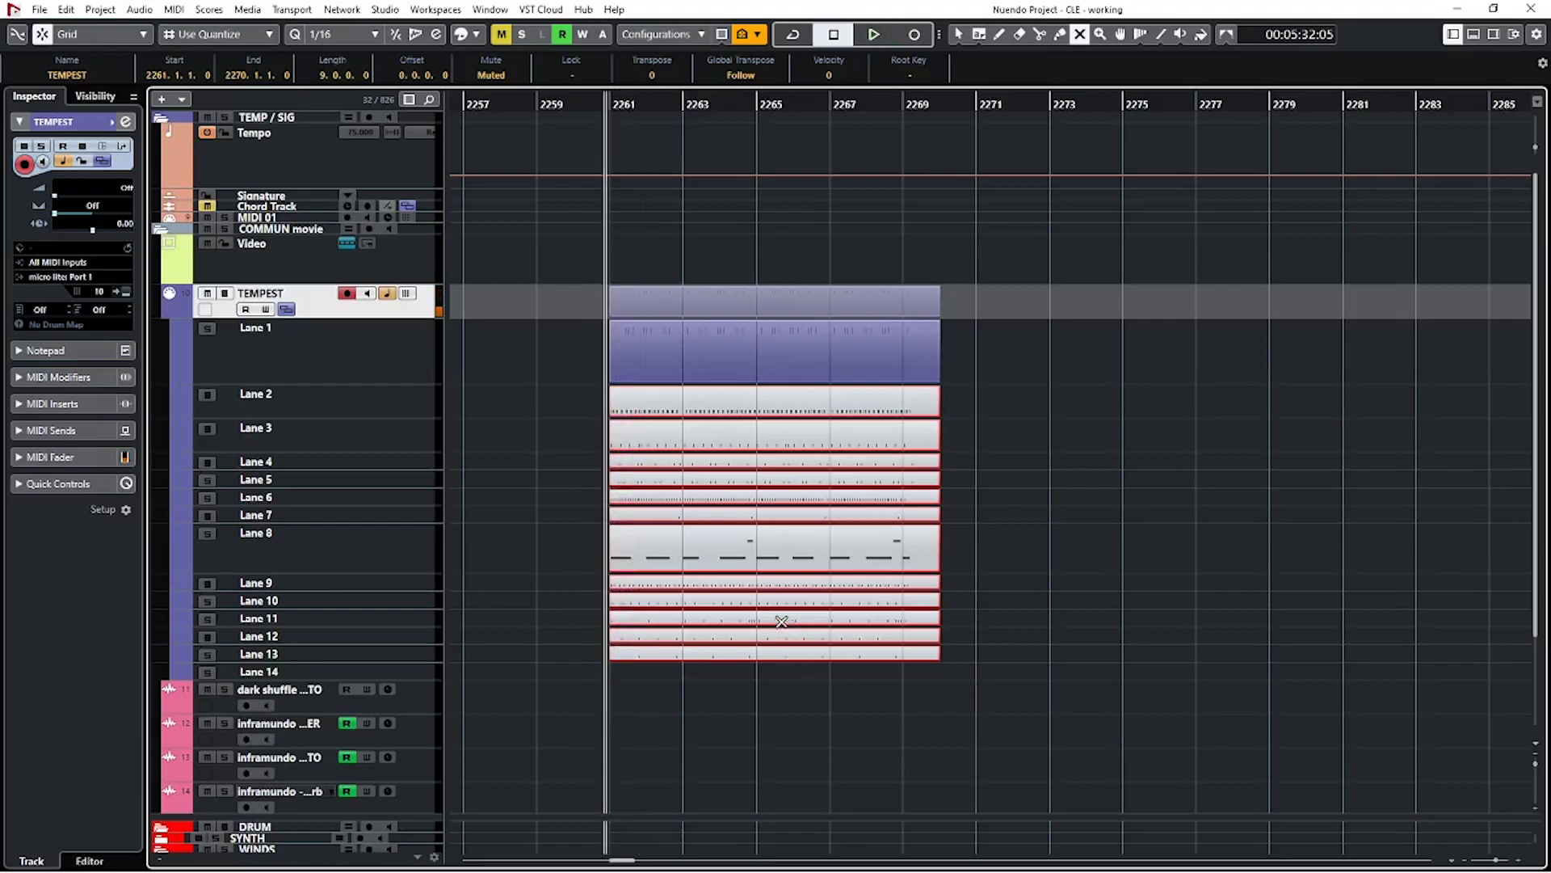
{"action": "key", "text": "ctrl+z"}
Select all TEMPEST lane parts and inspect their combined notes in the Key Editor
{"action": "key", "text": "1"}
{"action": "left_click_drag", "start_coordinate": [583, 343], "coordinate": [982, 705]}
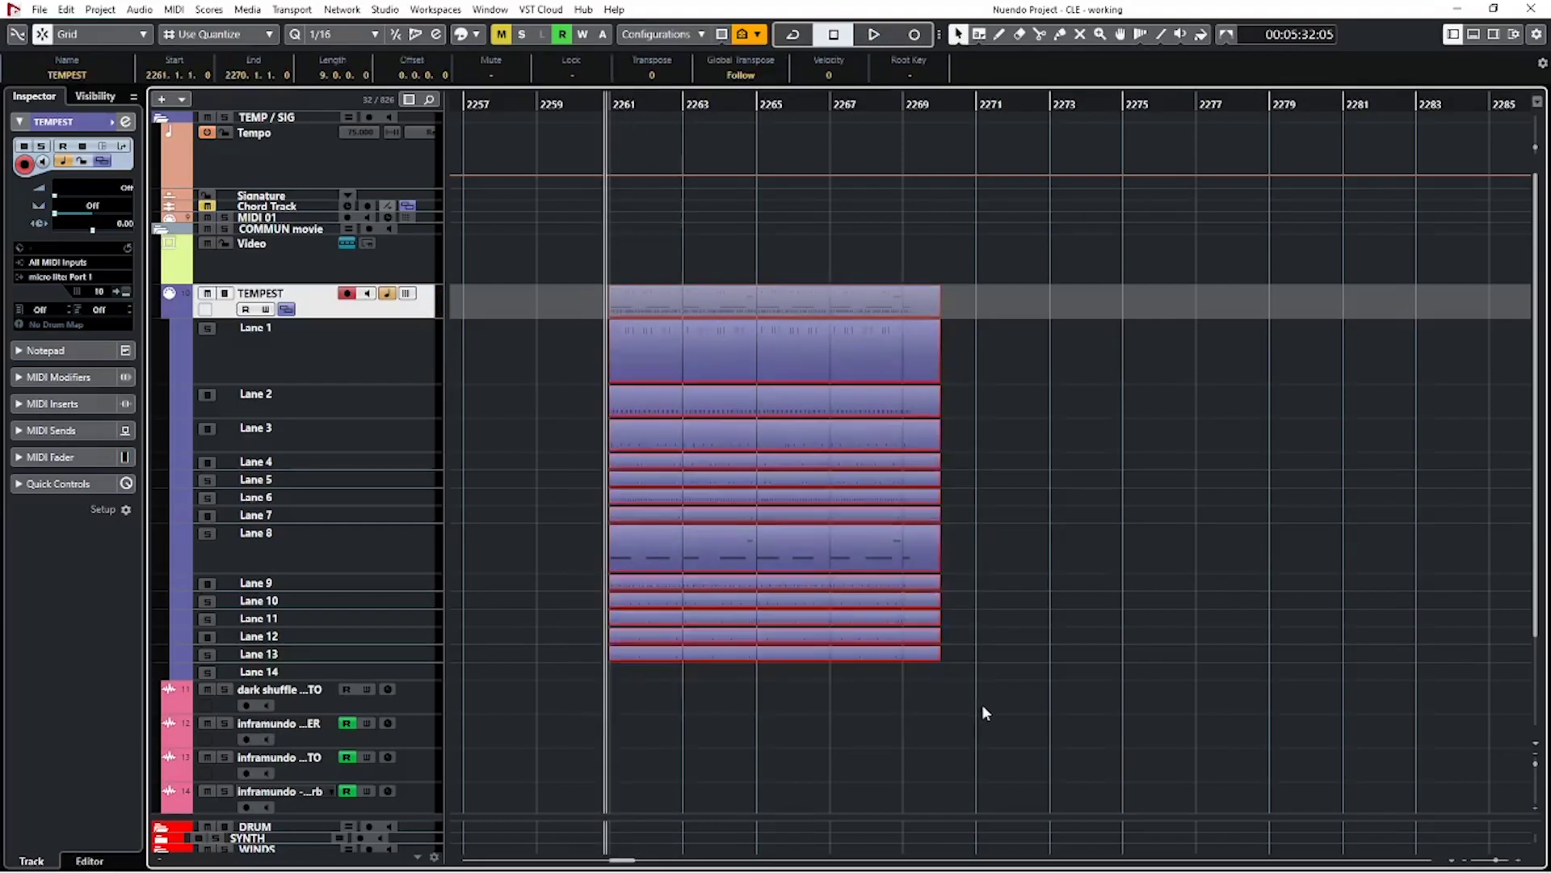
{"action": "double_click", "coordinate": [836, 554]}
{"action": "key", "text": "g"}
{"action": "key", "text": "h"}
{"action": "key", "text": "h"}
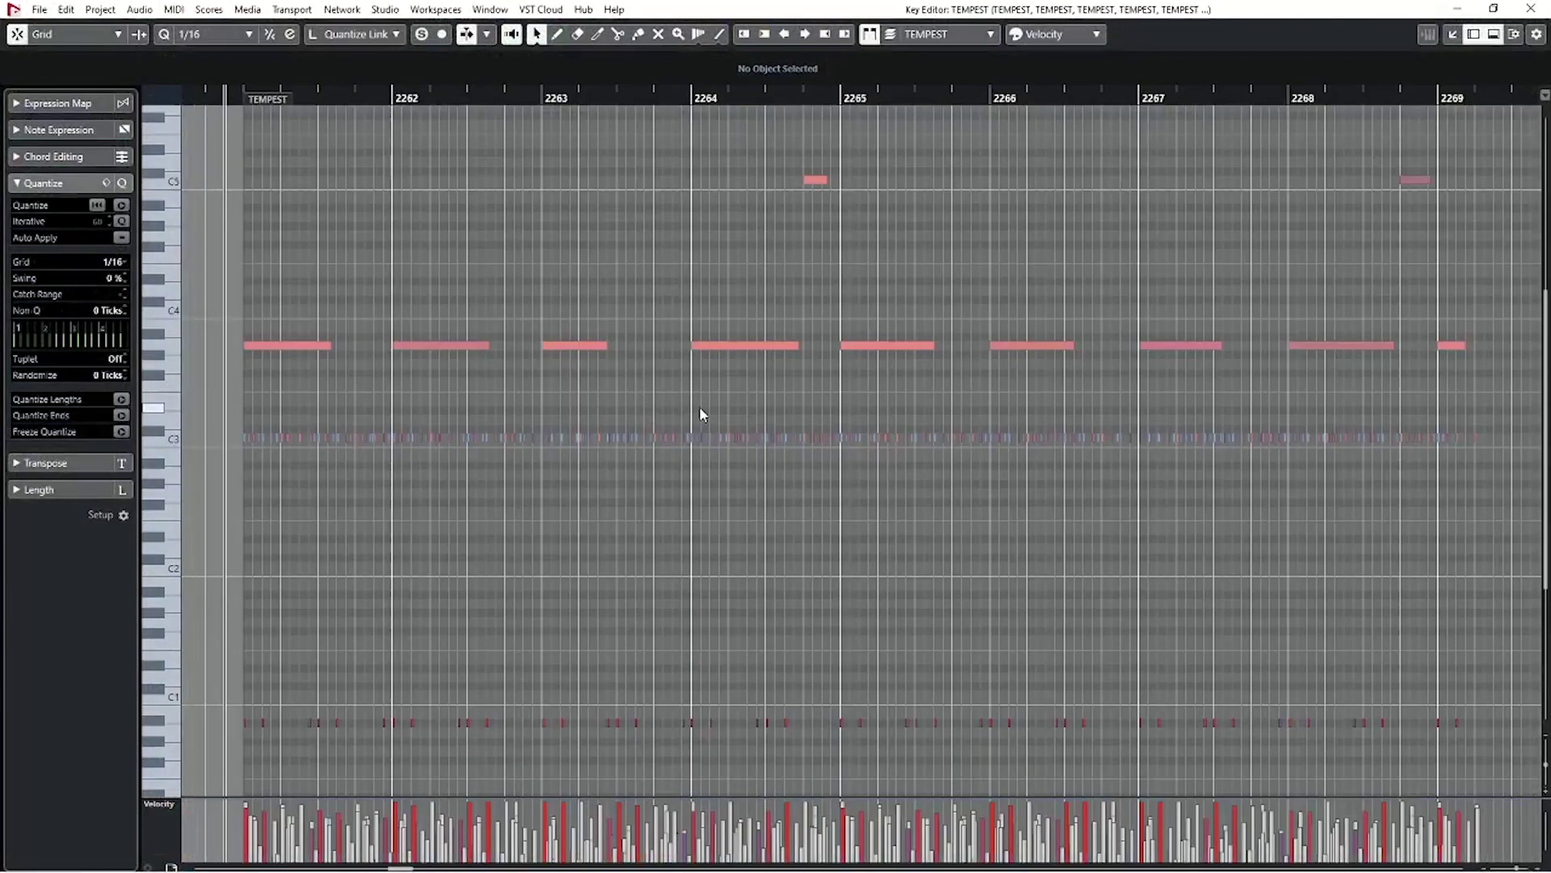
{"action": "key", "text": "g"}
{"action": "key", "text": "Escape"}
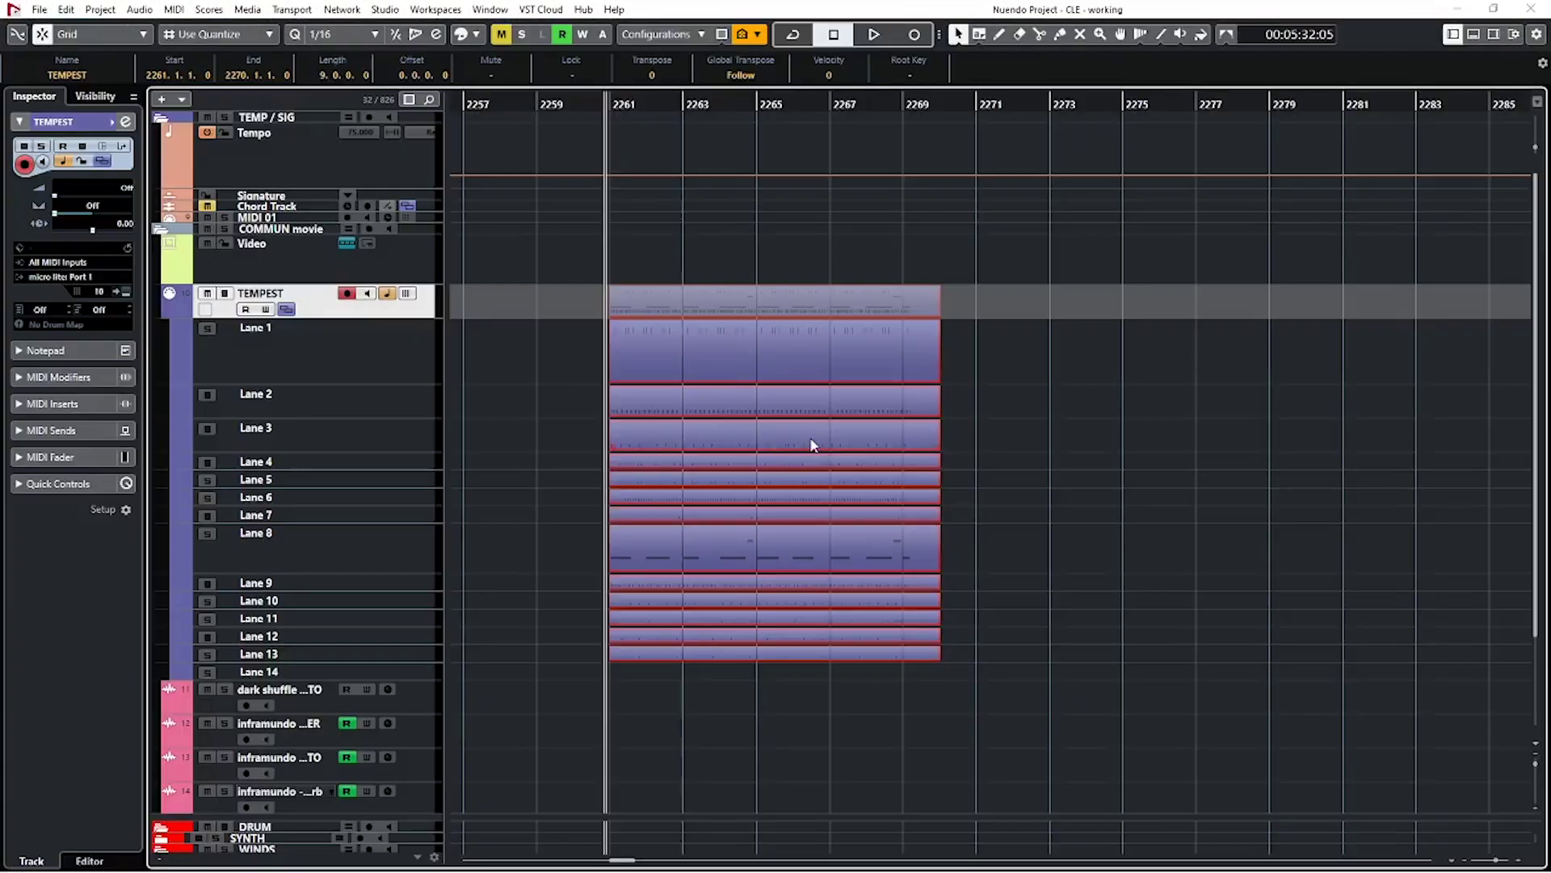
Inspect the Lane 8 part's notes on their own, then reselect all TEMPEST lane parts
{"action": "left_click", "coordinate": [664, 550]}
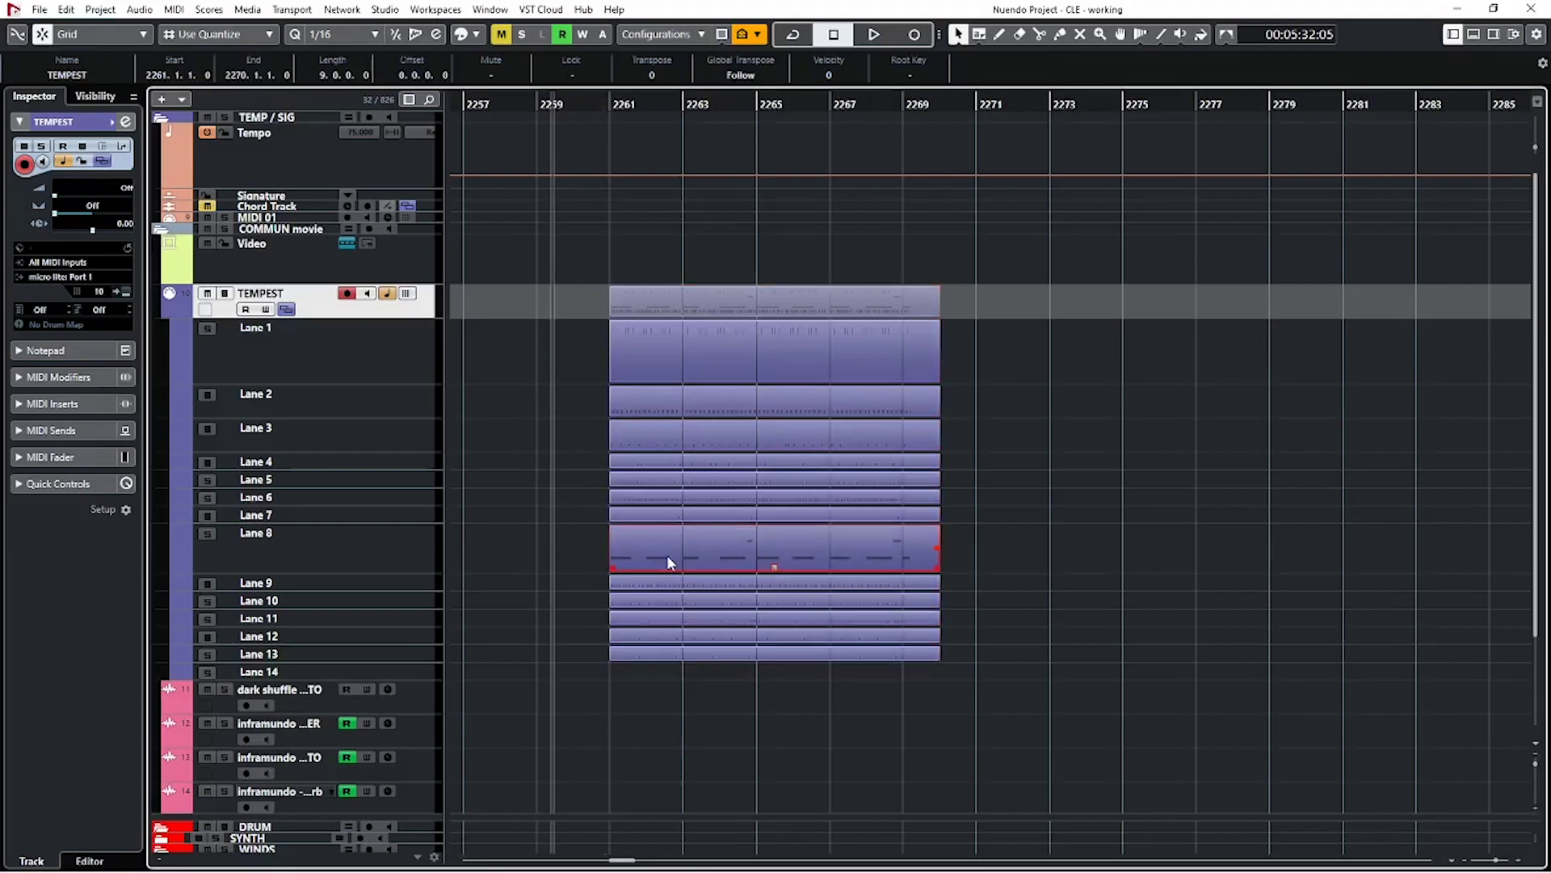
{"action": "double_click", "coordinate": [666, 555]}
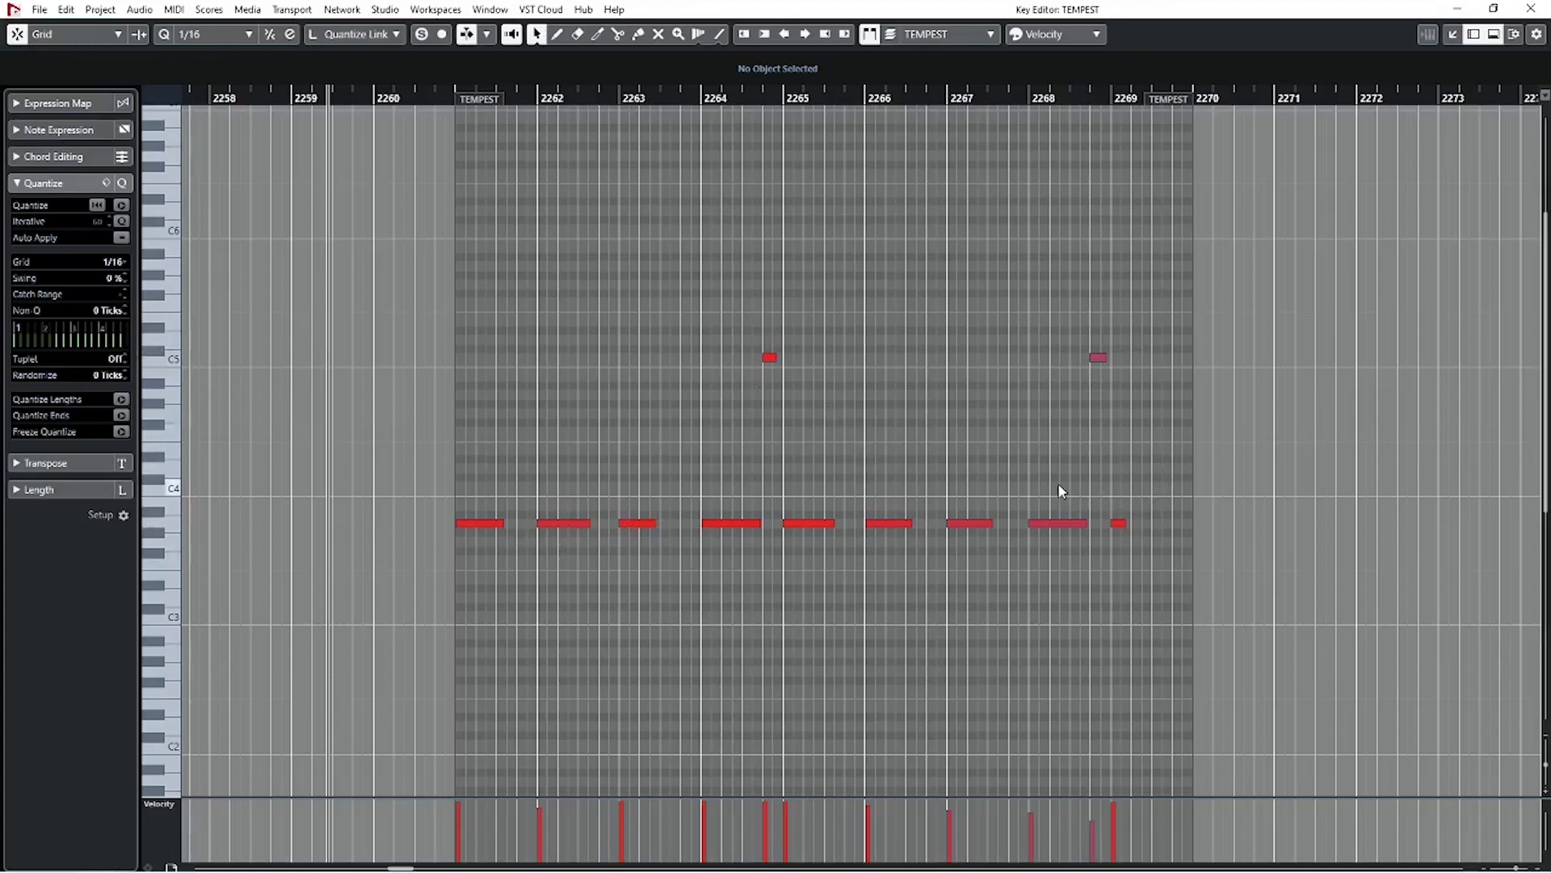
{"action": "key", "text": "Escape"}
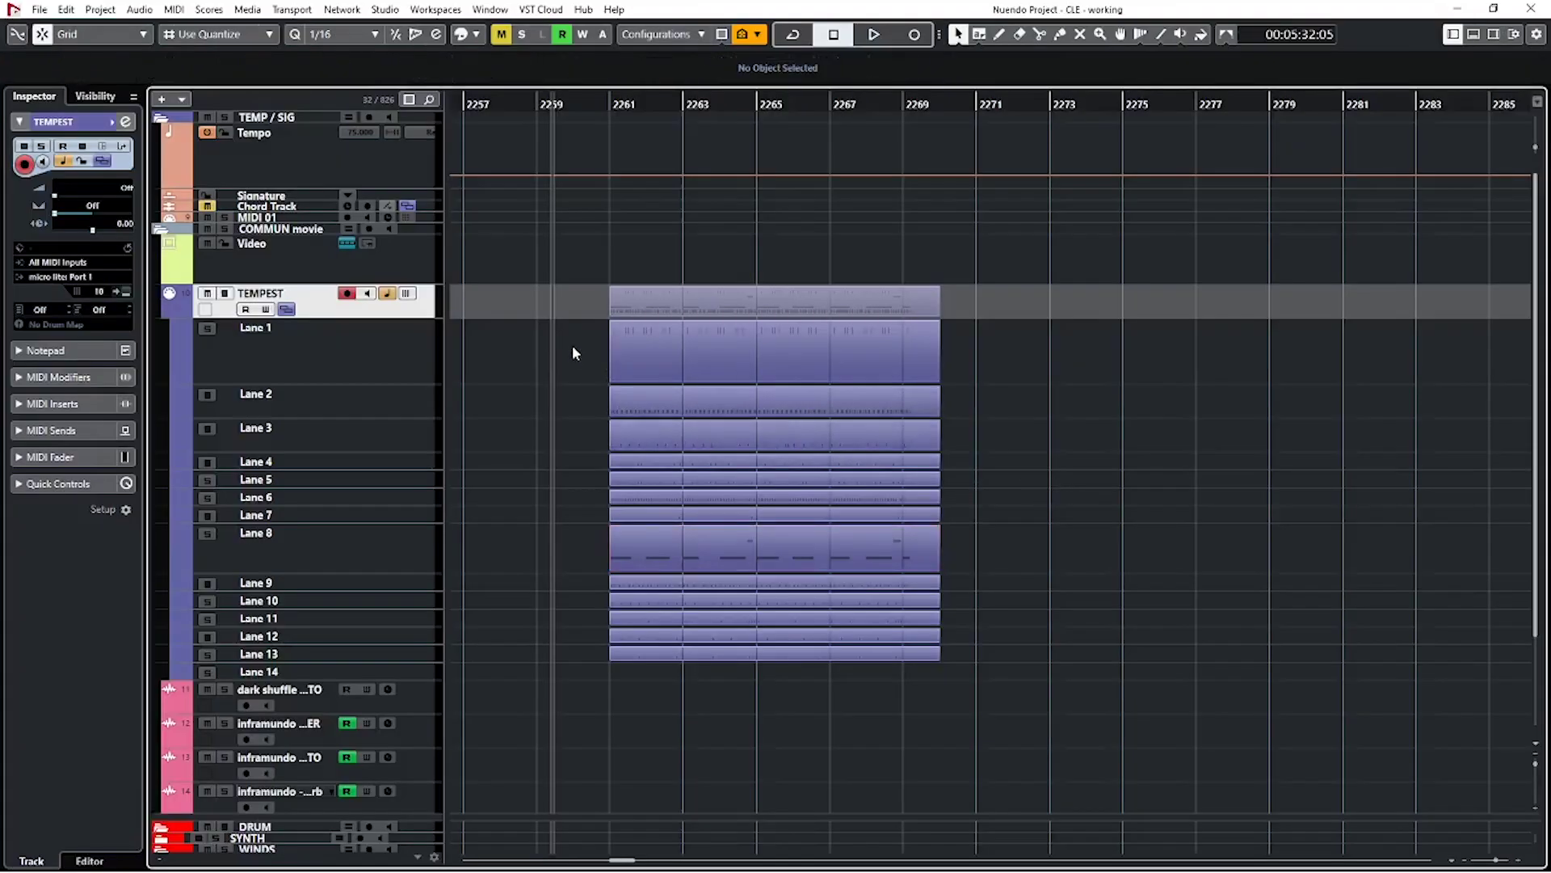
{"action": "left_click_drag", "start_coordinate": [573, 346], "coordinate": [1001, 676]}
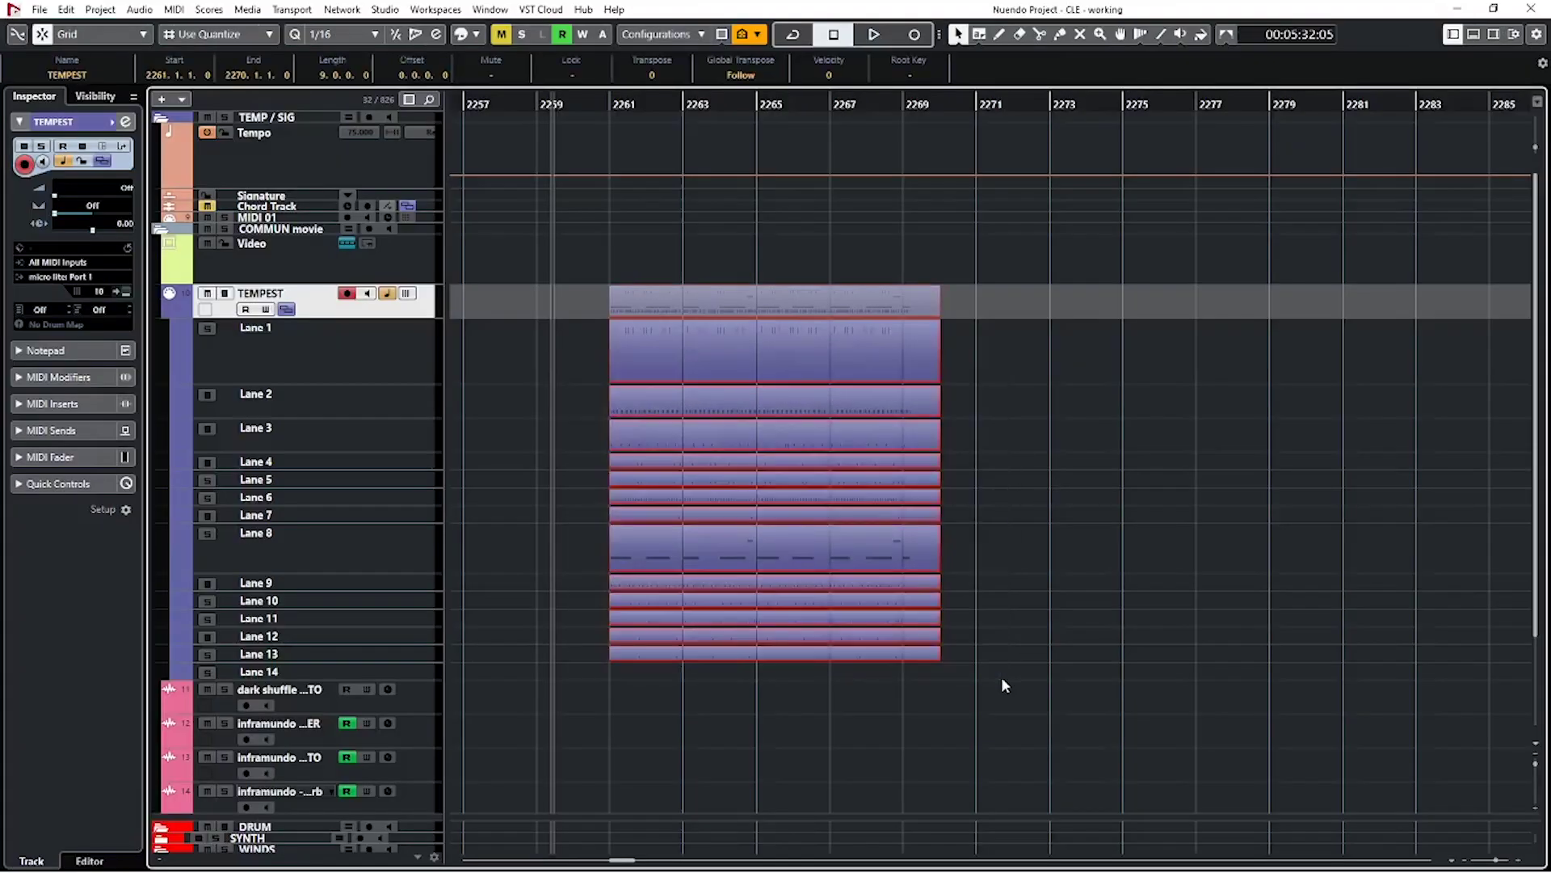
Open all selected lane parts in the Key Editor and select every note with Ctrl+A
{"action": "double_click", "coordinate": [903, 587]}
{"action": "scroll", "coordinate": [1060, 485], "scroll_direction": "up", "scroll_amount": 10}
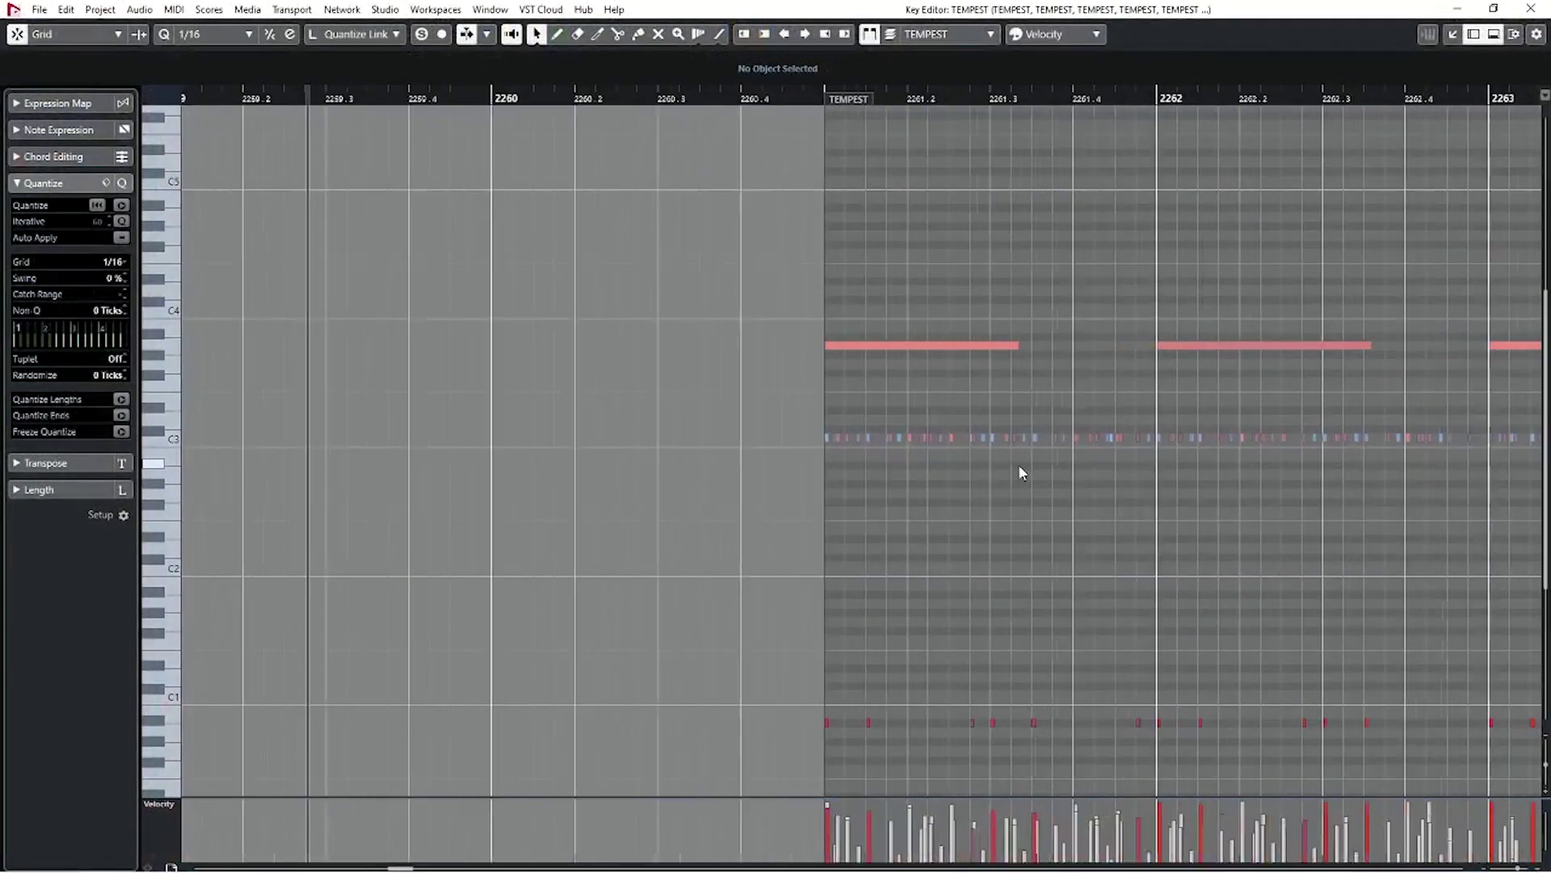
{"action": "scroll", "coordinate": [631, 457], "scroll_direction": "up", "scroll_amount": 2}
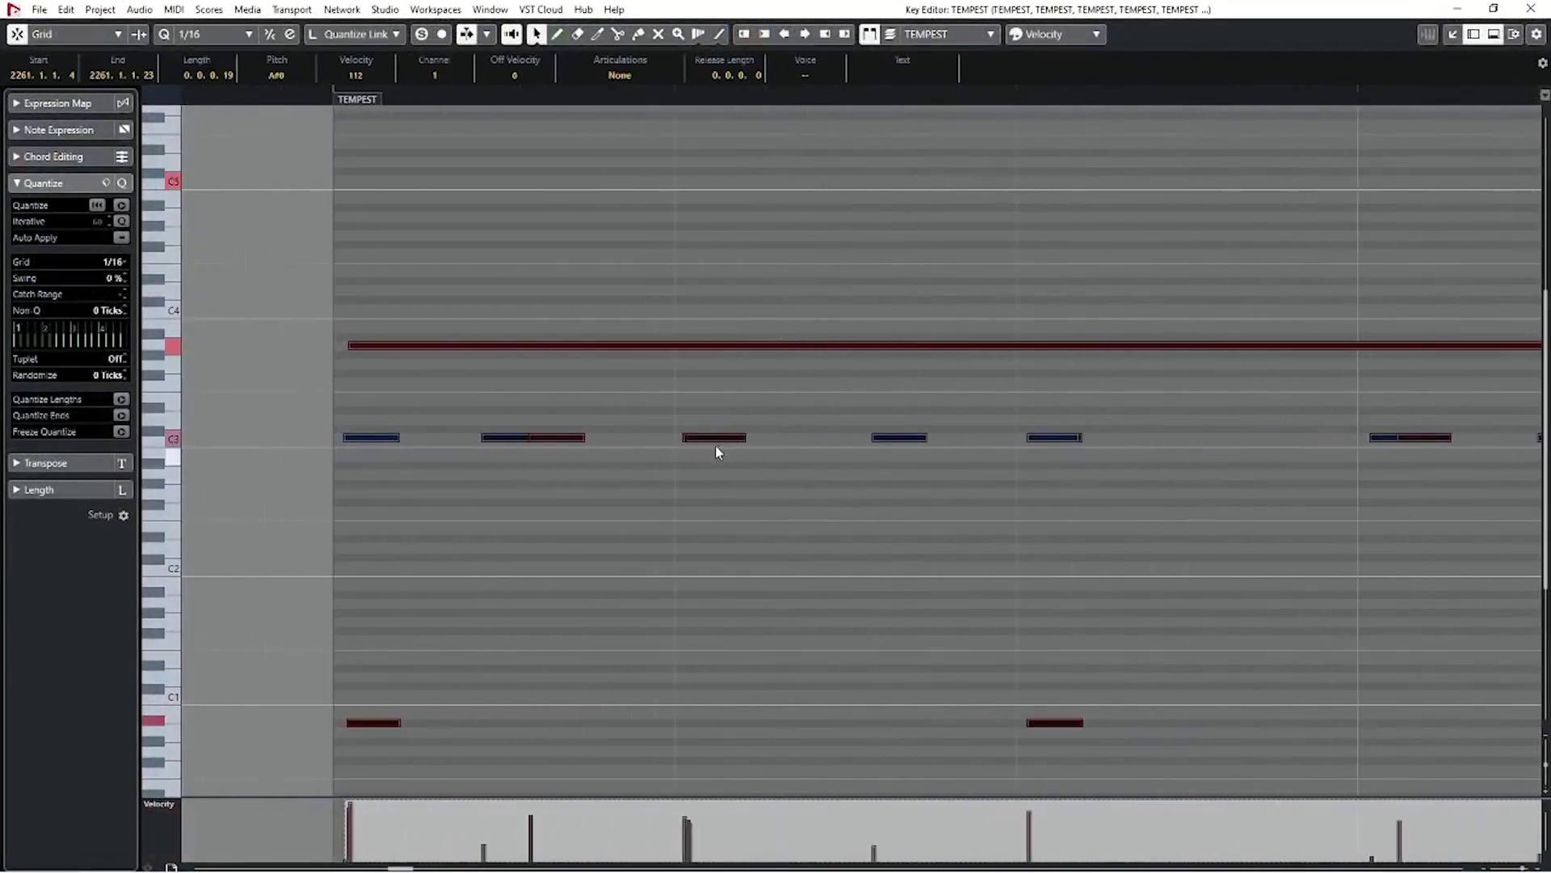
{"action": "scroll", "coordinate": [1010, 215], "scroll_direction": "down", "scroll_amount": 3}
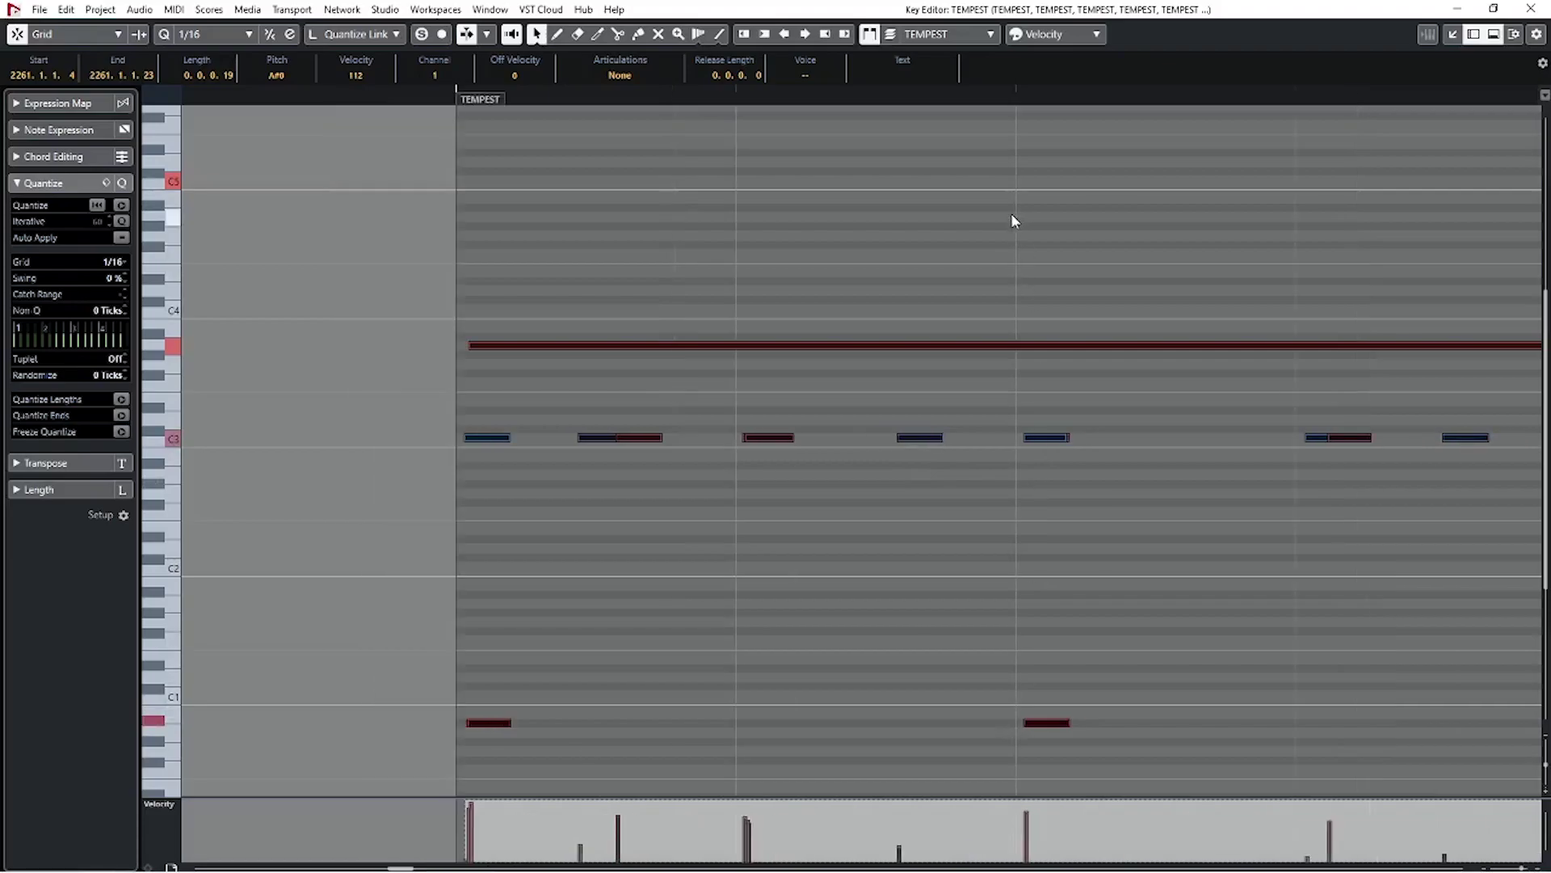
{"action": "scroll", "coordinate": [1011, 215], "scroll_direction": "right", "scroll_amount": 5}
{"action": "scroll", "coordinate": [1097, 347], "scroll_direction": "down", "scroll_amount": 5}
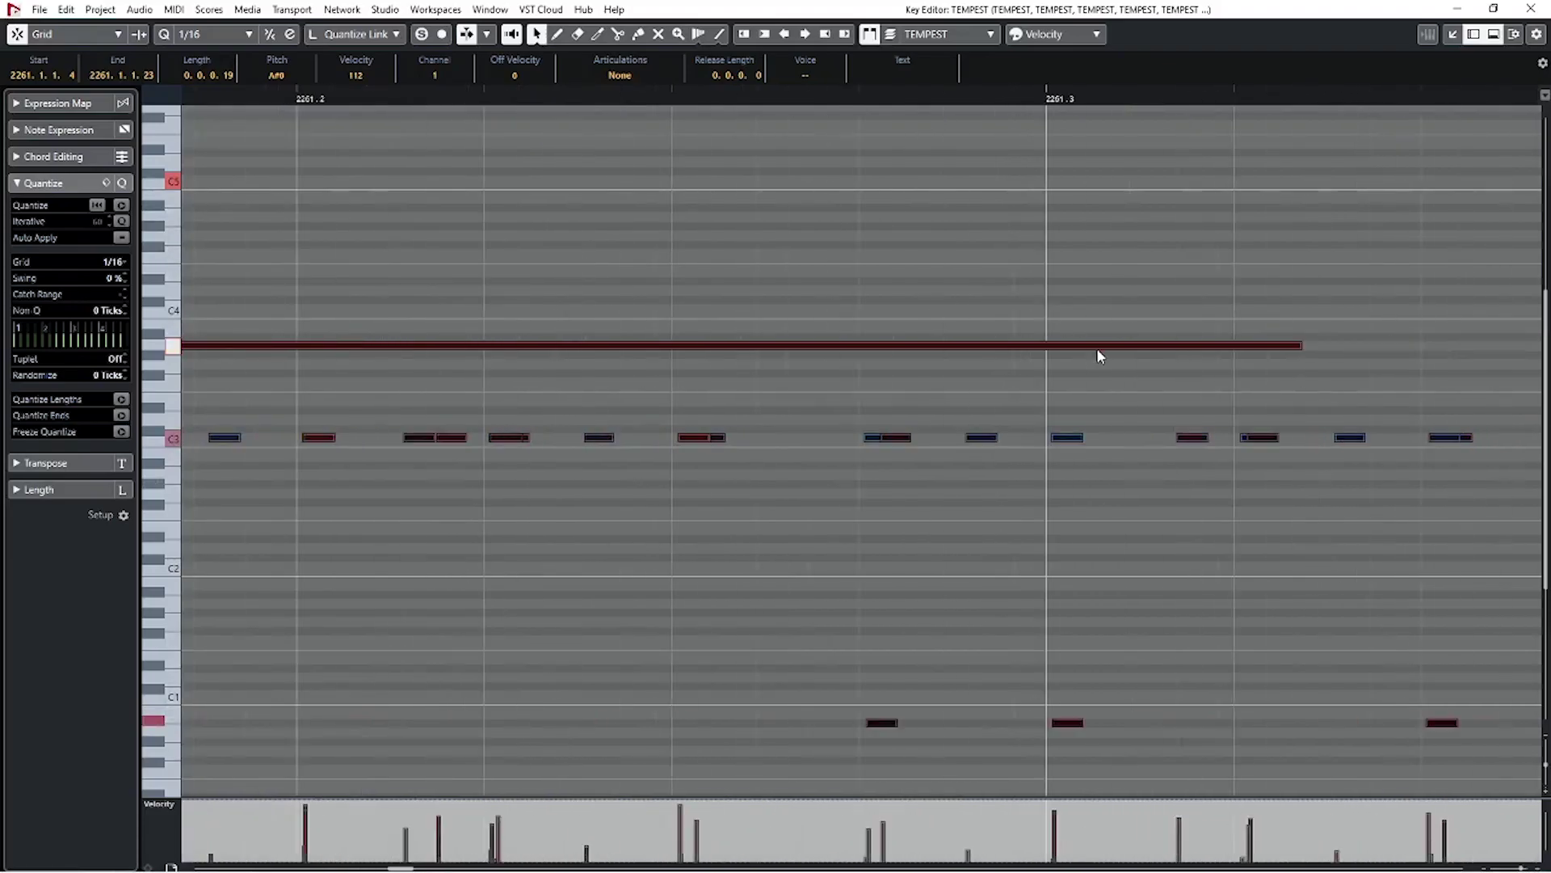
{"action": "scroll", "coordinate": [1083, 630], "scroll_direction": "down", "scroll_amount": 3}
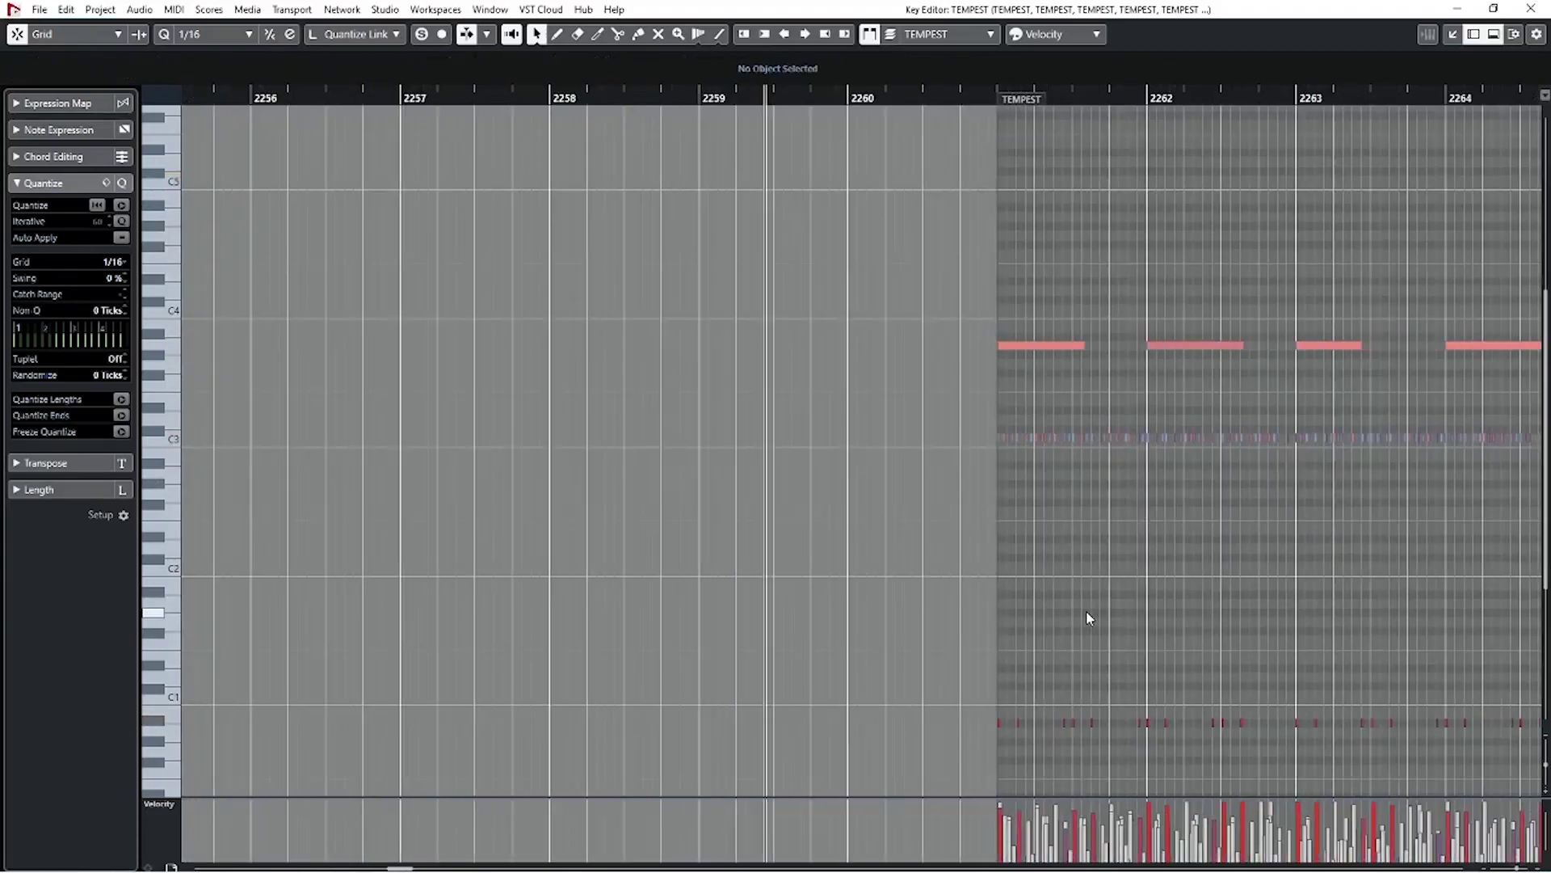
{"action": "left_click_drag", "start_coordinate": [950, 665], "coordinate": [1341, 721]}
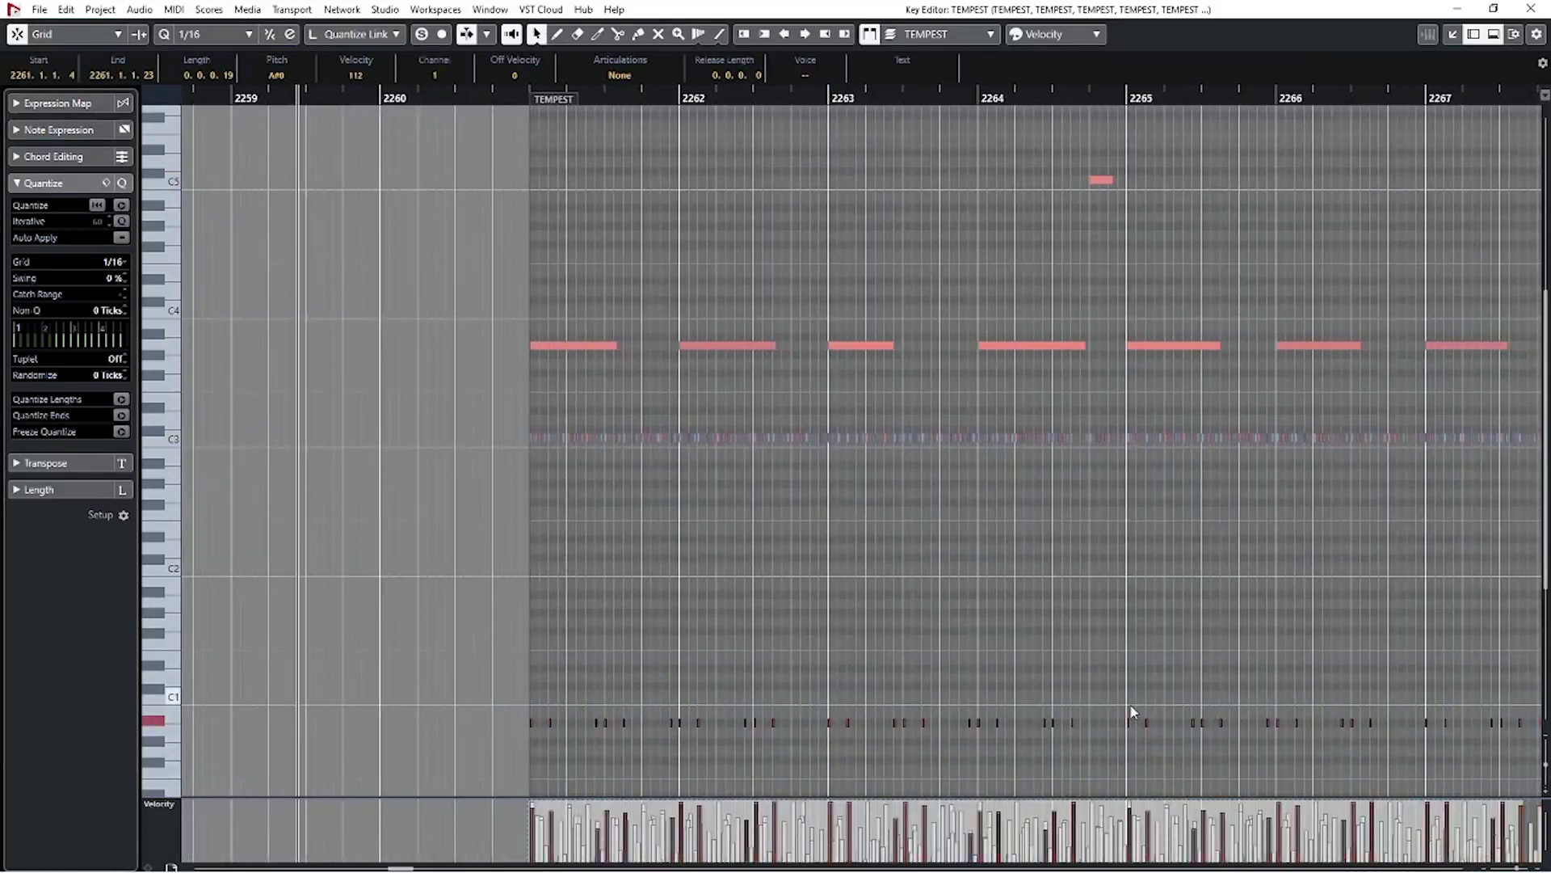
{"action": "key", "text": "ctrl+a"}
{"action": "scroll", "coordinate": [821, 735], "scroll_direction": "up", "scroll_amount": 8}
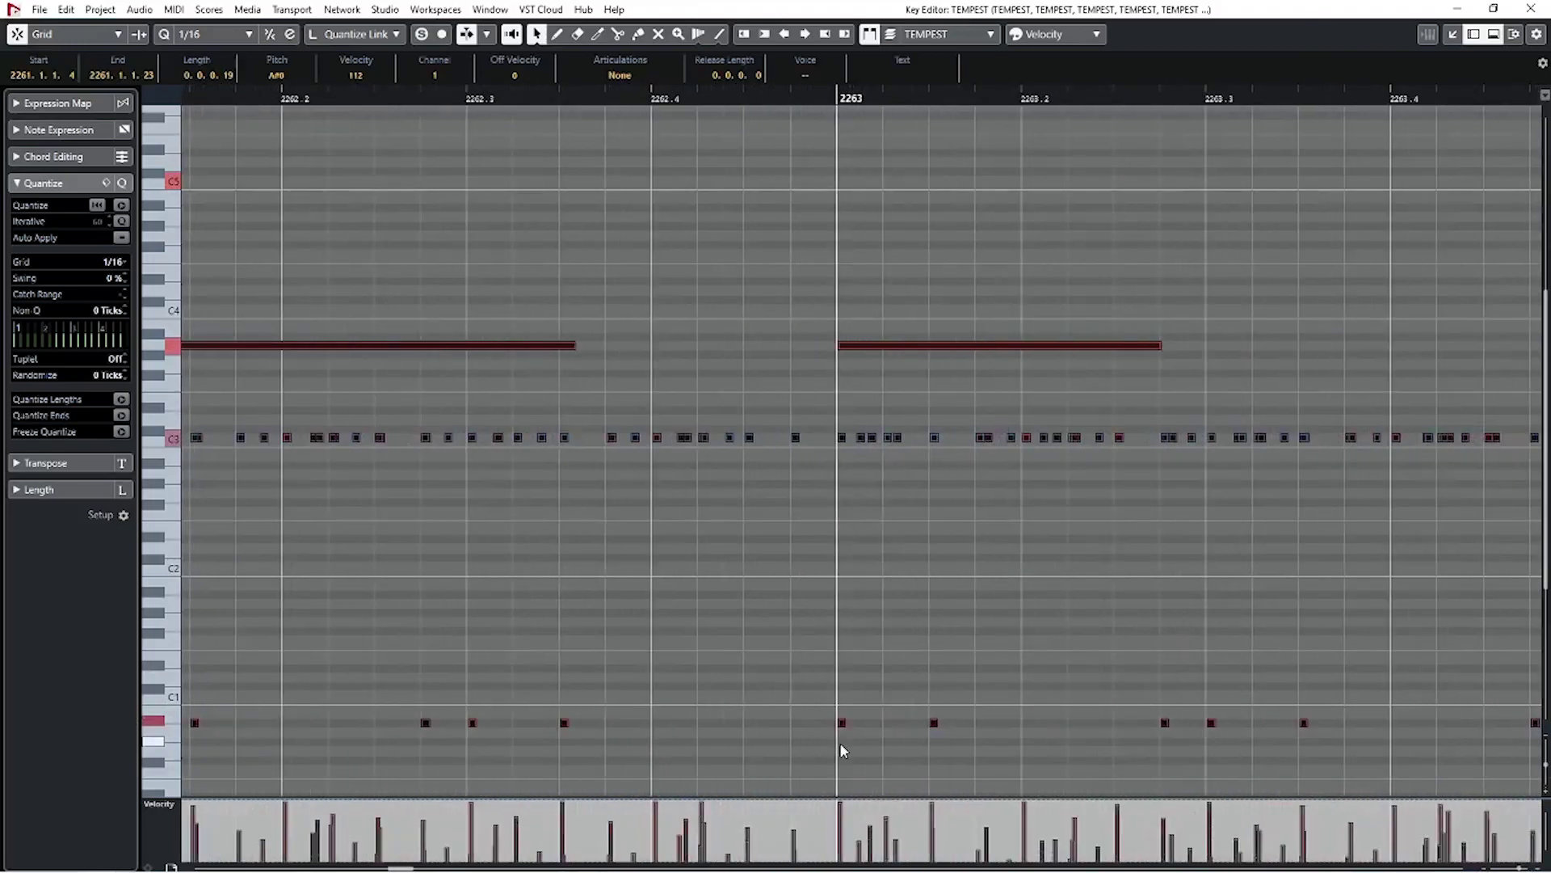
{"action": "scroll", "coordinate": [841, 735], "scroll_direction": "up", "scroll_amount": 2}
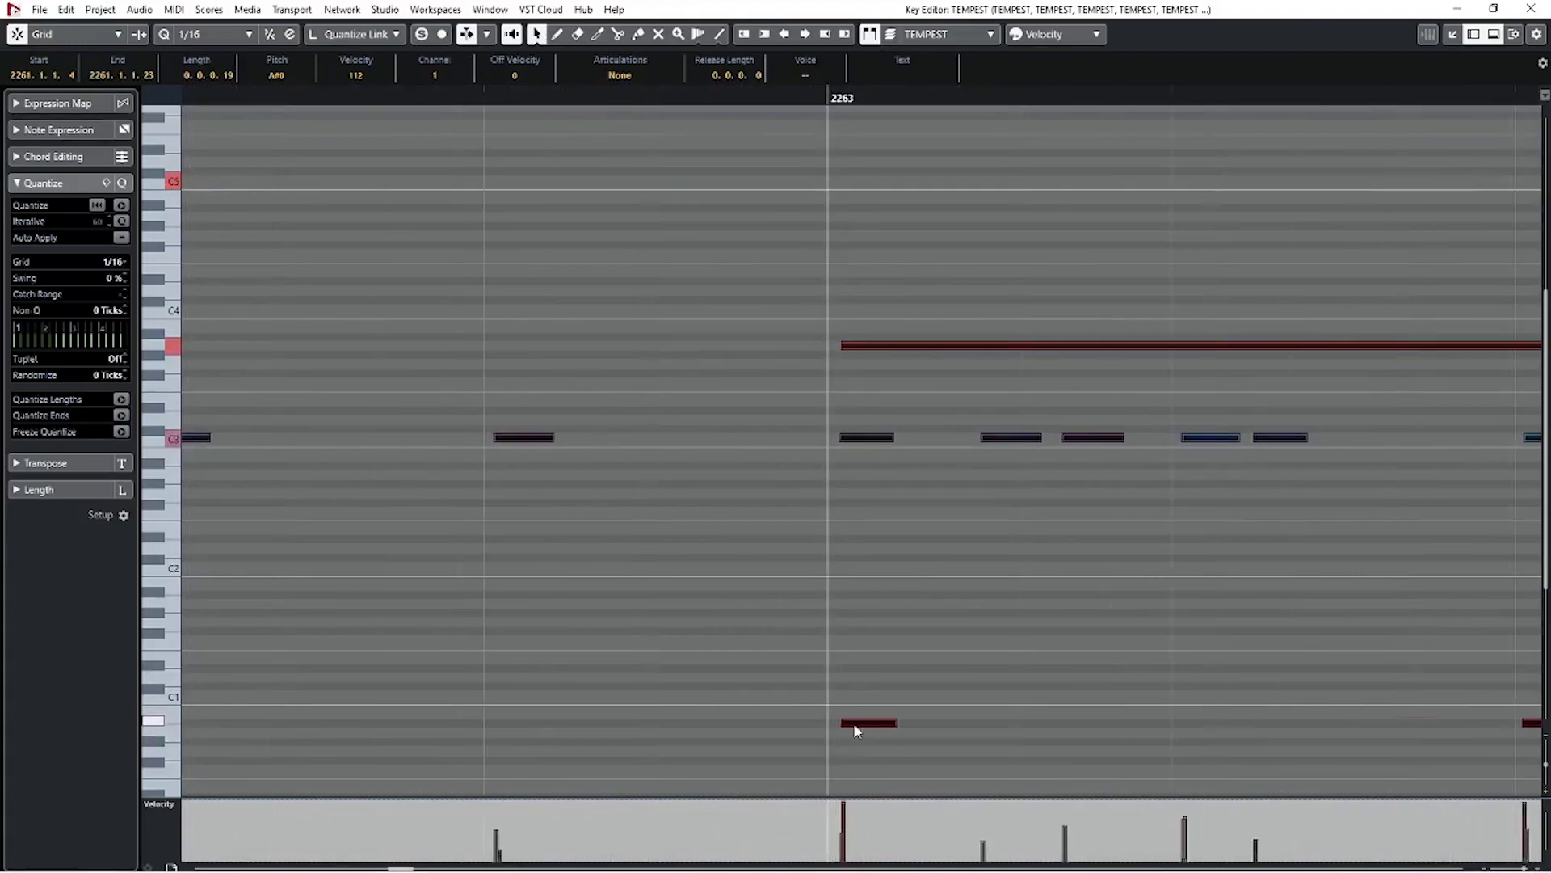
Shift all selected notes 4 ticks earlier, choosing Enlarge Part to fit them
{"action": "left_click_drag", "start_coordinate": [853, 722], "coordinate": [838, 731]}
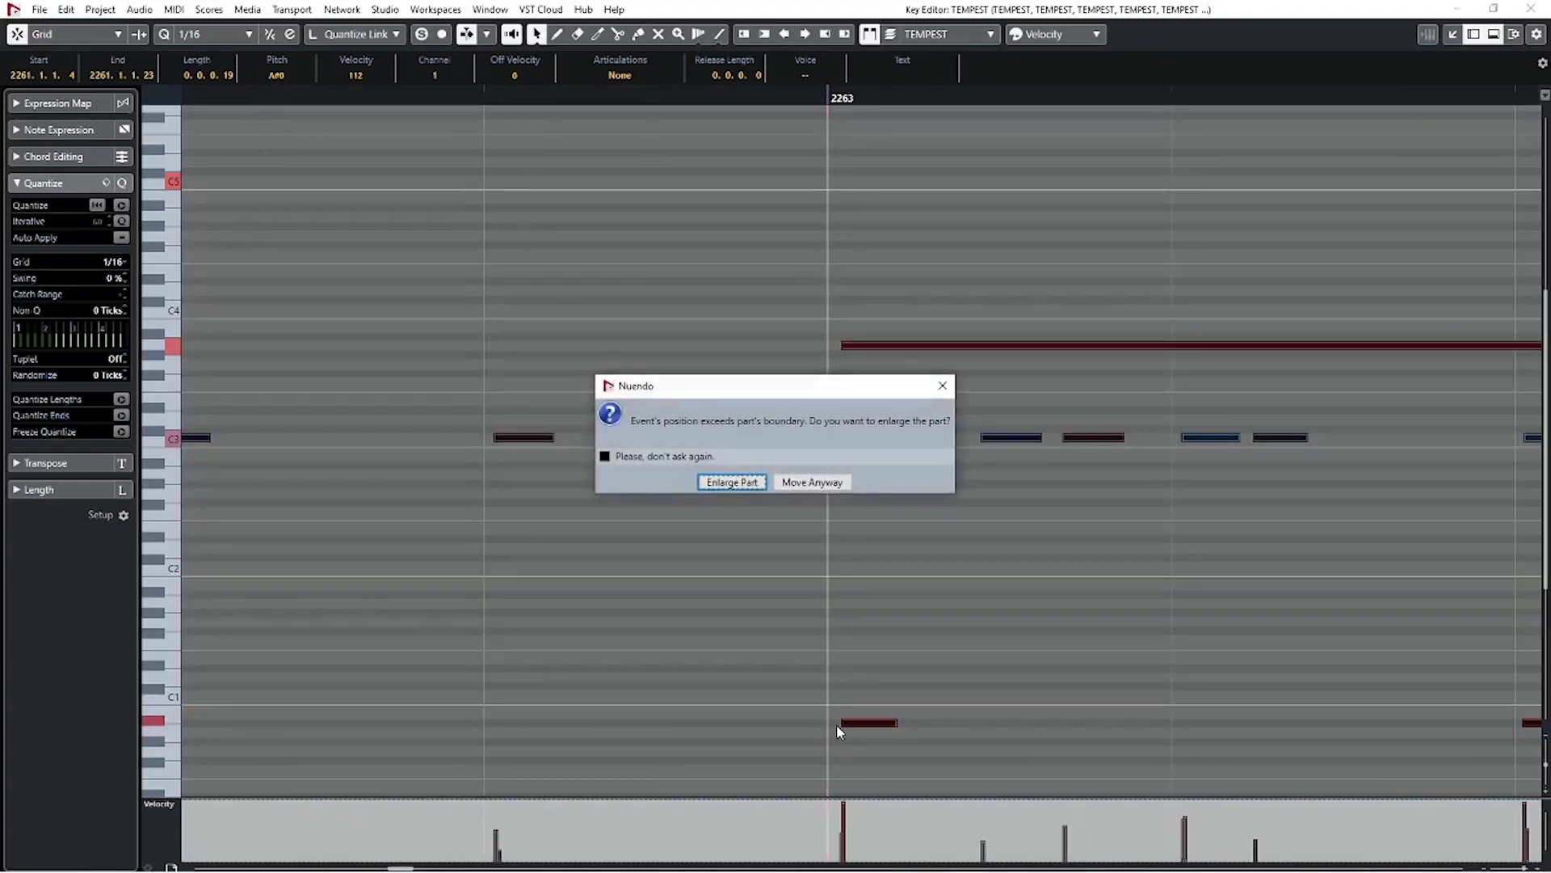
{"action": "left_click", "coordinate": [745, 487]}
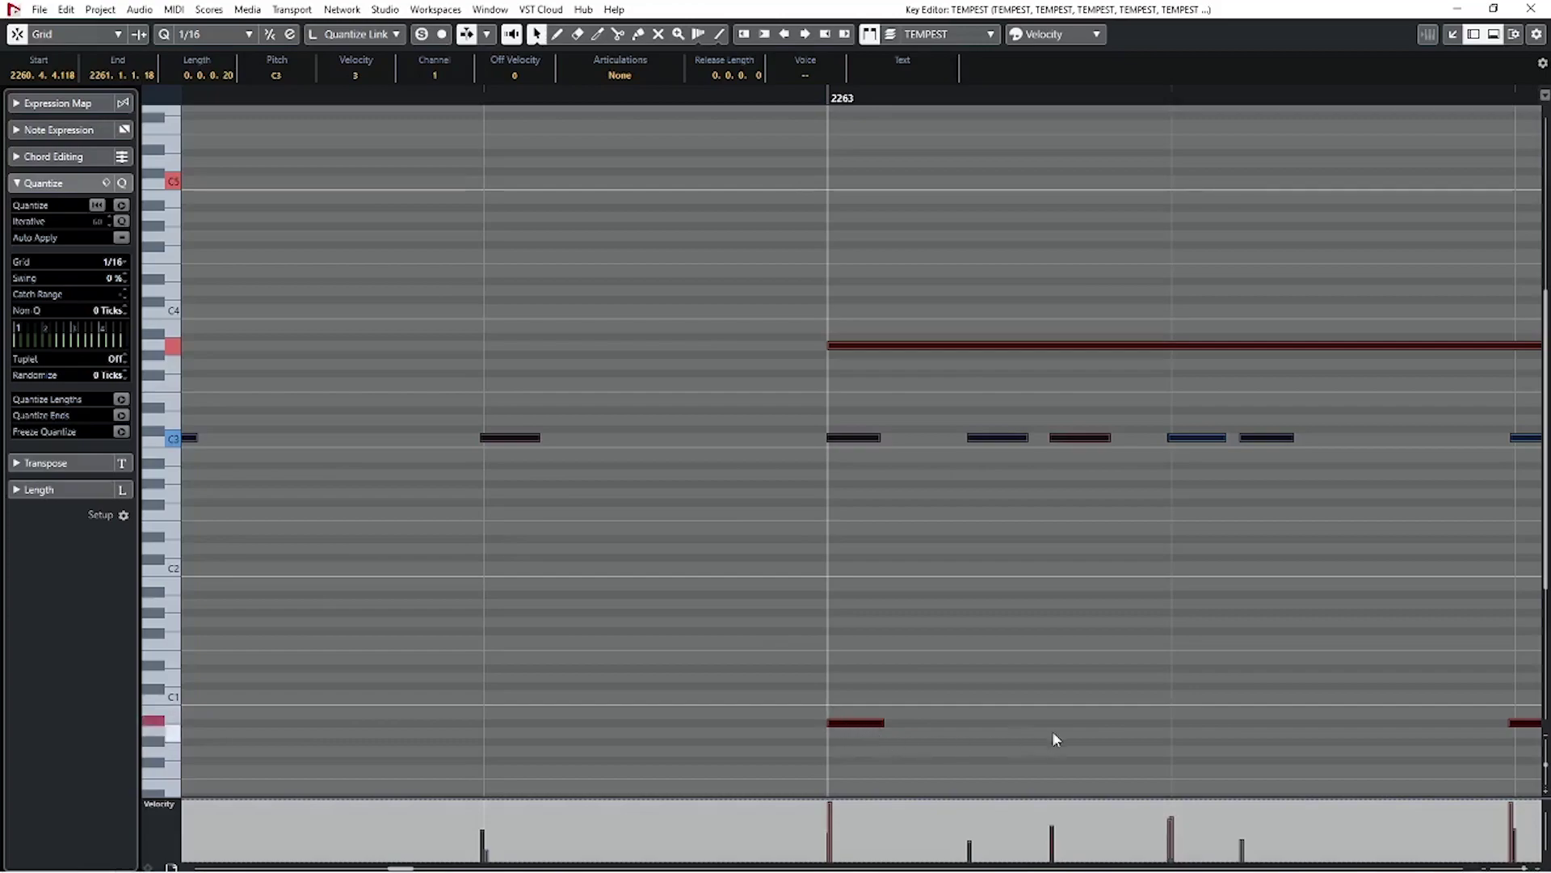
{"action": "scroll", "coordinate": [1052, 731], "scroll_direction": "right", "scroll_amount": 5}
{"action": "scroll", "coordinate": [1102, 721], "scroll_direction": "right", "scroll_amount": 6}
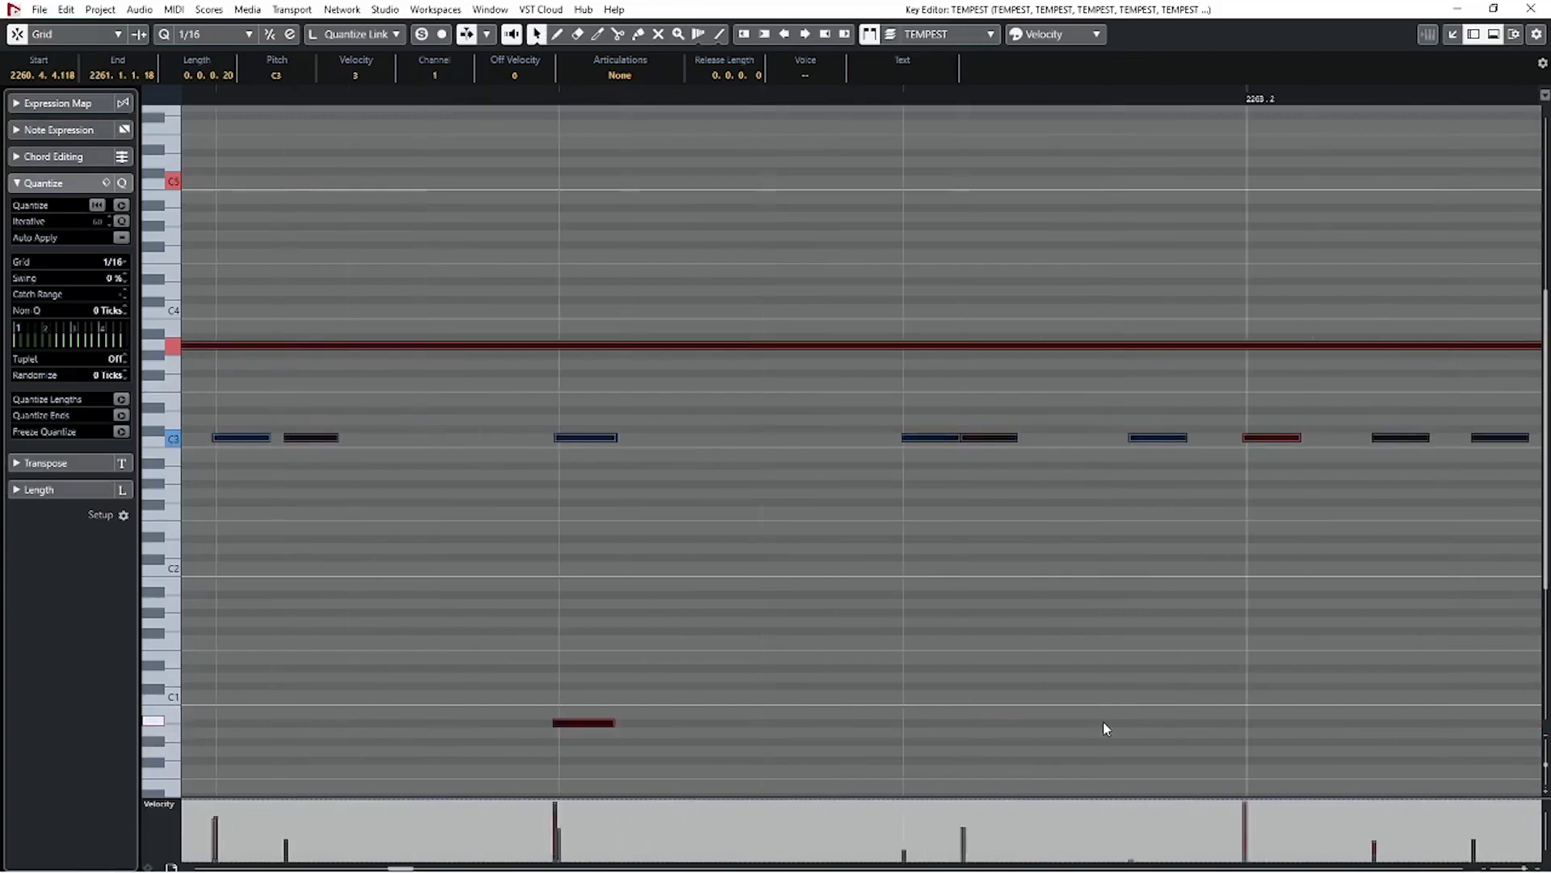
Deselect the notes and place the playback cursor on the earlier beat in the ruler
{"action": "left_click", "coordinate": [1048, 707]}
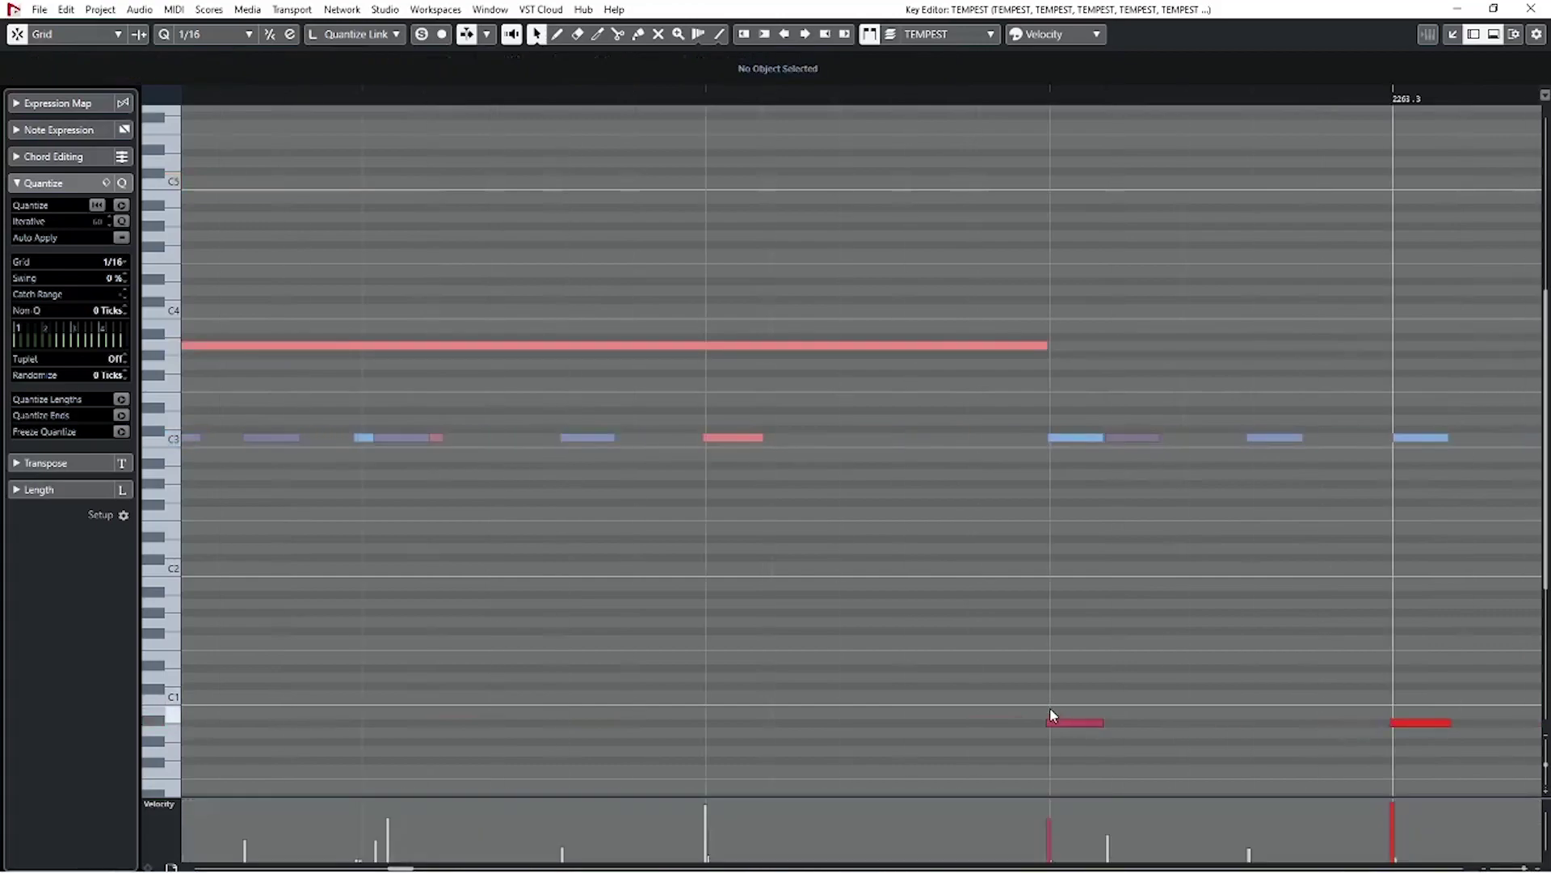
{"action": "scroll", "coordinate": [1052, 715], "scroll_direction": "right", "scroll_amount": 5}
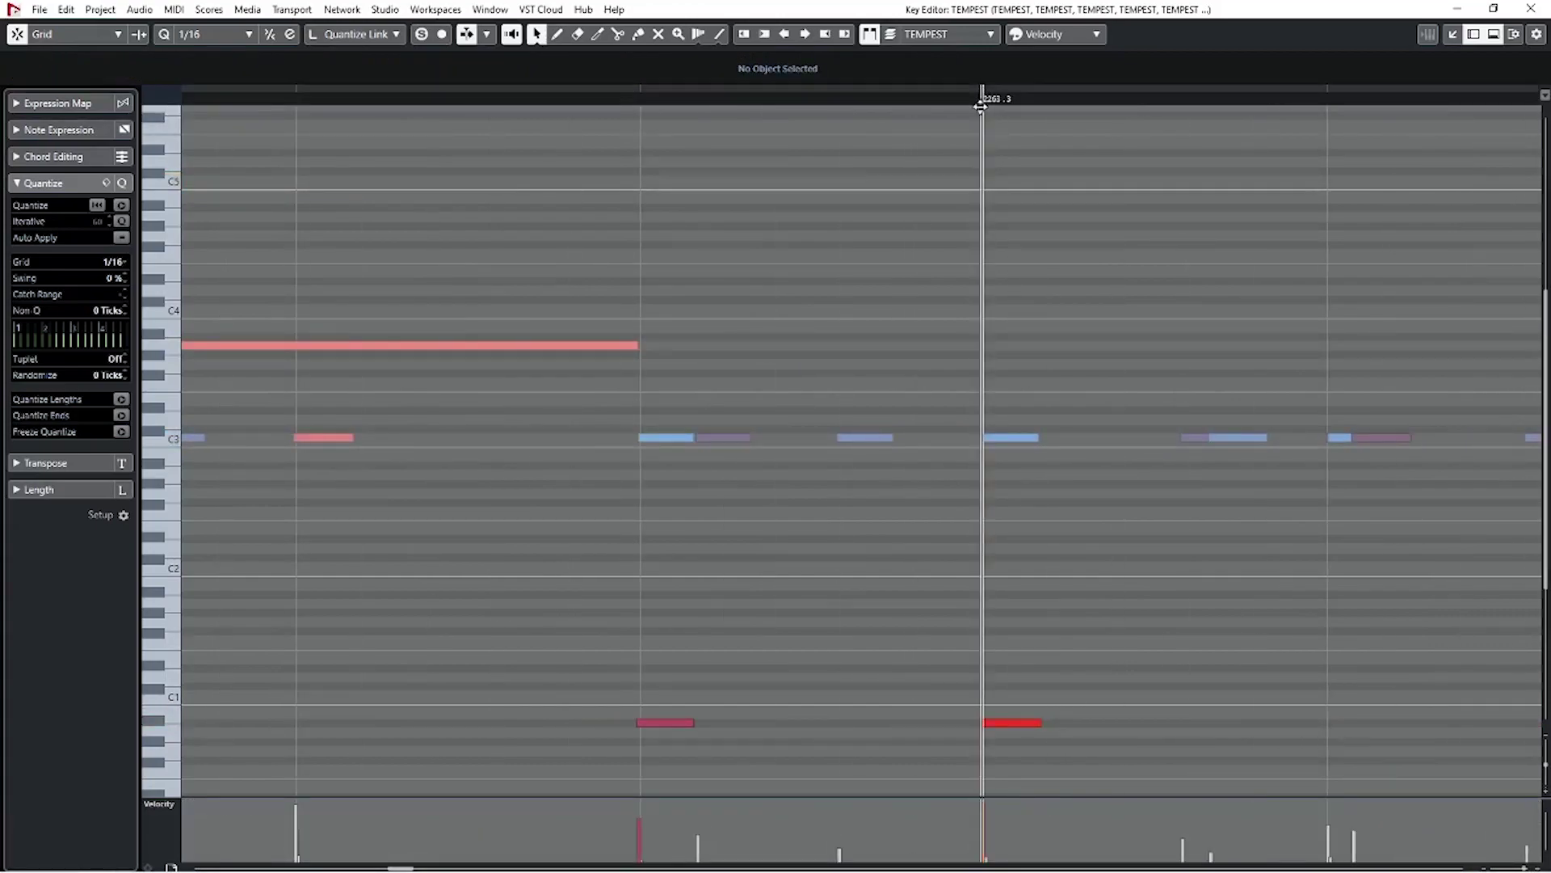
{"action": "left_click_drag", "start_coordinate": [974, 148], "coordinate": [985, 194]}
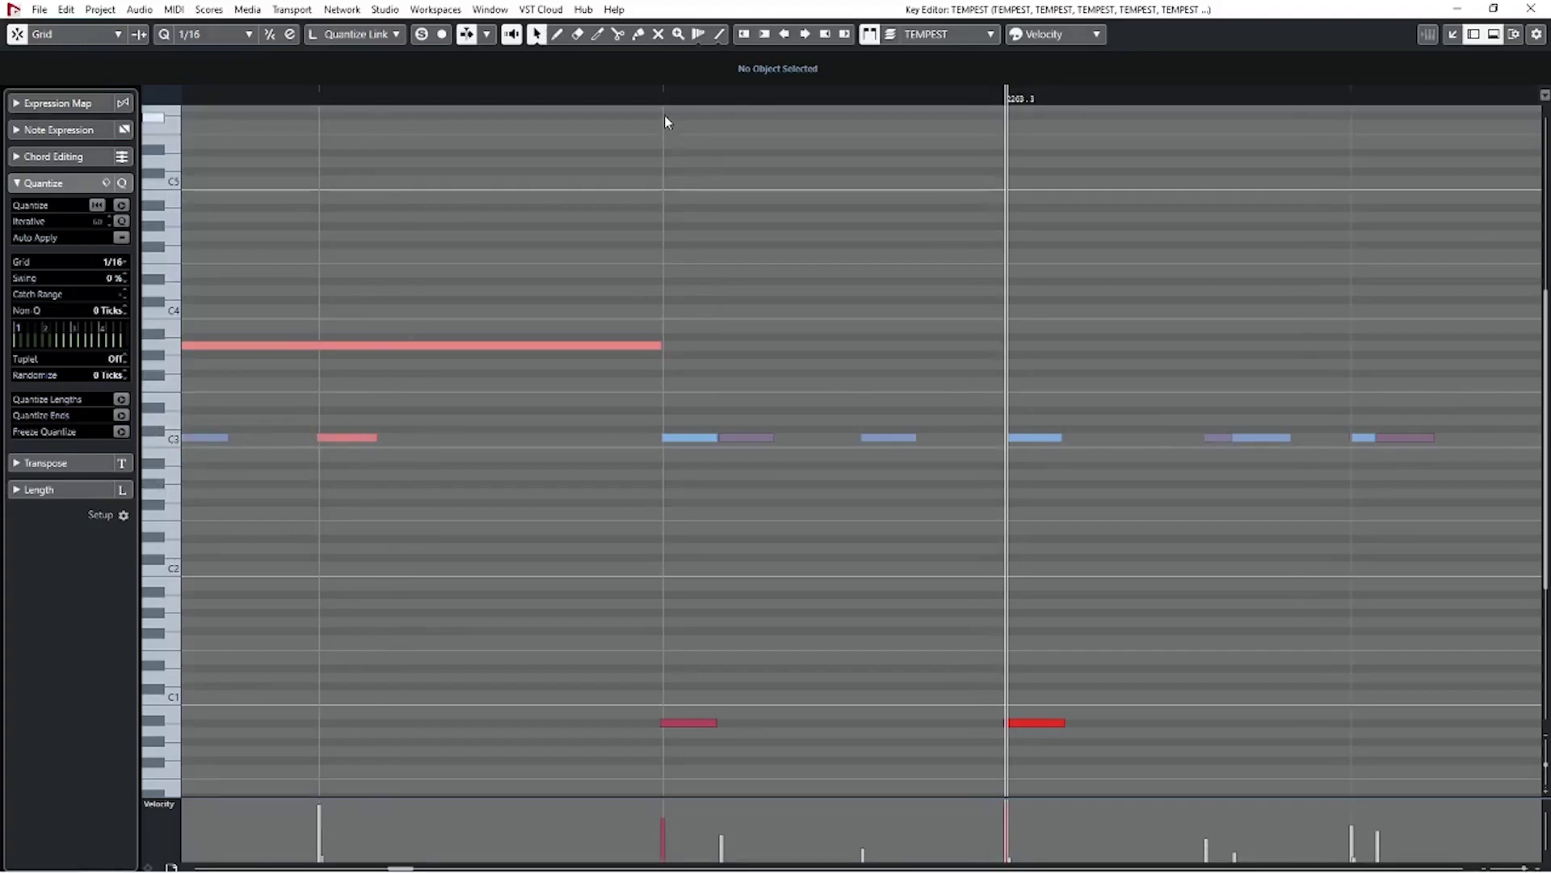
{"action": "left_click", "coordinate": [662, 92]}
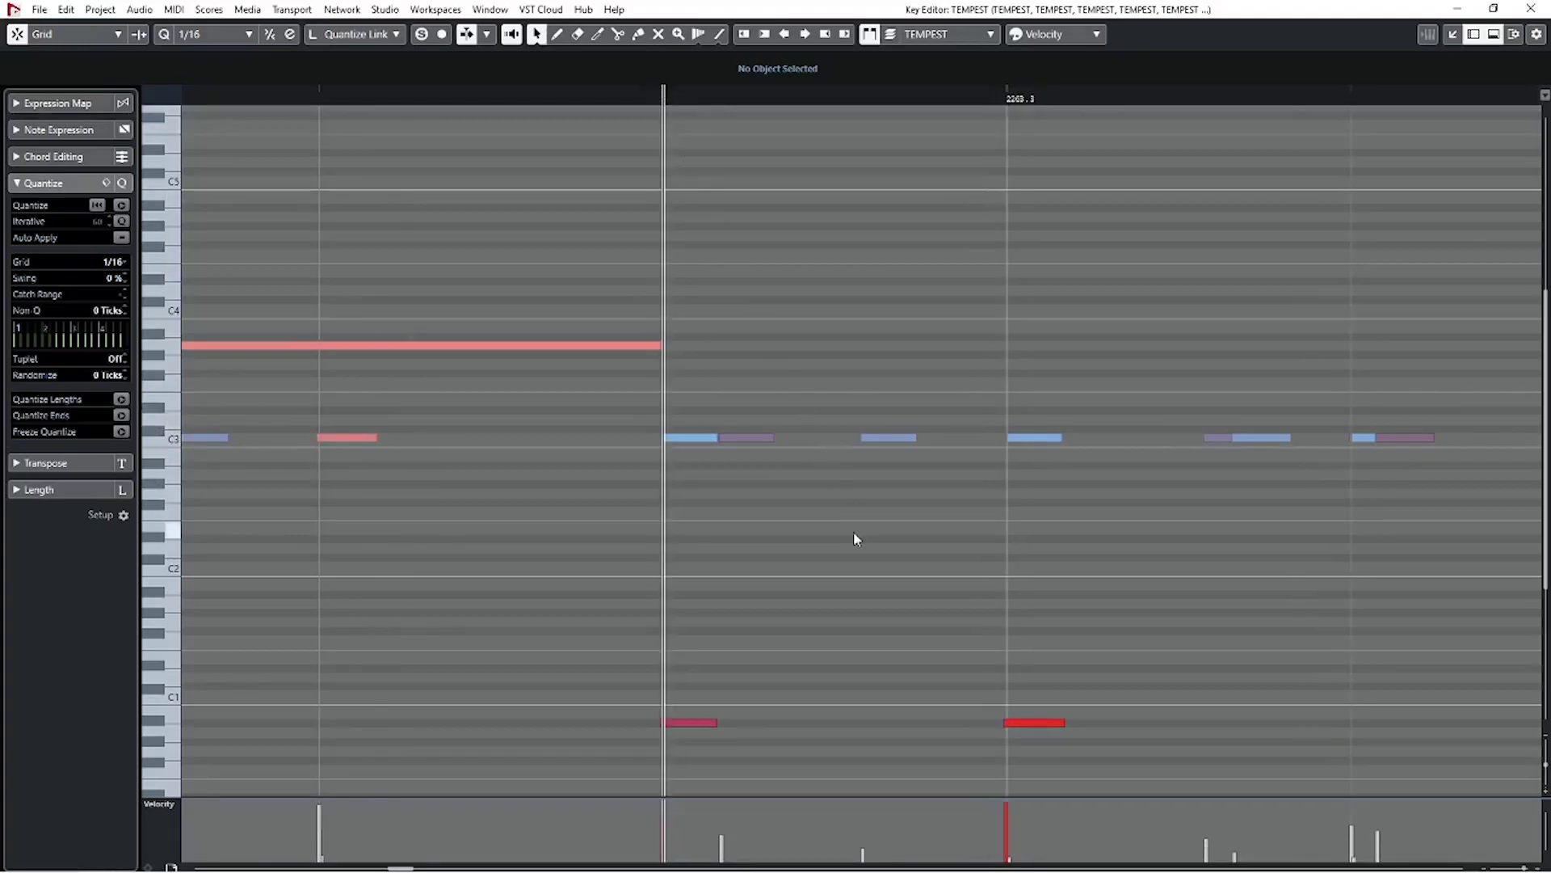
{"action": "key", "text": "g"}
{"action": "key", "text": "g"}
{"action": "key", "text": "g"}
{"action": "key", "text": "g"}
{"action": "key", "text": "g"}
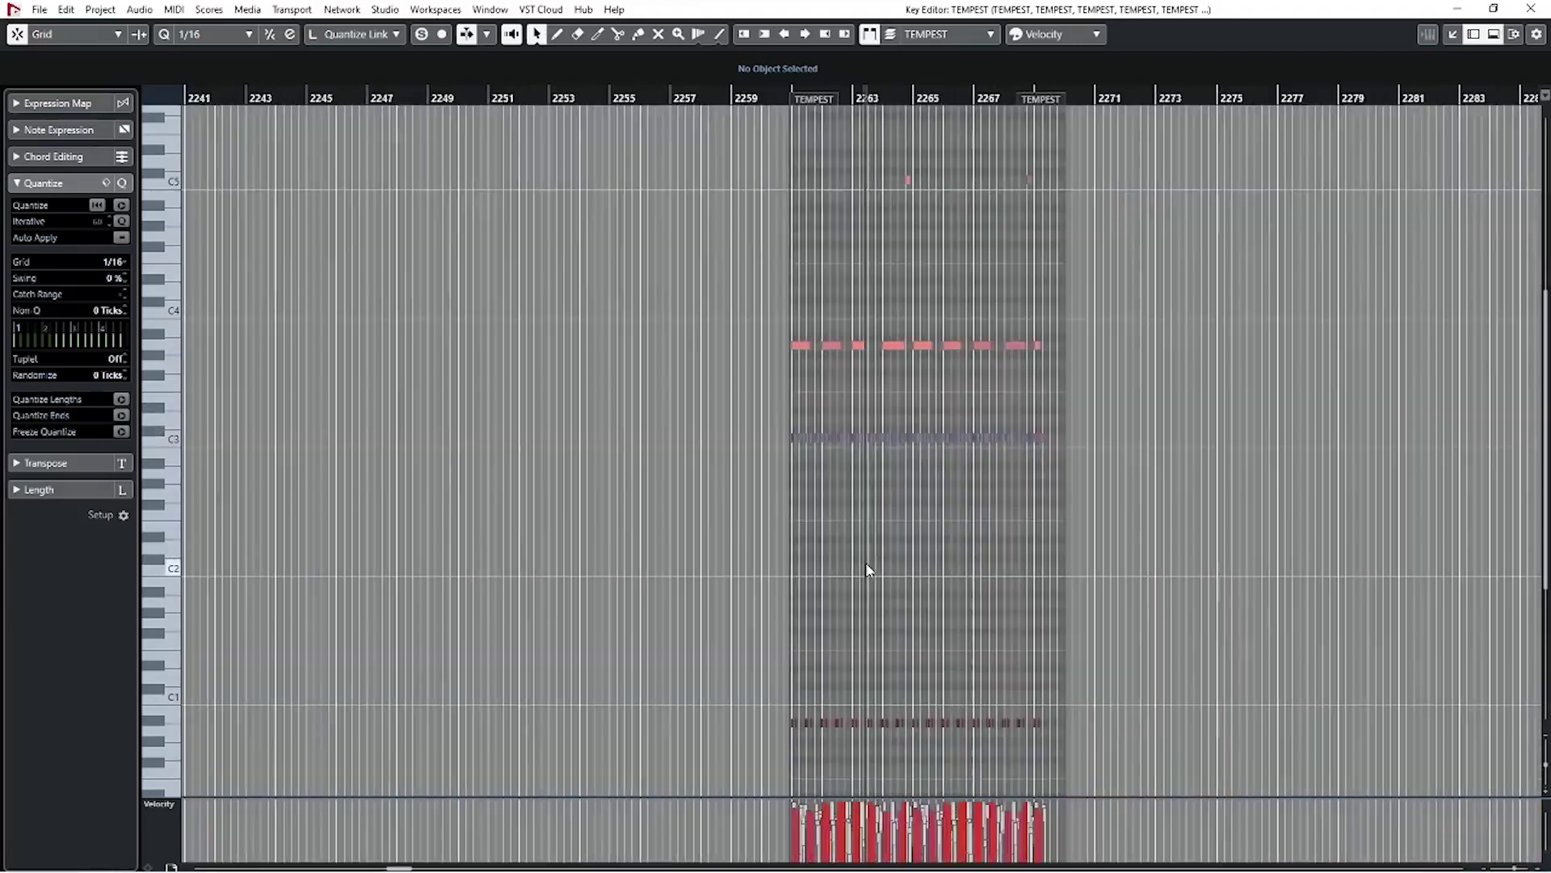
{"action": "scroll", "coordinate": [1059, 730], "scroll_direction": "up", "scroll_amount": 10}
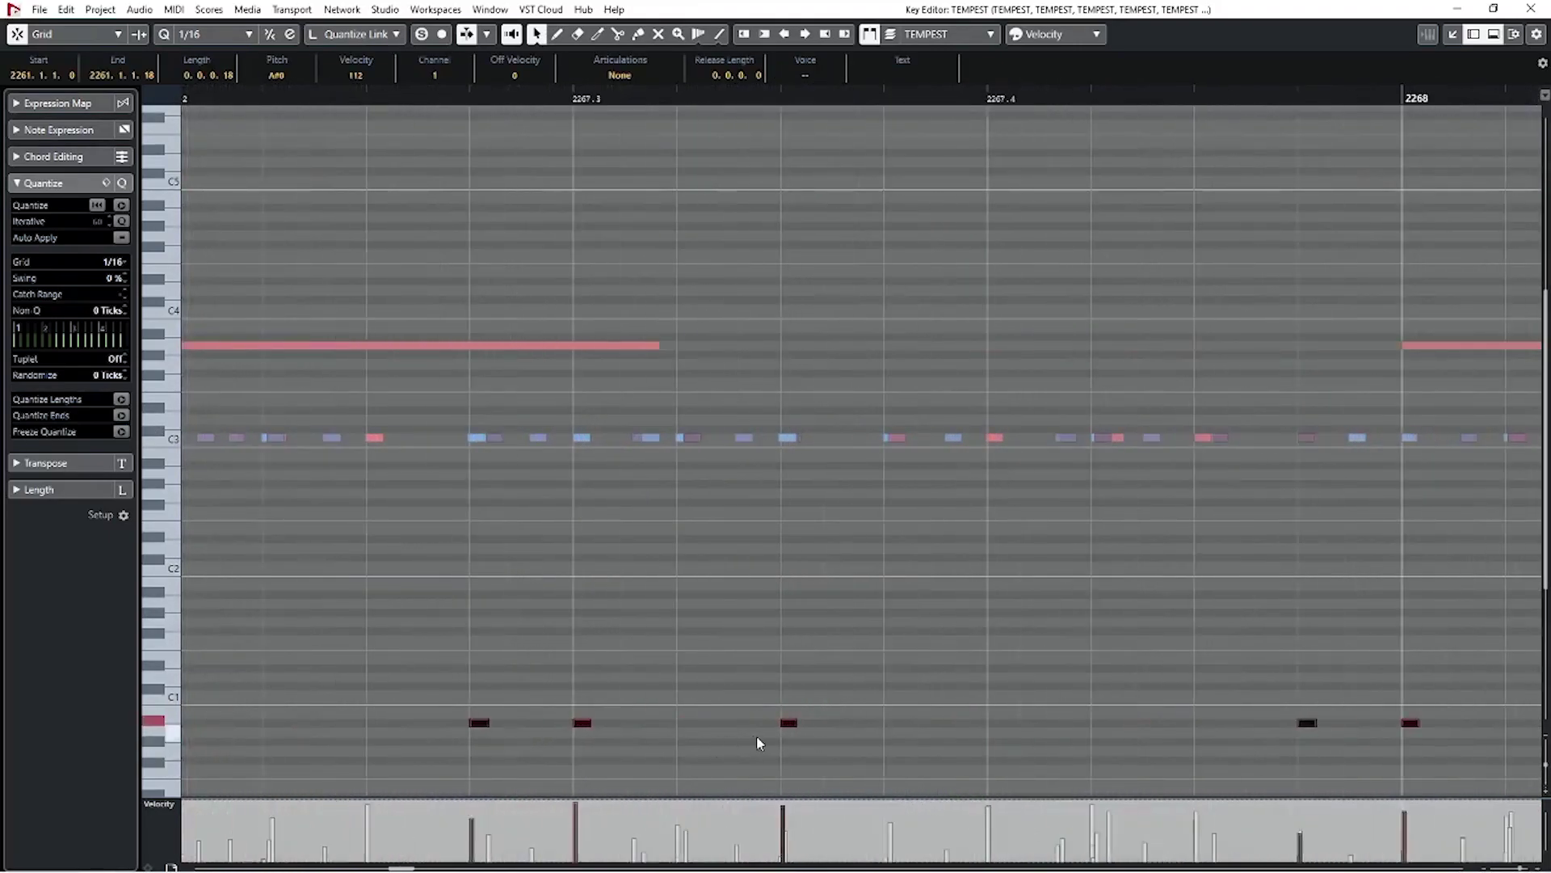
{"action": "scroll", "coordinate": [787, 731], "scroll_direction": "down", "scroll_amount": 5}
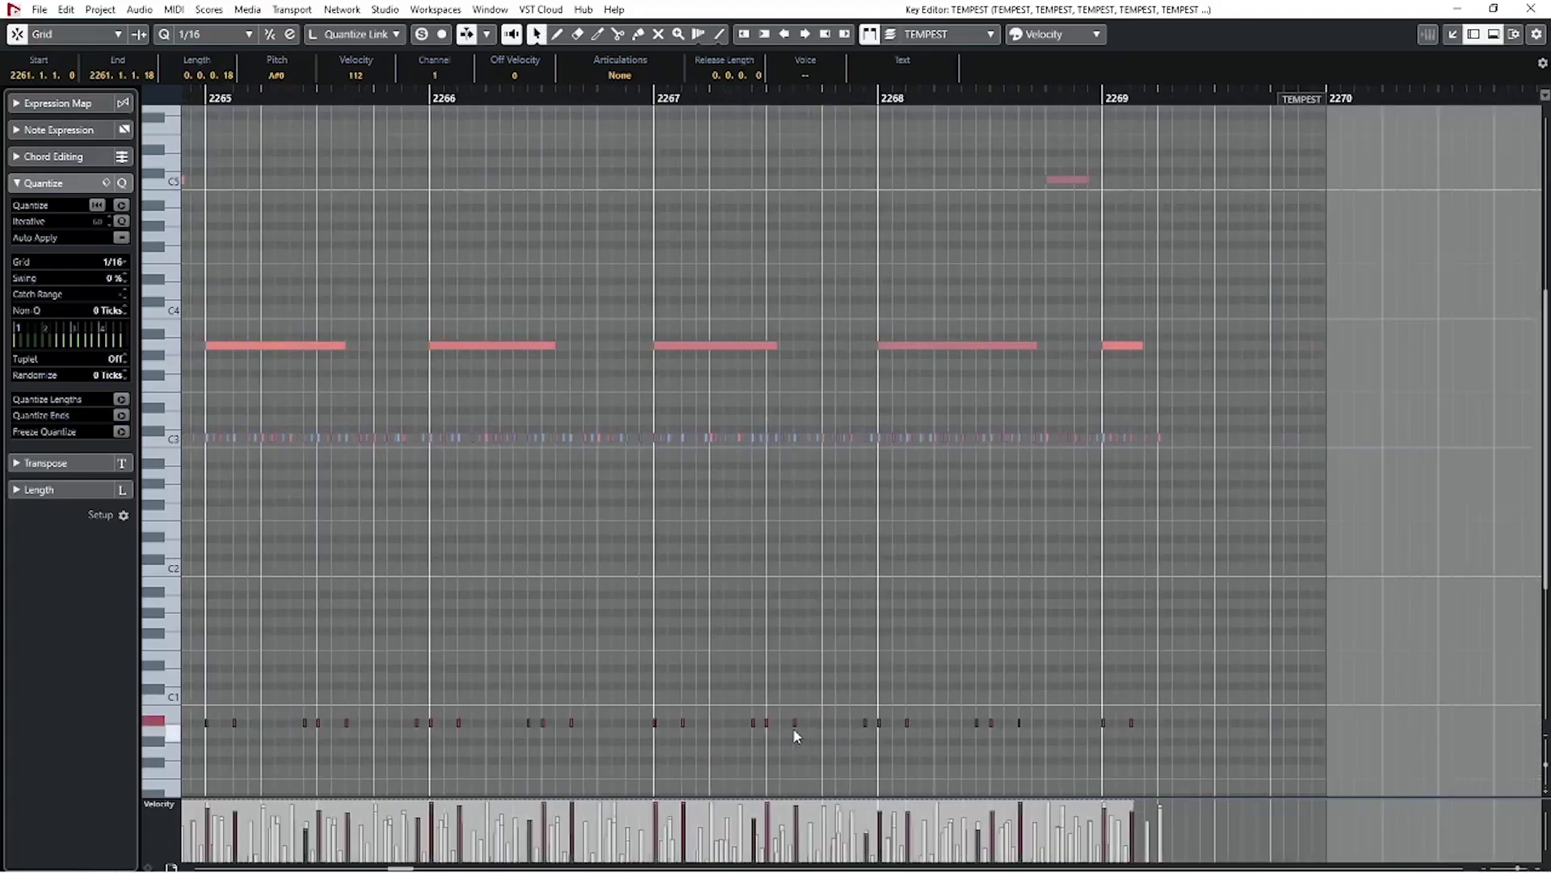
{"action": "scroll", "coordinate": [793, 732], "scroll_direction": "left", "scroll_amount": 10}
{"action": "scroll", "coordinate": [962, 731], "scroll_direction": "up", "scroll_amount": 3}
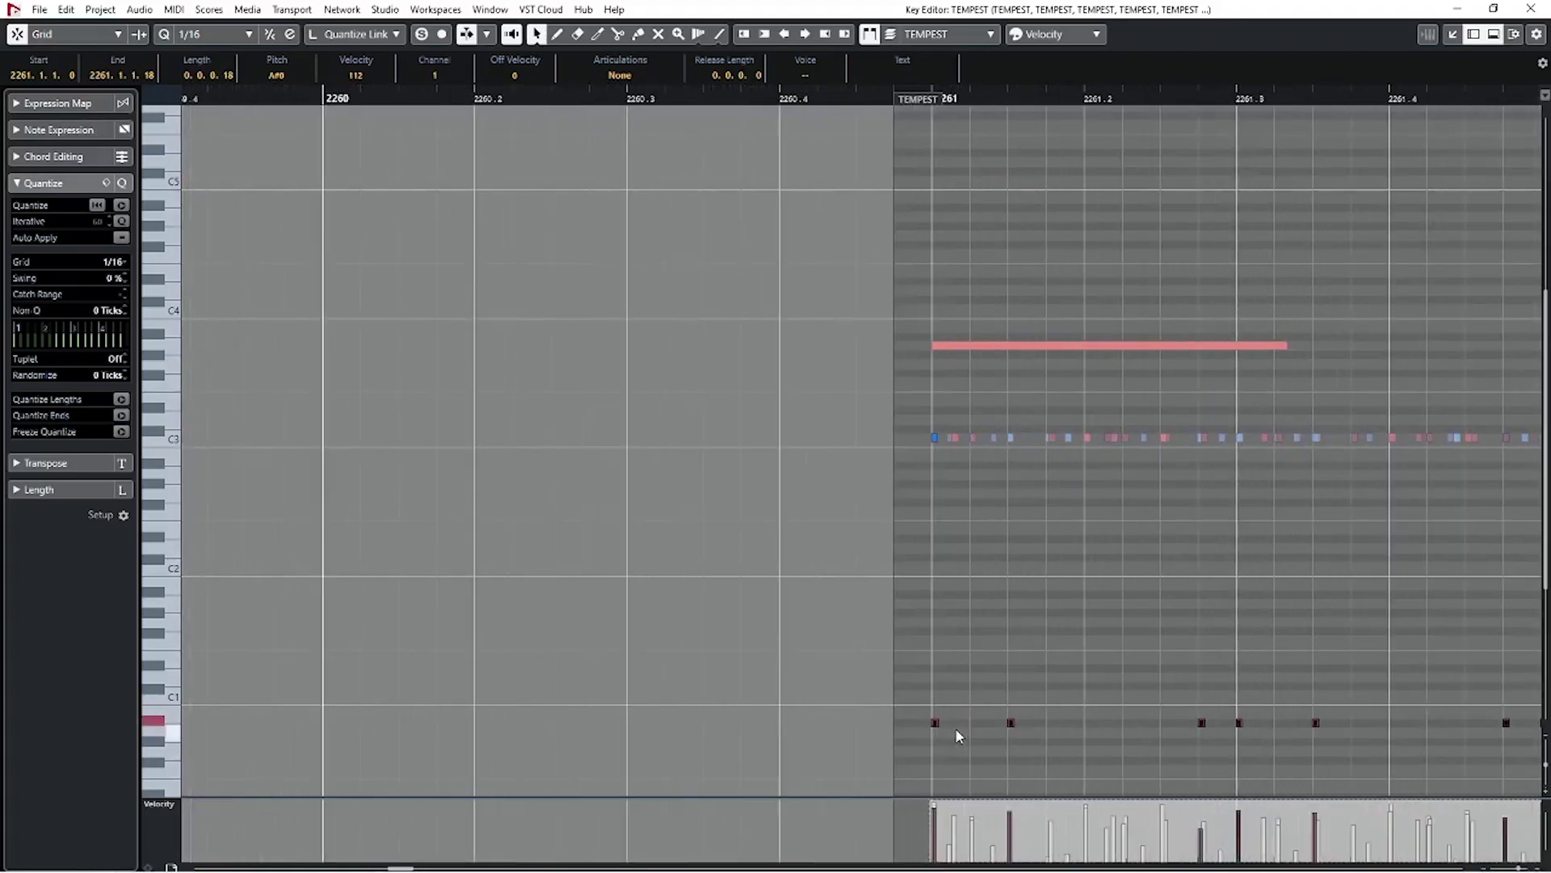
{"action": "scroll", "coordinate": [954, 727], "scroll_direction": "up", "scroll_amount": 3}
Move the stray velocity-3 C3 note at bar 2261 down to F#1 and delete it
{"action": "left_click", "coordinate": [911, 695]}
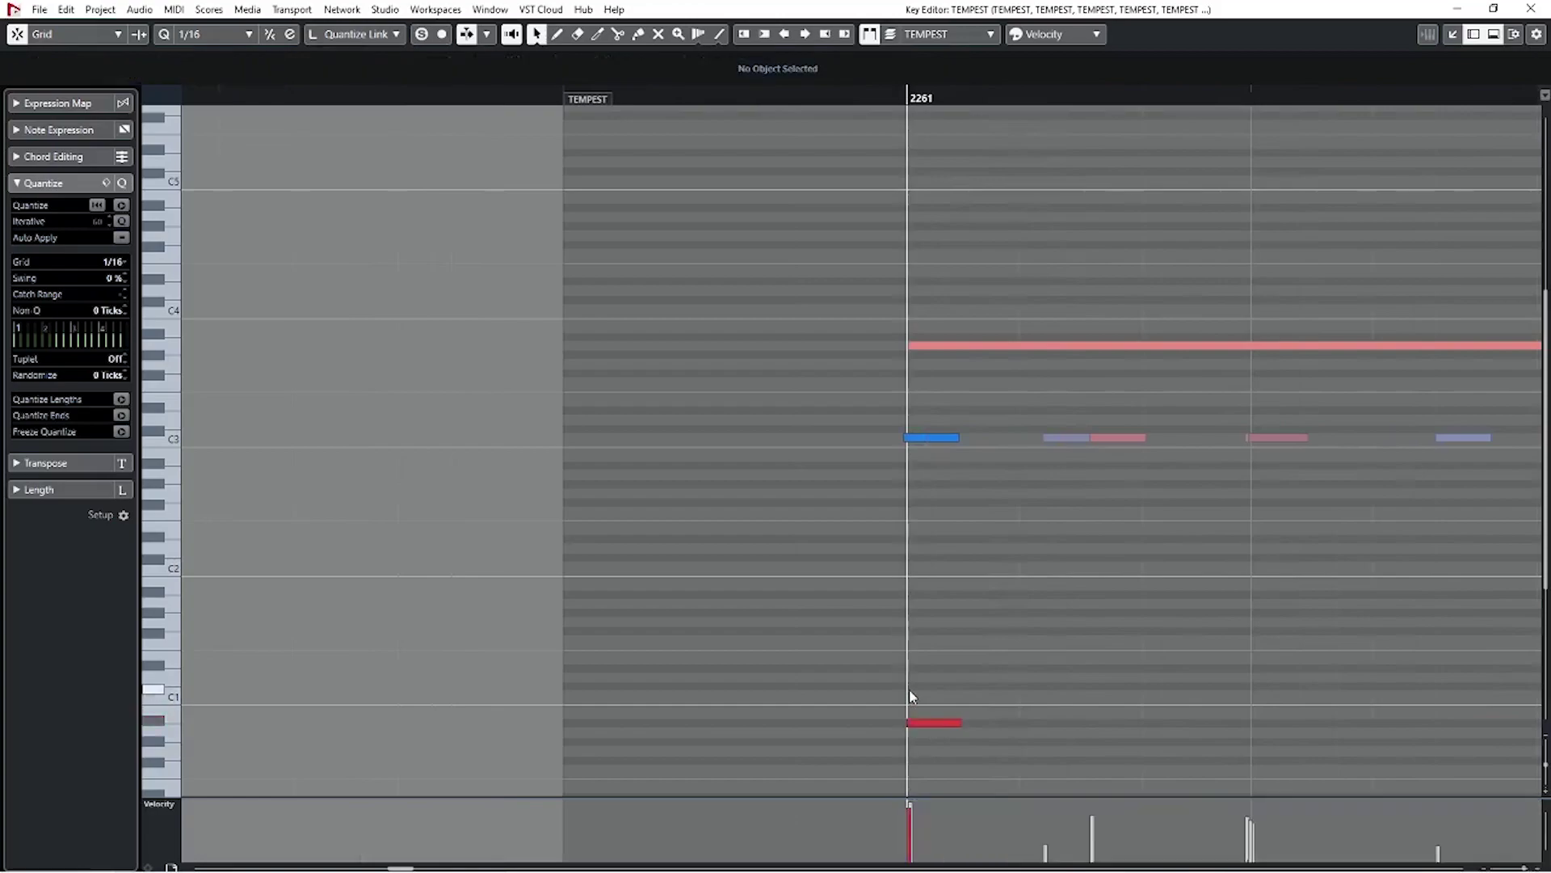
{"action": "left_click", "coordinate": [931, 721]}
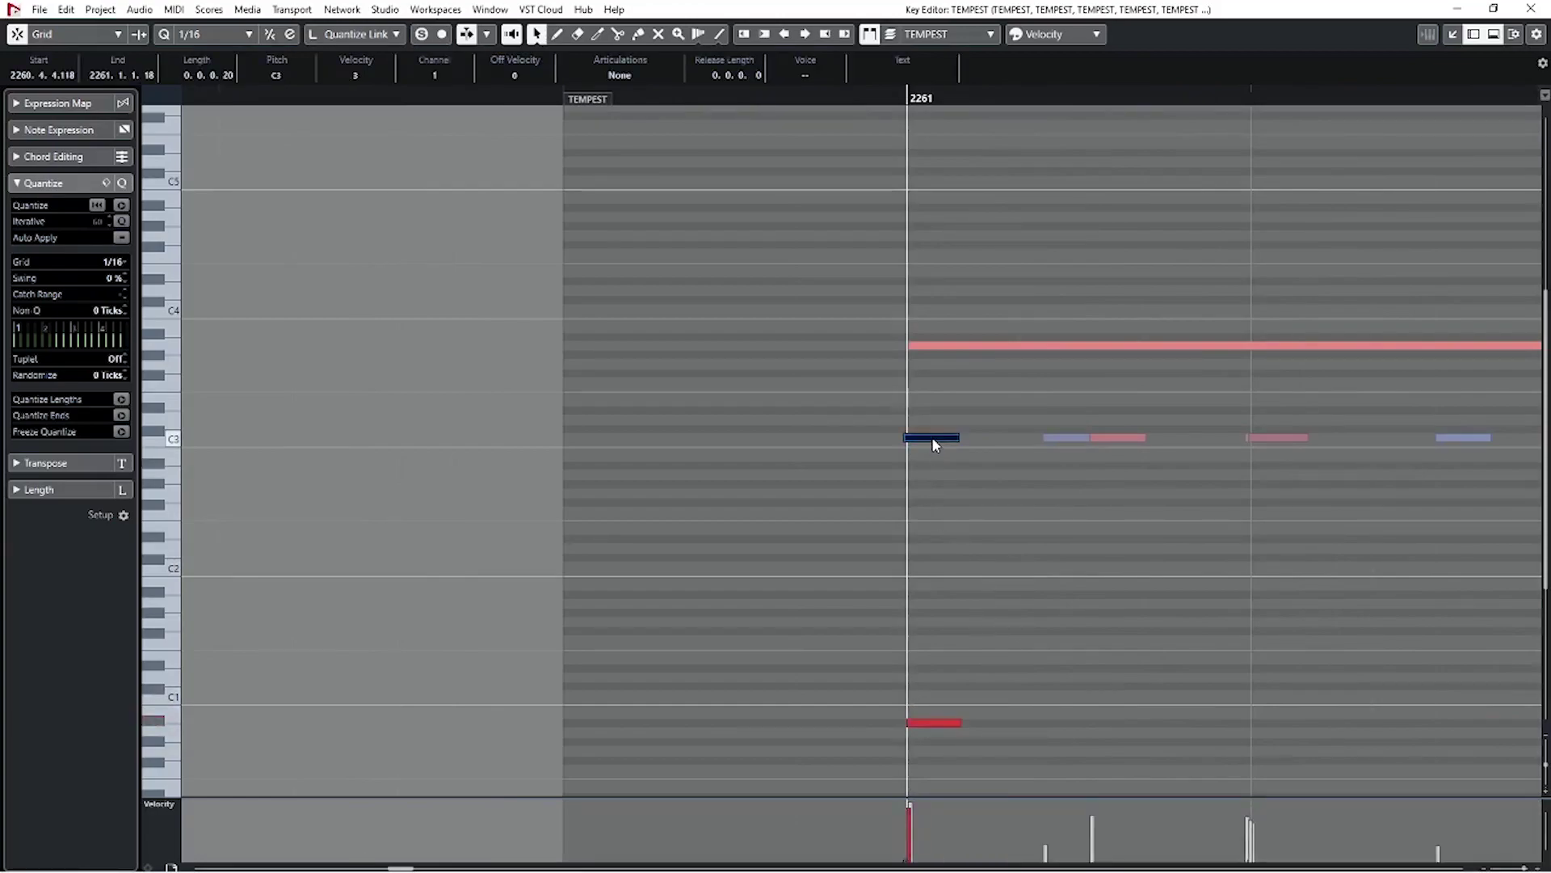
{"action": "left_click_drag", "start_coordinate": [931, 438], "coordinate": [933, 446]}
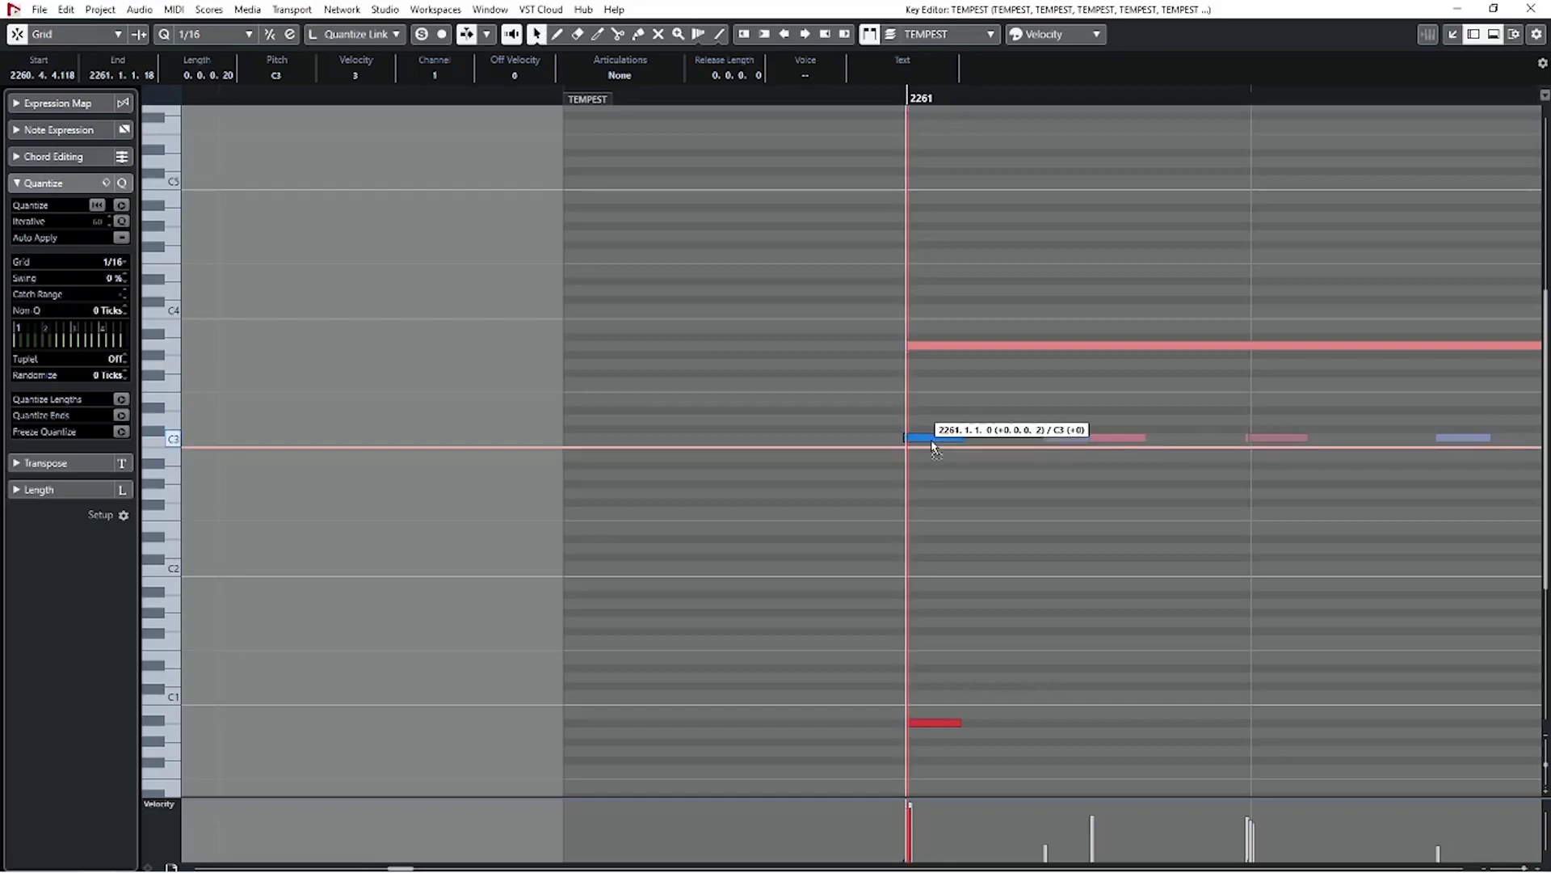
{"action": "left_click_drag", "start_coordinate": [921, 566], "coordinate": [921, 638]}
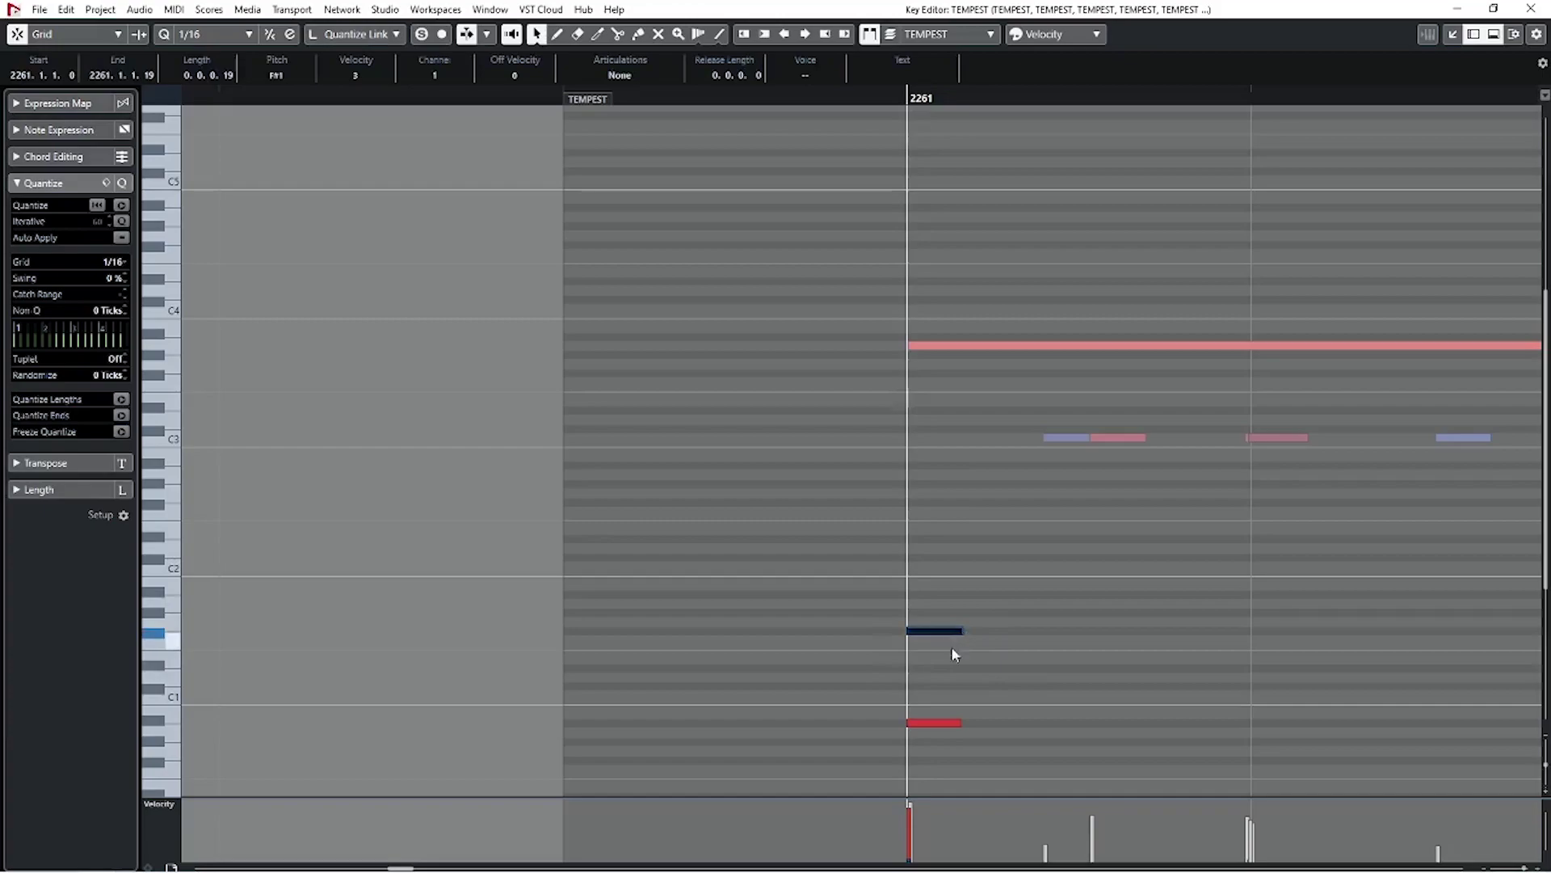
{"action": "left_click", "coordinate": [831, 567]}
{"action": "left_click_drag", "start_coordinate": [832, 569], "coordinate": [870, 599]}
{"action": "key", "text": "Delete"}
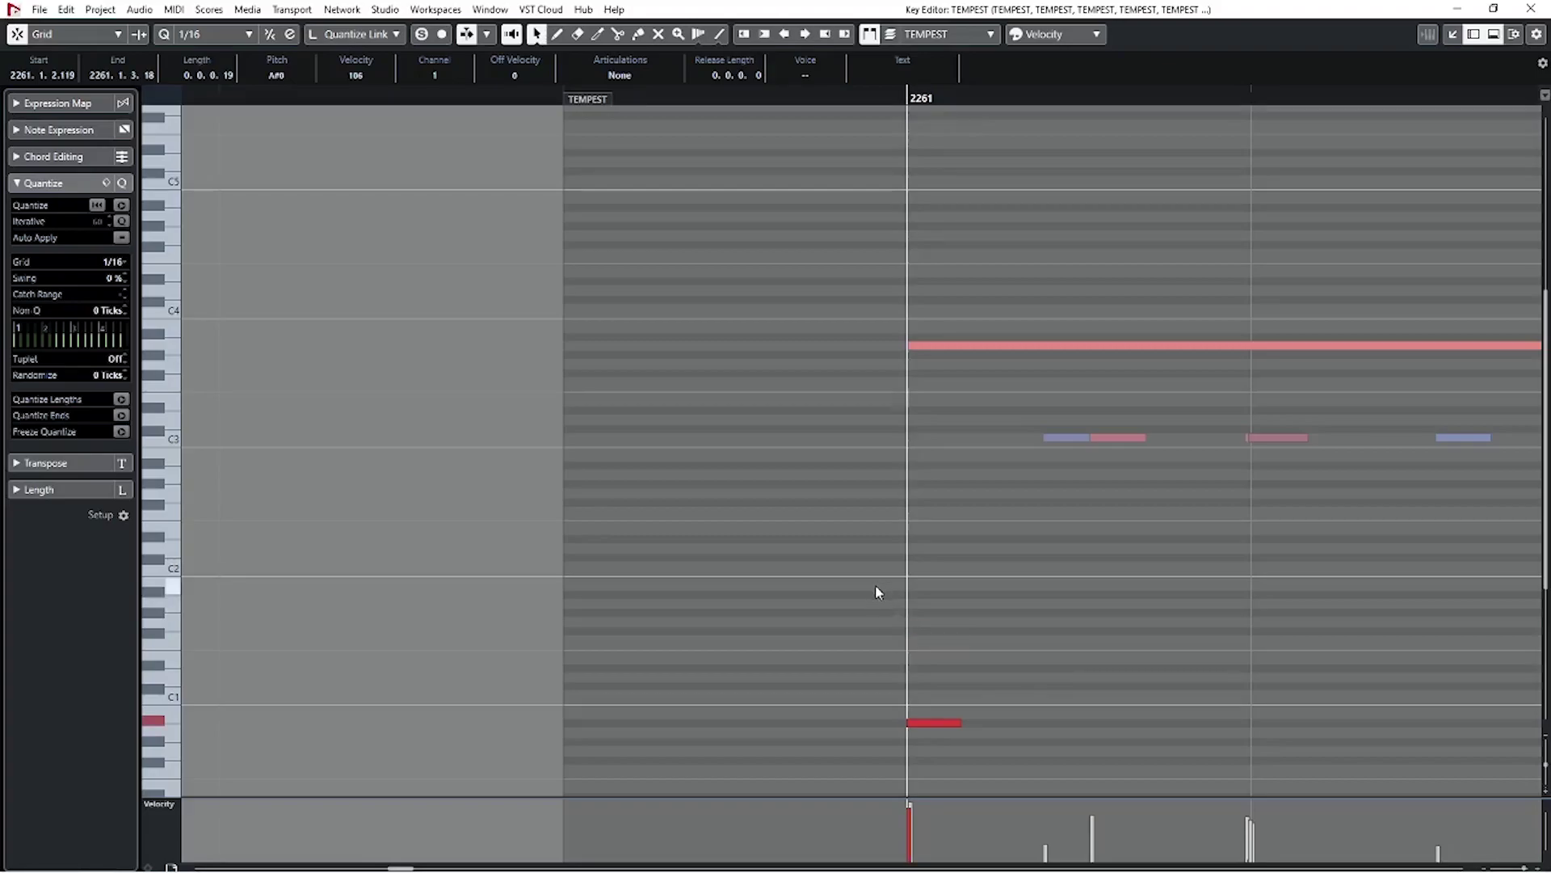
{"action": "scroll", "coordinate": [870, 577], "scroll_direction": "down", "scroll_amount": 4}
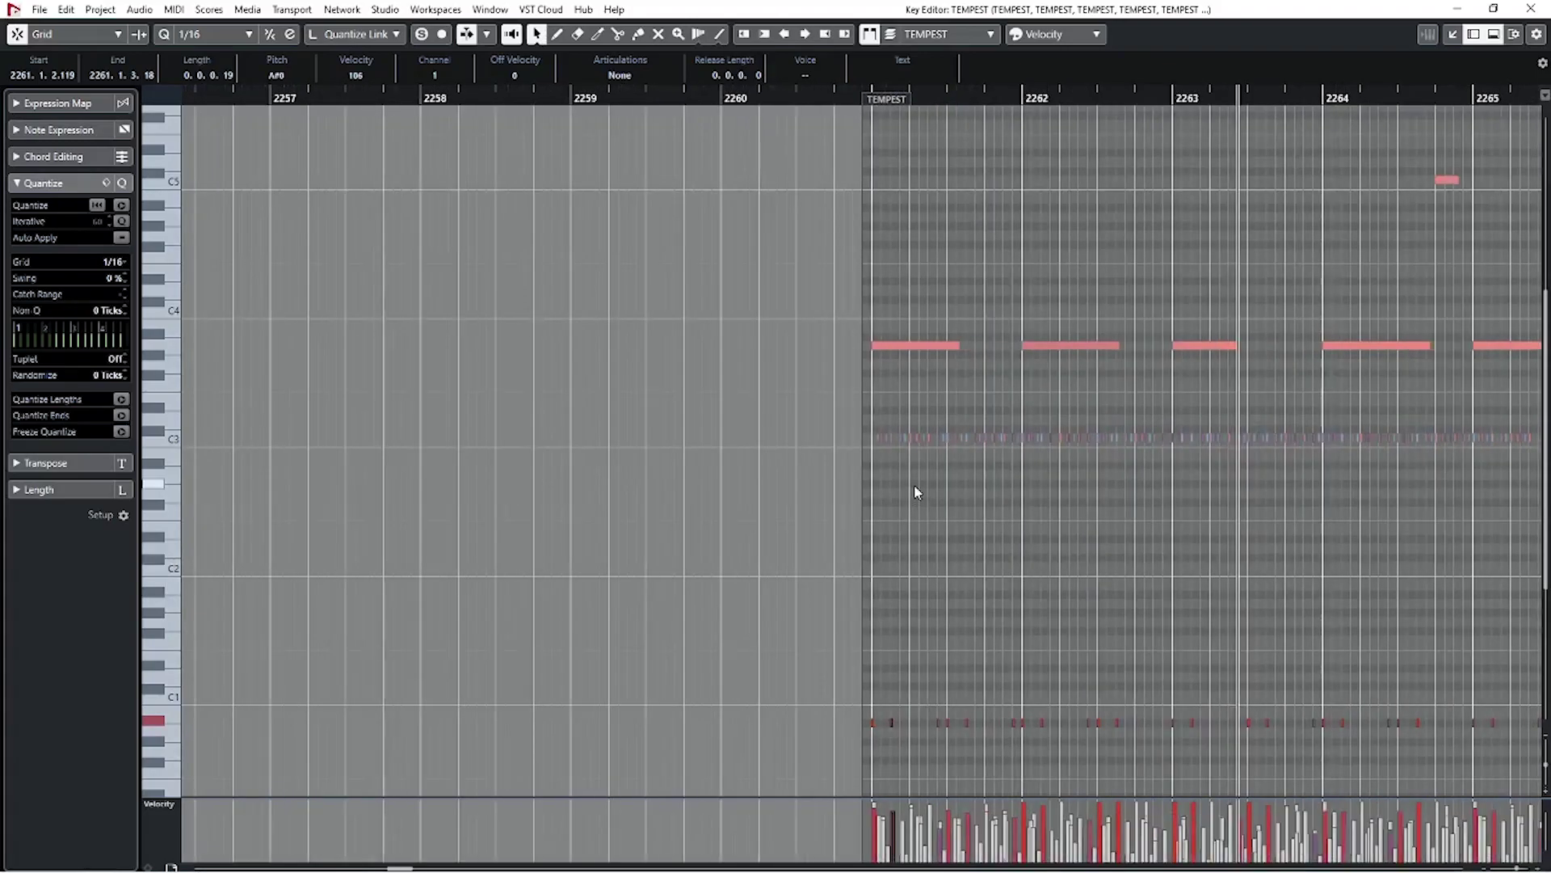
Close the Key Editor, check the Lane 3, 5 and 6 parts, then select all fourteen lane parts
{"action": "scroll", "coordinate": [890, 461], "scroll_direction": "down", "scroll_amount": 2}
{"action": "key", "text": "ctrl+w"}
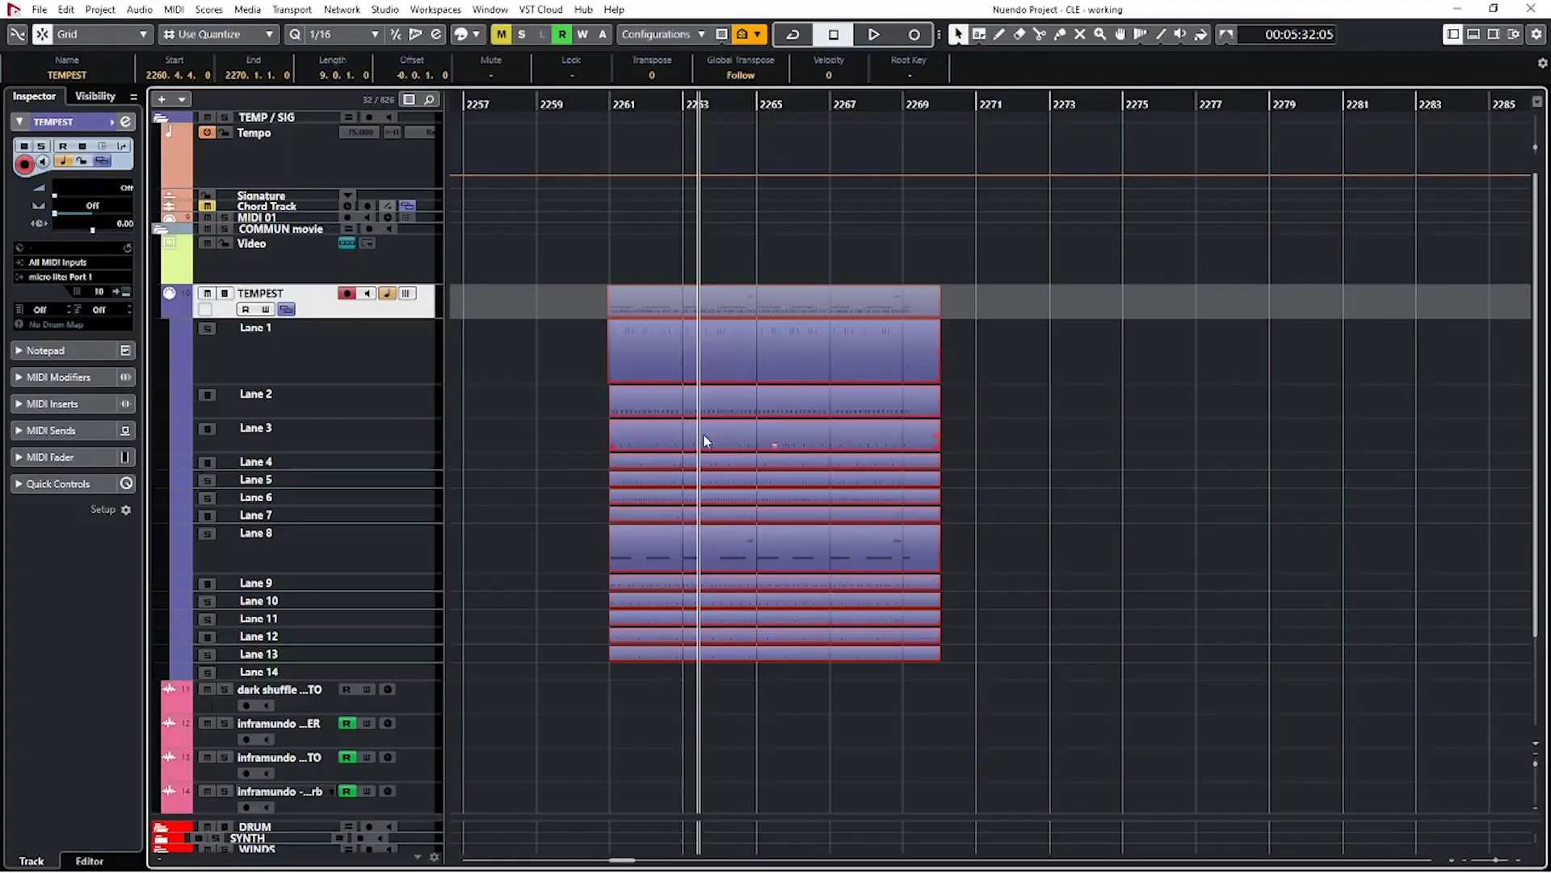
{"action": "left_click", "coordinate": [571, 404]}
{"action": "left_click", "coordinate": [638, 433]}
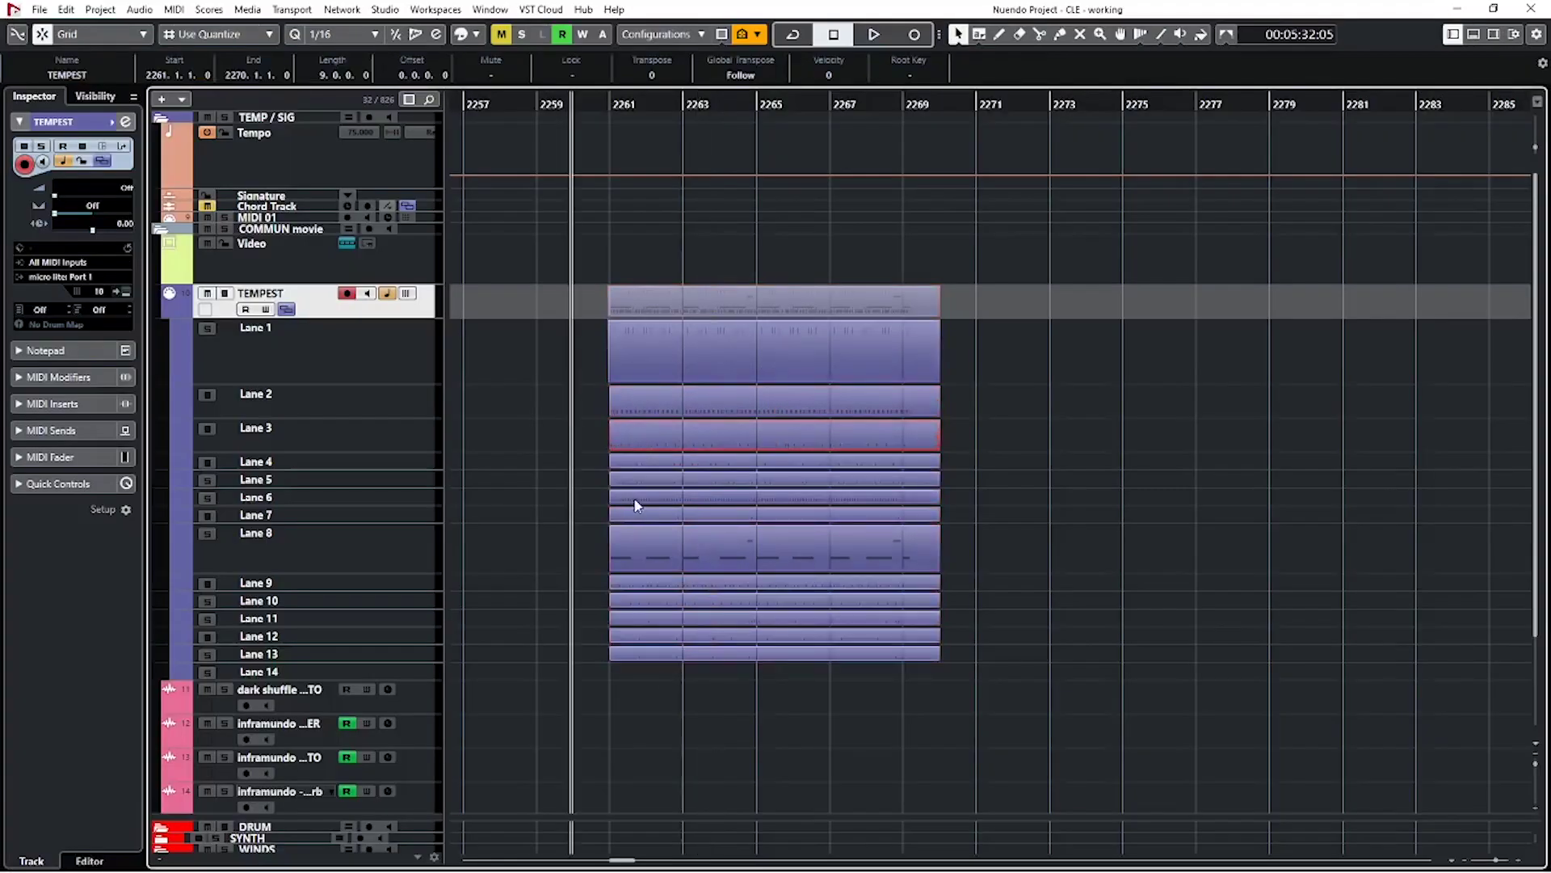
{"action": "left_click", "coordinate": [653, 485]}
{"action": "left_click", "coordinate": [707, 501]}
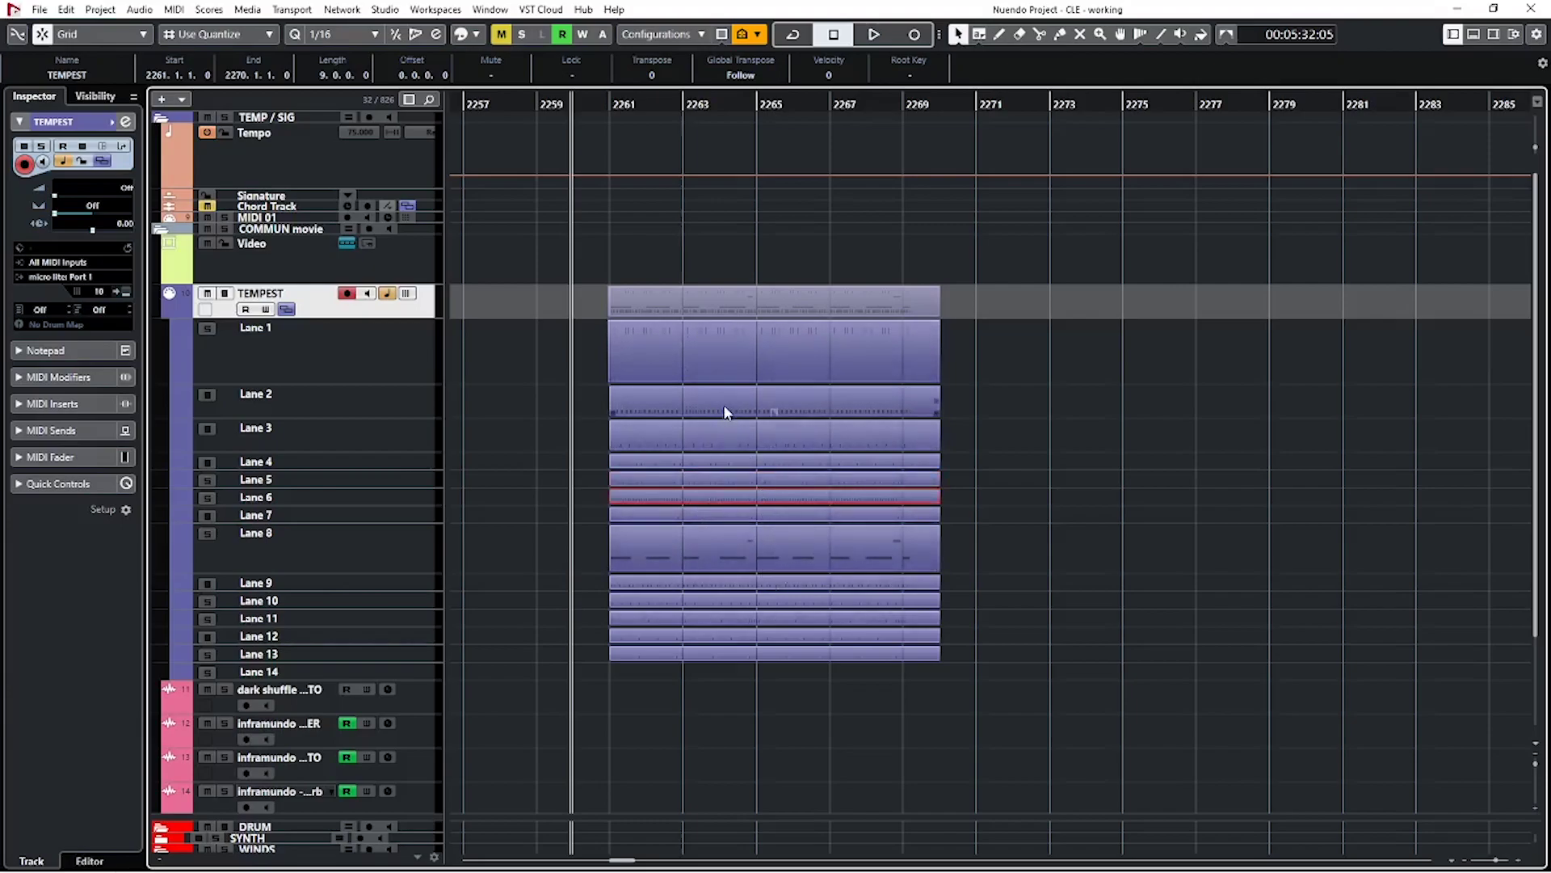
{"action": "scroll", "coordinate": [647, 400], "scroll_direction": "up", "scroll_amount": 2, "text": "ctrl"}
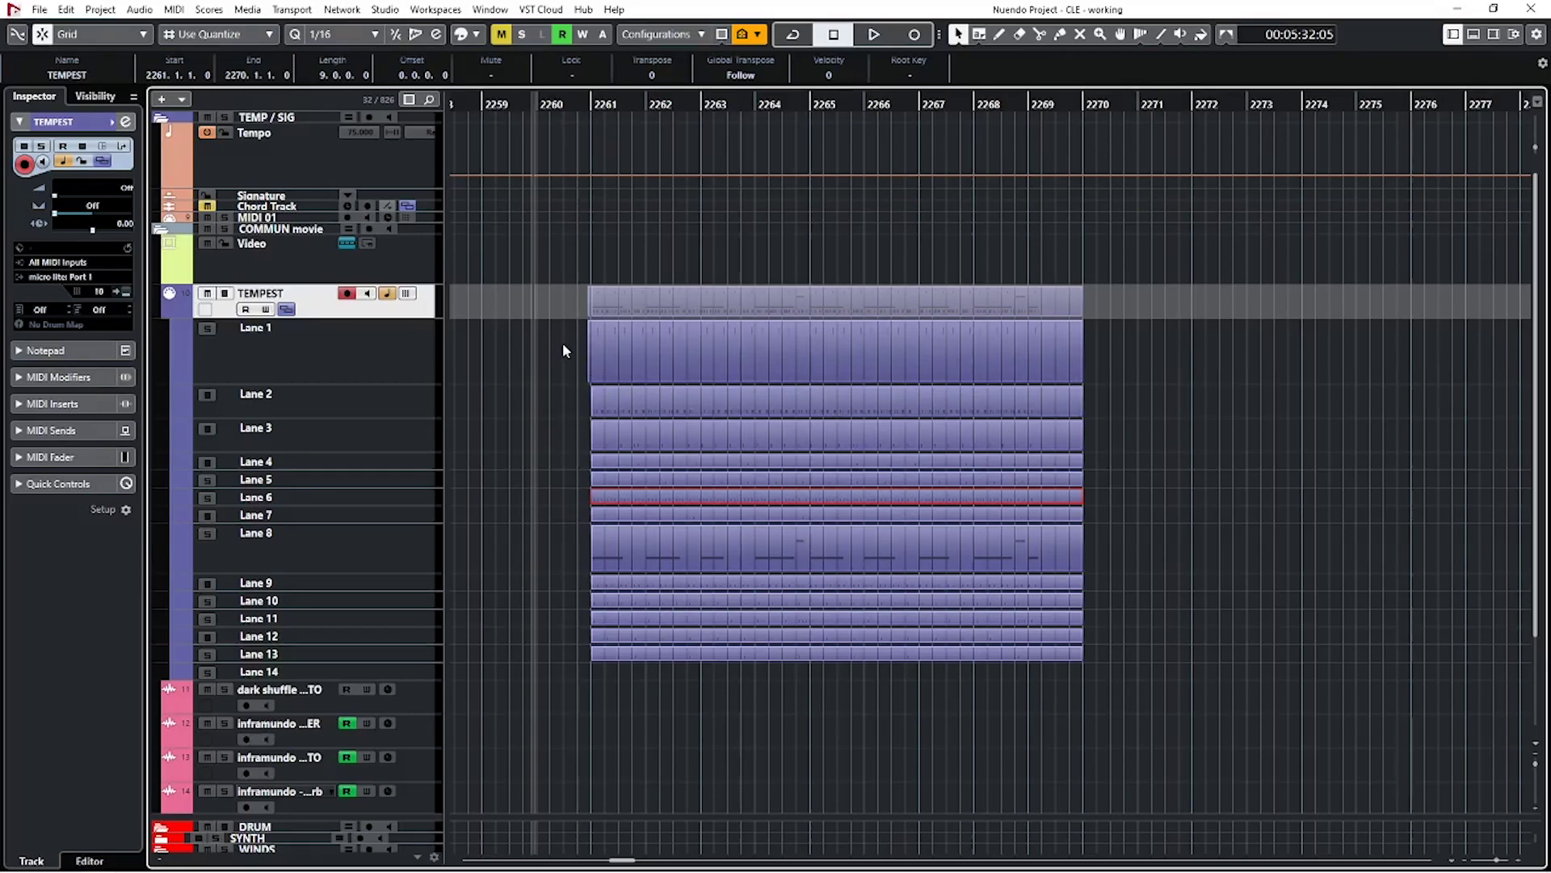
{"action": "left_click_drag", "start_coordinate": [565, 347], "coordinate": [1117, 706]}
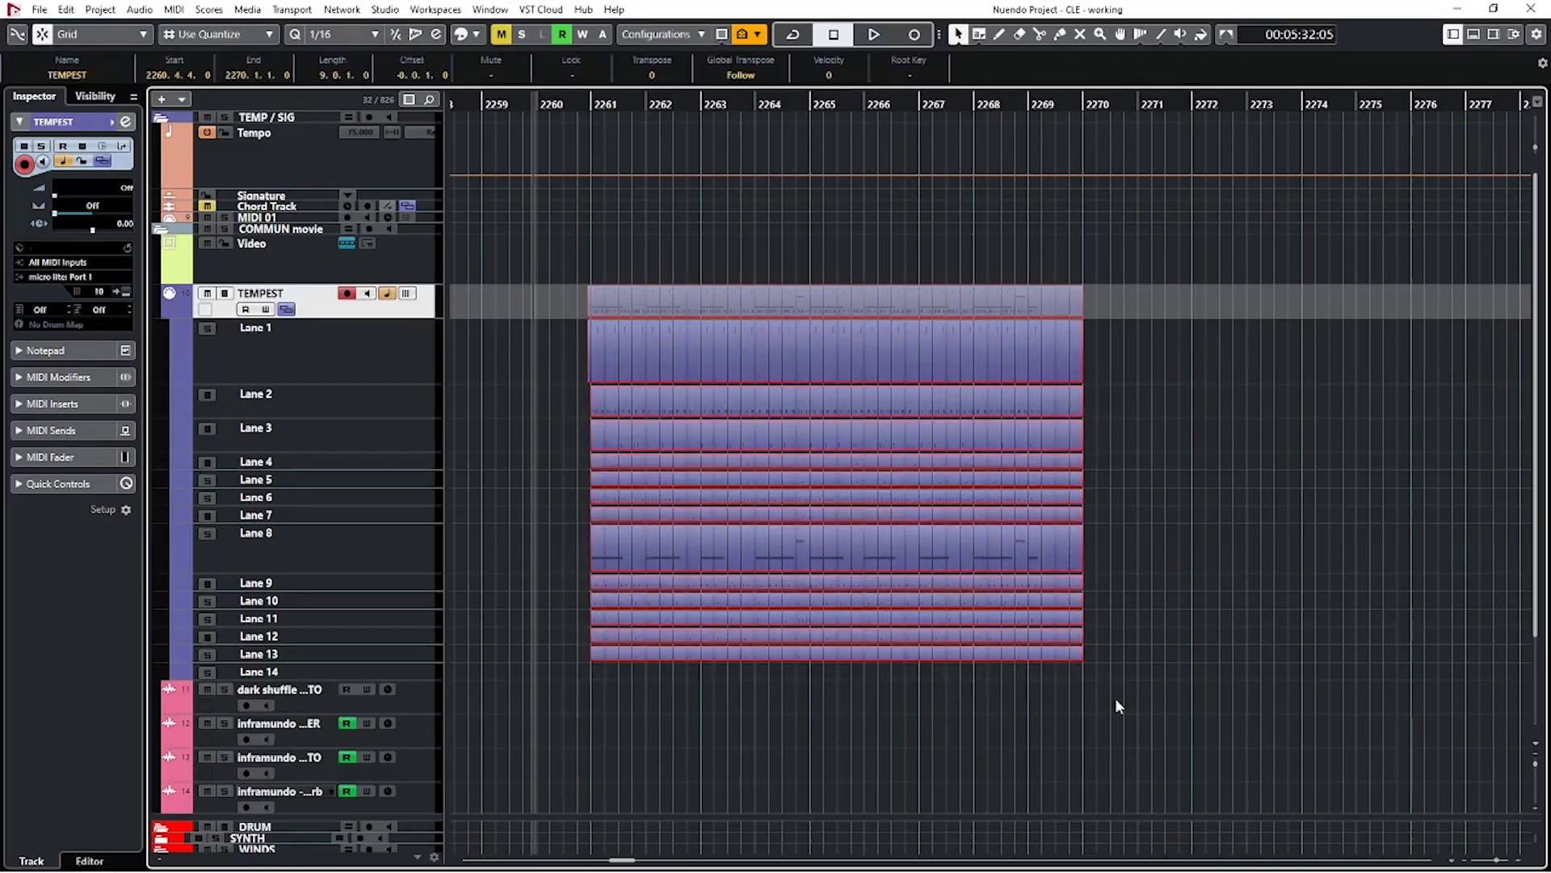